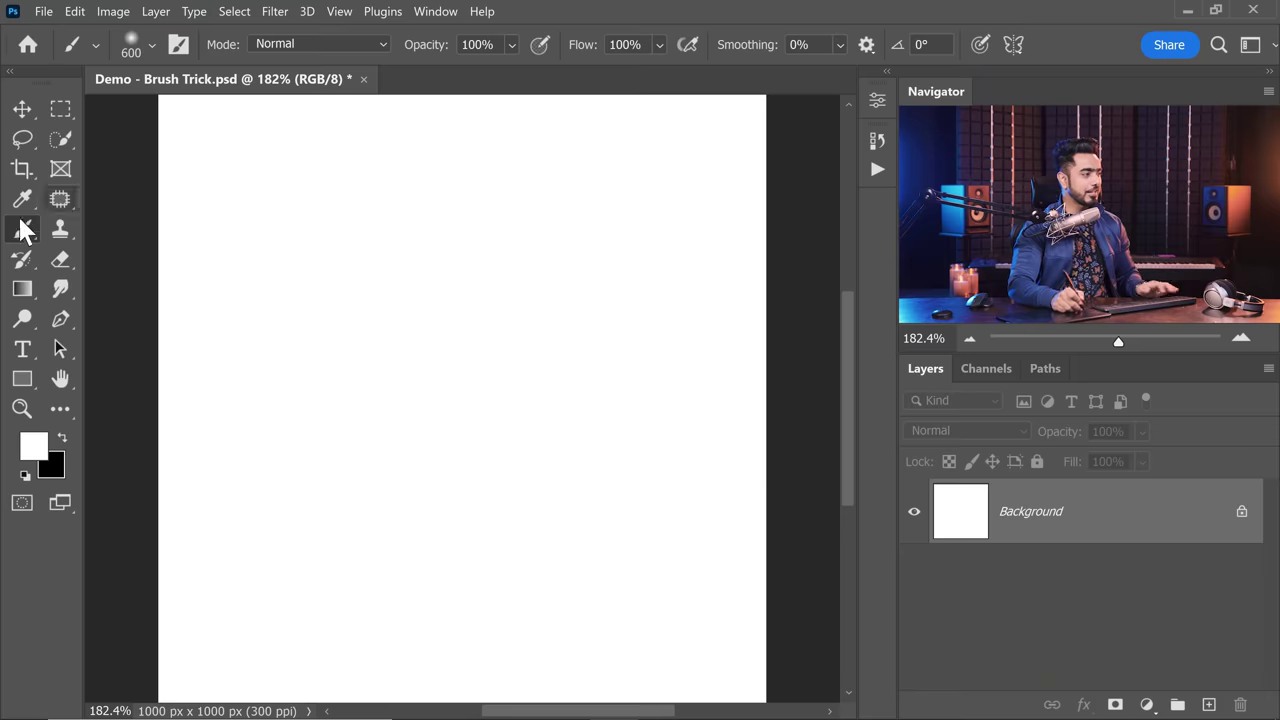
Step: Set the brush to Difference mode and paint overlapping soft black strokes across the zoomed-out canvas
{"action": "left_click", "coordinate": [305, 45]}
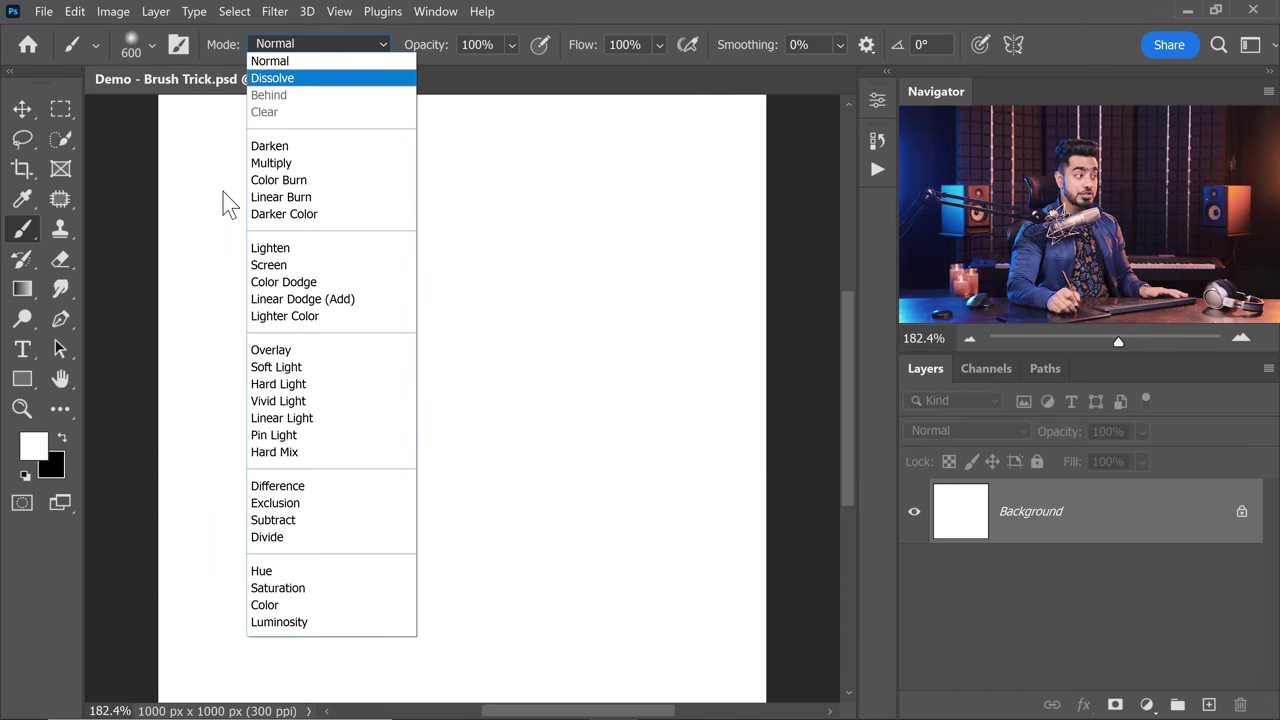
{"action": "left_click", "coordinate": [289, 484]}
{"action": "scroll", "coordinate": [490, 310], "scroll_direction": "down", "scroll_amount": 3}
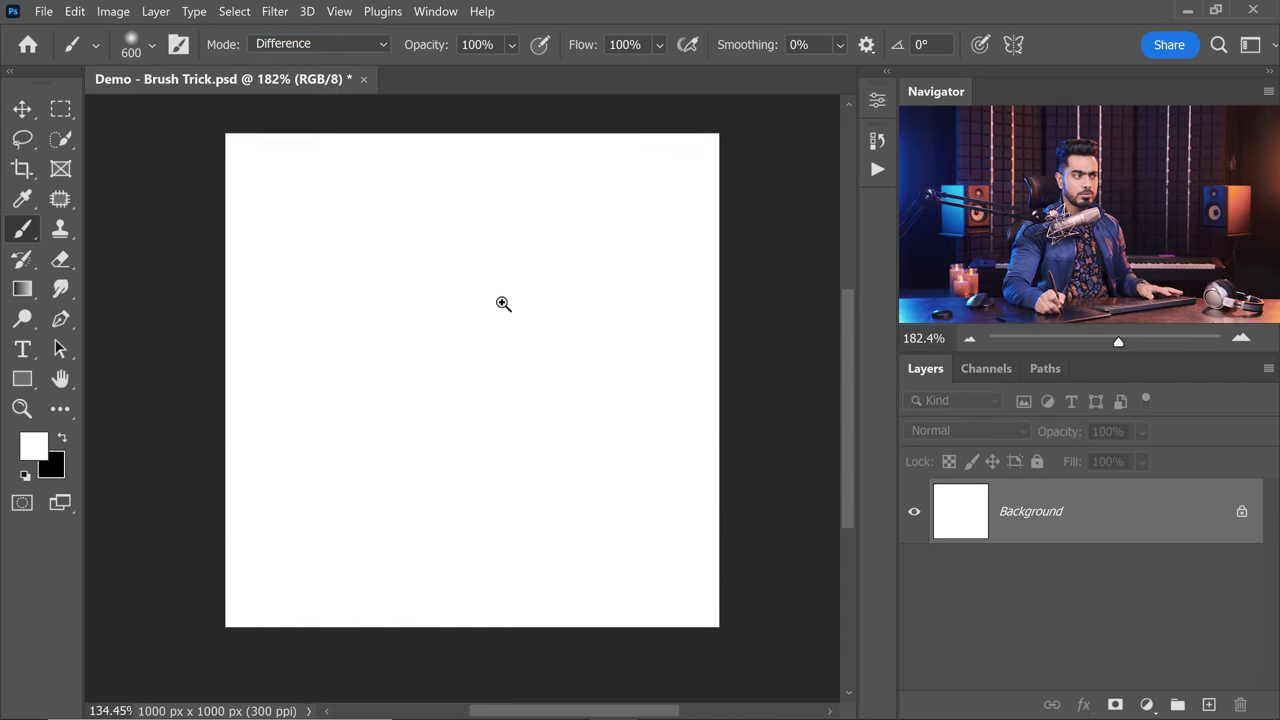
{"action": "left_click_drag", "start_coordinate": [545, 245], "coordinate": [252, 458]}
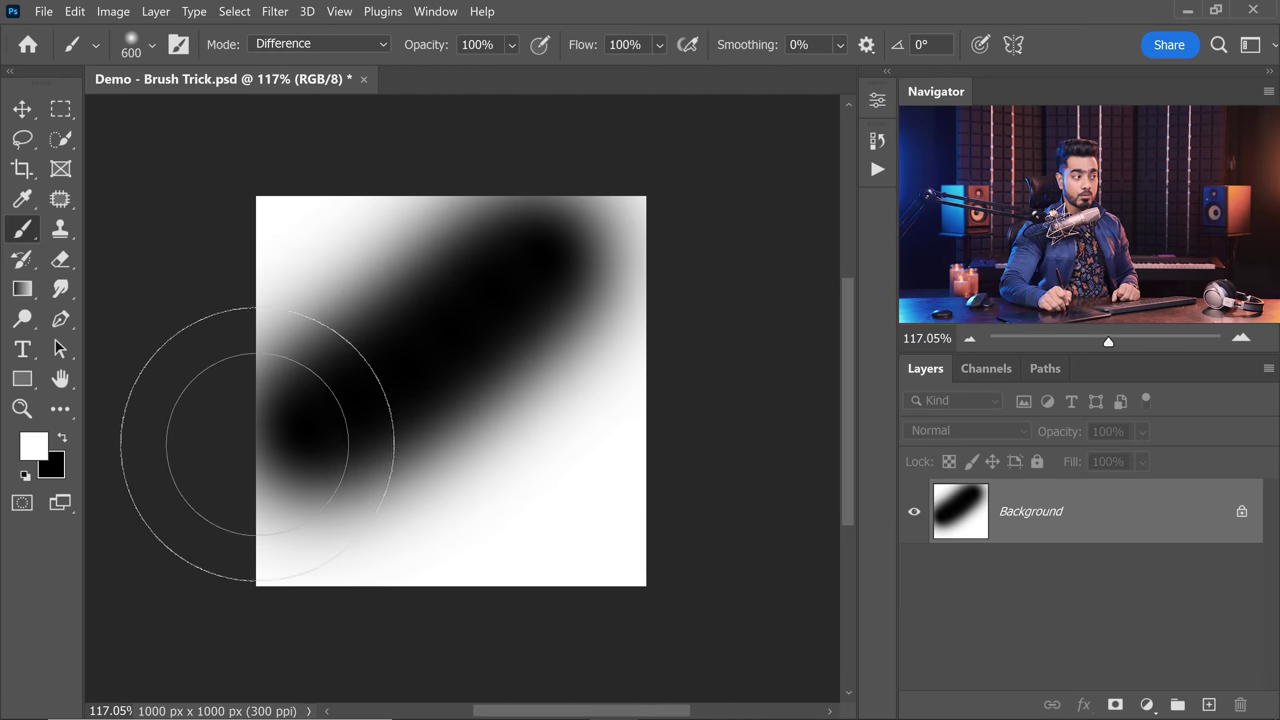
{"action": "mouse_move", "coordinate": [255, 435]}
{"action": "left_mouse_down"}
{"action": "mouse_move", "coordinate": [427, 312]}
{"action": "mouse_move", "coordinate": [540, 258]}
{"action": "left_mouse_up"}
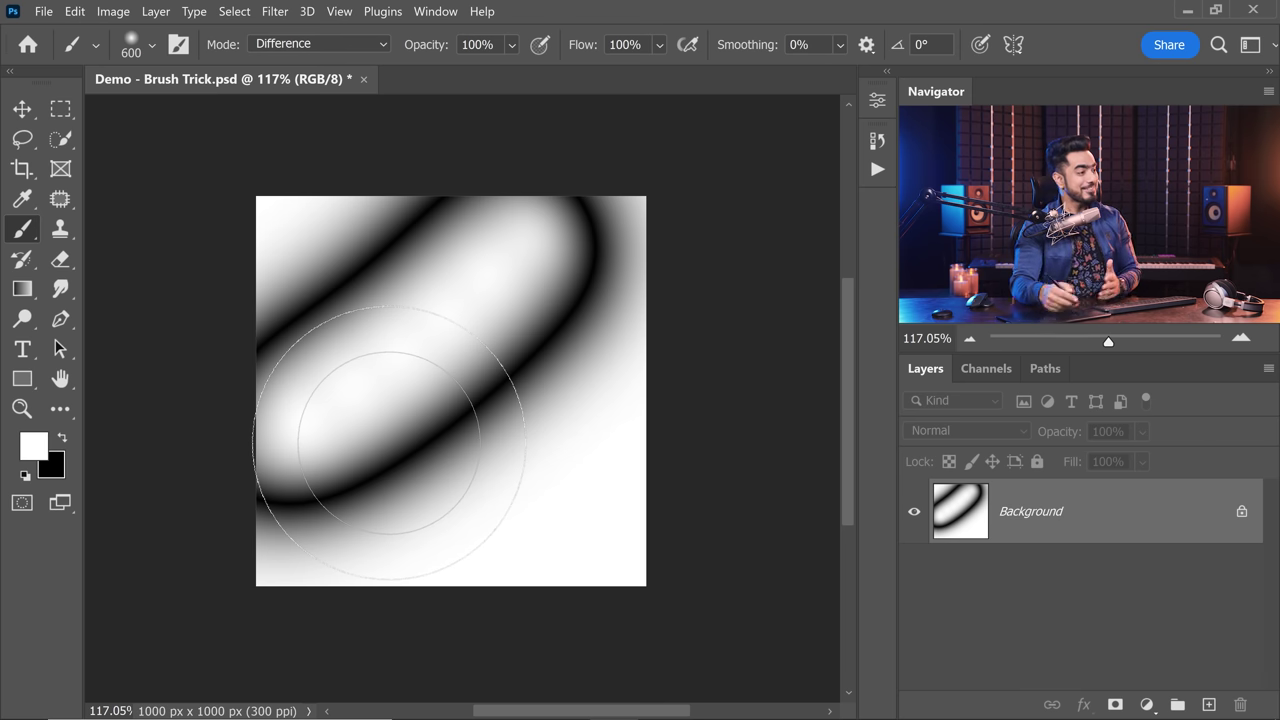
{"action": "mouse_move", "coordinate": [400, 163]}
{"action": "left_mouse_down"}
{"action": "mouse_move", "coordinate": [210, 365]}
{"action": "mouse_move", "coordinate": [493, 97]}
{"action": "mouse_move", "coordinate": [346, 508]}
{"action": "mouse_move", "coordinate": [501, 165]}
{"action": "mouse_move", "coordinate": [440, 447]}
{"action": "mouse_move", "coordinate": [588, 205]}
{"action": "mouse_move", "coordinate": [419, 615]}
{"action": "mouse_move", "coordinate": [638, 188]}
{"action": "mouse_move", "coordinate": [545, 574]}
{"action": "mouse_move", "coordinate": [614, 409]}
{"action": "mouse_move", "coordinate": [674, 364]}
{"action": "mouse_move", "coordinate": [589, 678]}
{"action": "mouse_move", "coordinate": [706, 350]}
{"action": "mouse_move", "coordinate": [567, 695]}
{"action": "mouse_move", "coordinate": [620, 397]}
{"action": "mouse_move", "coordinate": [614, 436]}
{"action": "mouse_move", "coordinate": [319, 637]}
{"action": "mouse_move", "coordinate": [508, 262]}
{"action": "mouse_move", "coordinate": [254, 568]}
{"action": "mouse_move", "coordinate": [216, 483]}
{"action": "mouse_move", "coordinate": [404, 182]}
{"action": "mouse_move", "coordinate": [149, 442]}
{"action": "mouse_move", "coordinate": [306, 149]}
{"action": "mouse_move", "coordinate": [218, 368]}
{"action": "mouse_move", "coordinate": [267, 467]}
{"action": "mouse_move", "coordinate": [563, 148]}
{"action": "mouse_move", "coordinate": [433, 527]}
{"action": "mouse_move", "coordinate": [646, 304]}
{"action": "mouse_move", "coordinate": [586, 579]}
{"action": "mouse_move", "coordinate": [634, 437]}
{"action": "mouse_move", "coordinate": [487, 377]}
{"action": "left_mouse_up"}
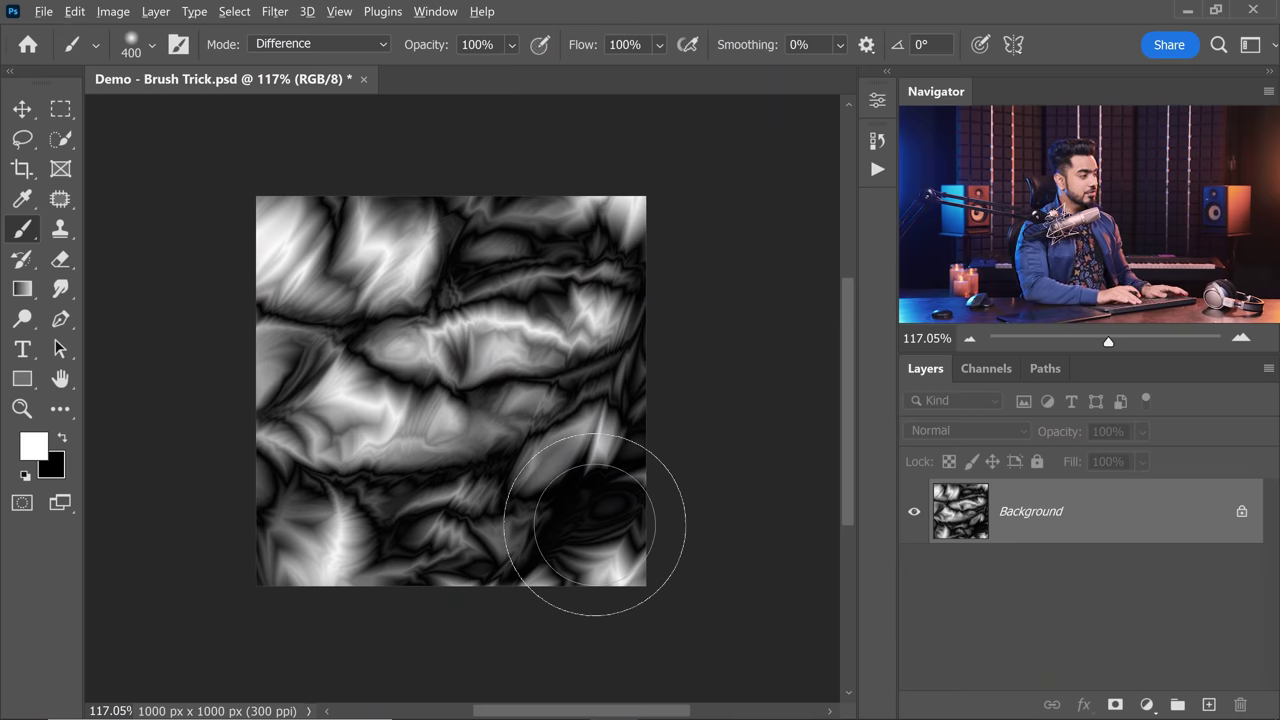
Step: Fill the canvas plain white again, discarding a diagonal test stroke
{"action": "key", "text": "alt+BackSpace"}
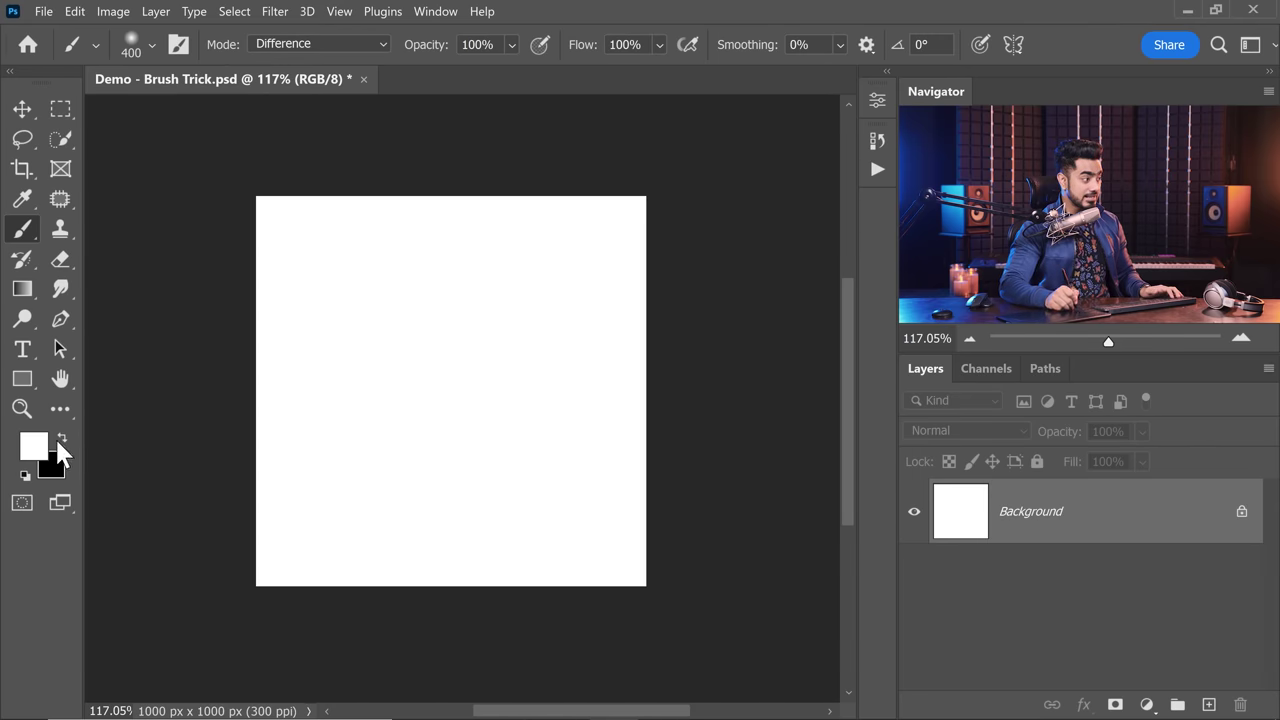
{"action": "mouse_move", "coordinate": [518, 272]}
{"action": "left_mouse_down"}
{"action": "mouse_move", "coordinate": [338, 449]}
{"action": "mouse_move", "coordinate": [308, 434]}
{"action": "left_mouse_up"}
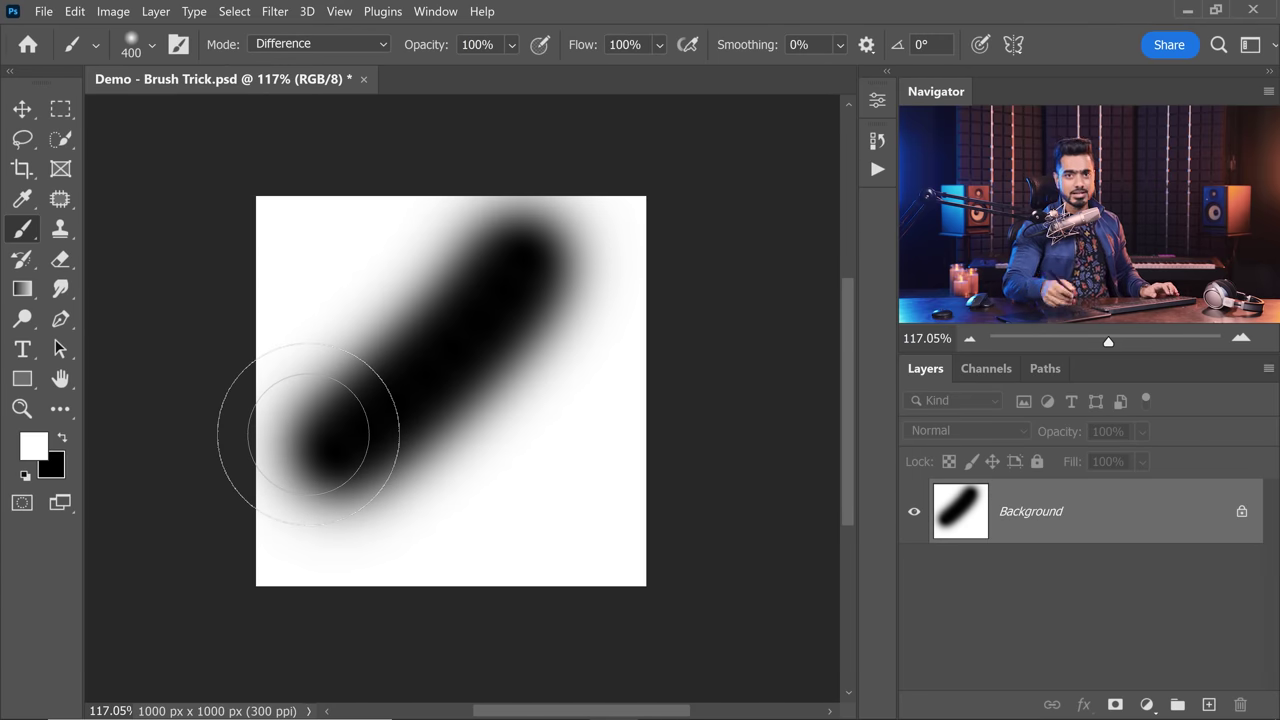
{"action": "key", "text": "ctrl+z"}
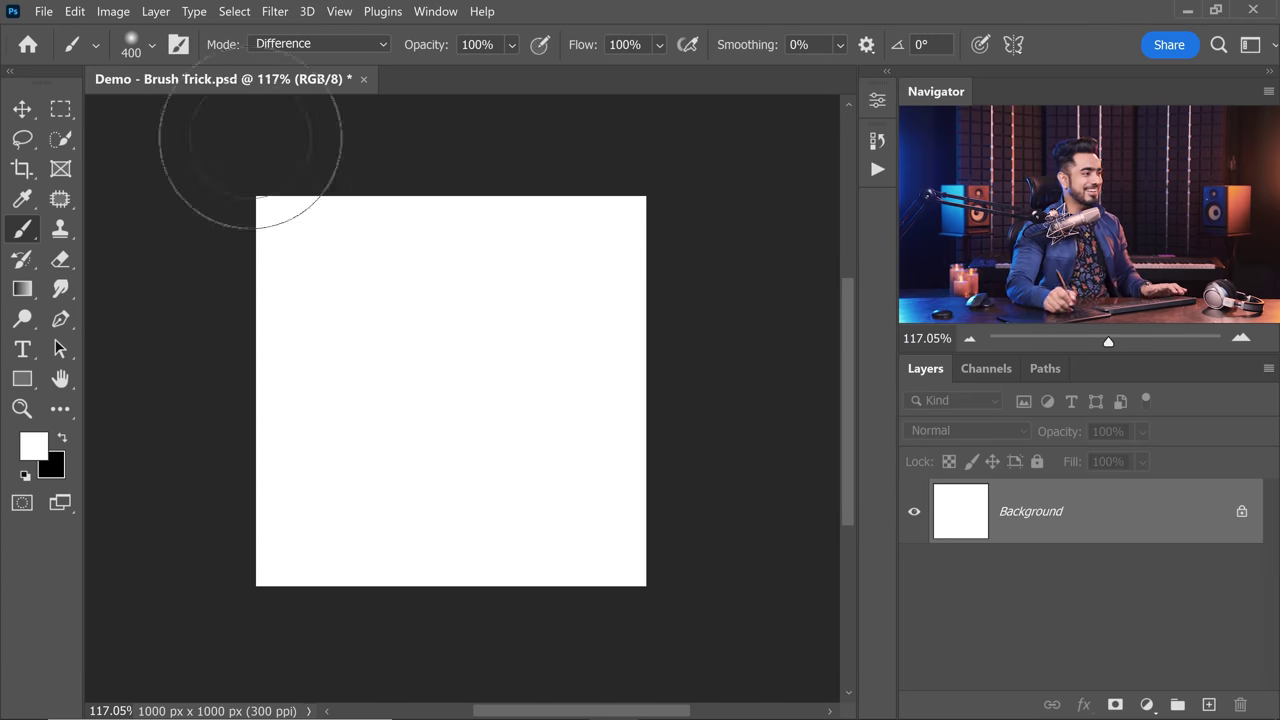
Step: Choose the Kyle's Drawing Box - Happy HB brush from Dry Media Brushes
{"action": "left_click", "coordinate": [140, 45]}
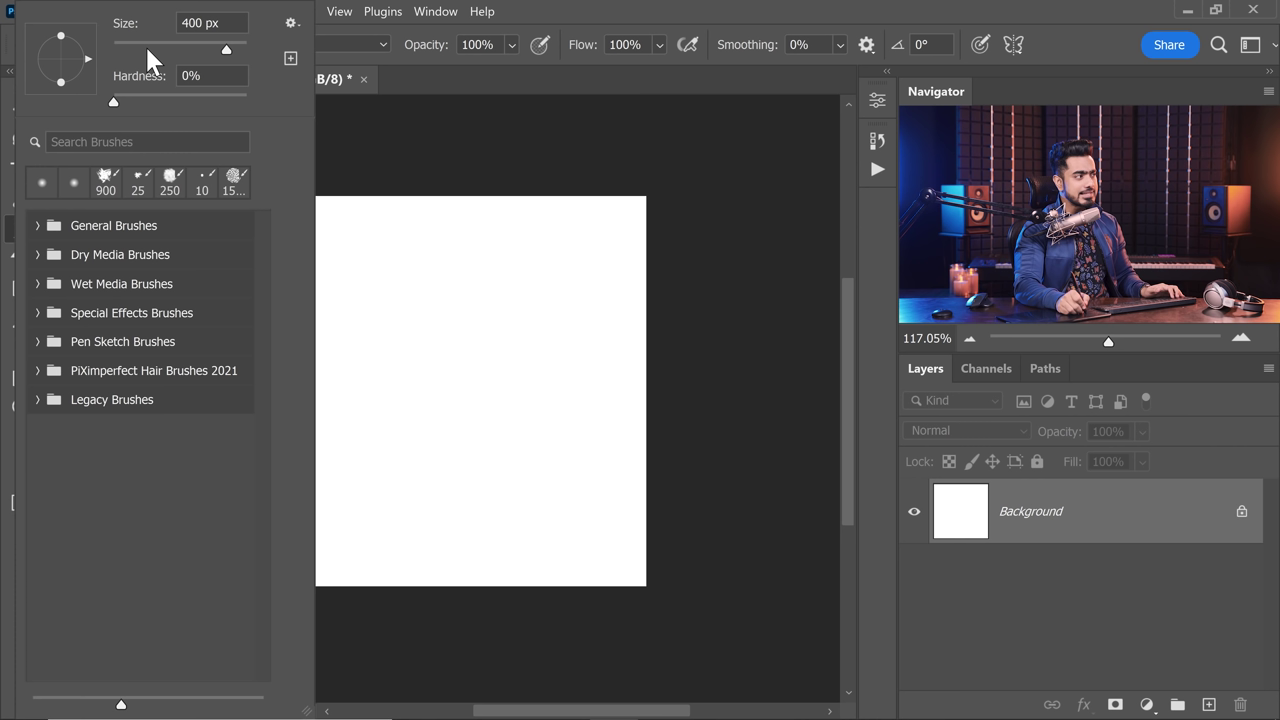
{"action": "left_click", "coordinate": [38, 256]}
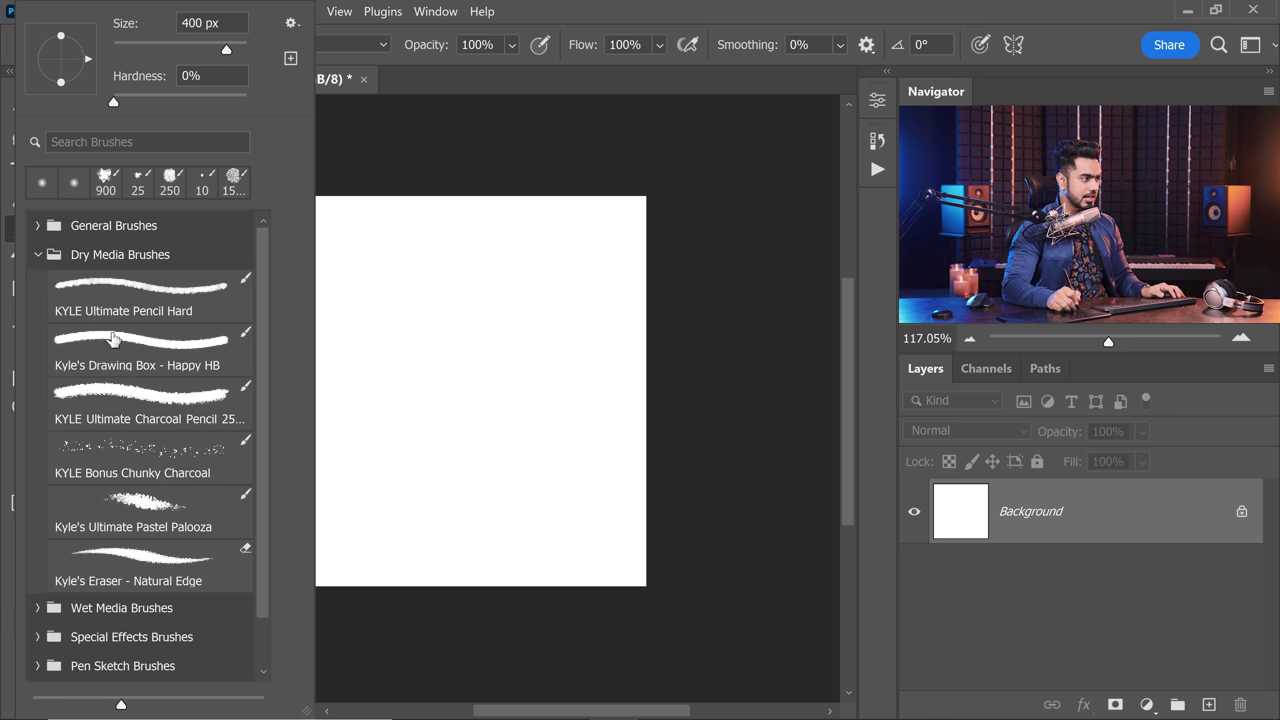
{"action": "left_click", "coordinate": [155, 360]}
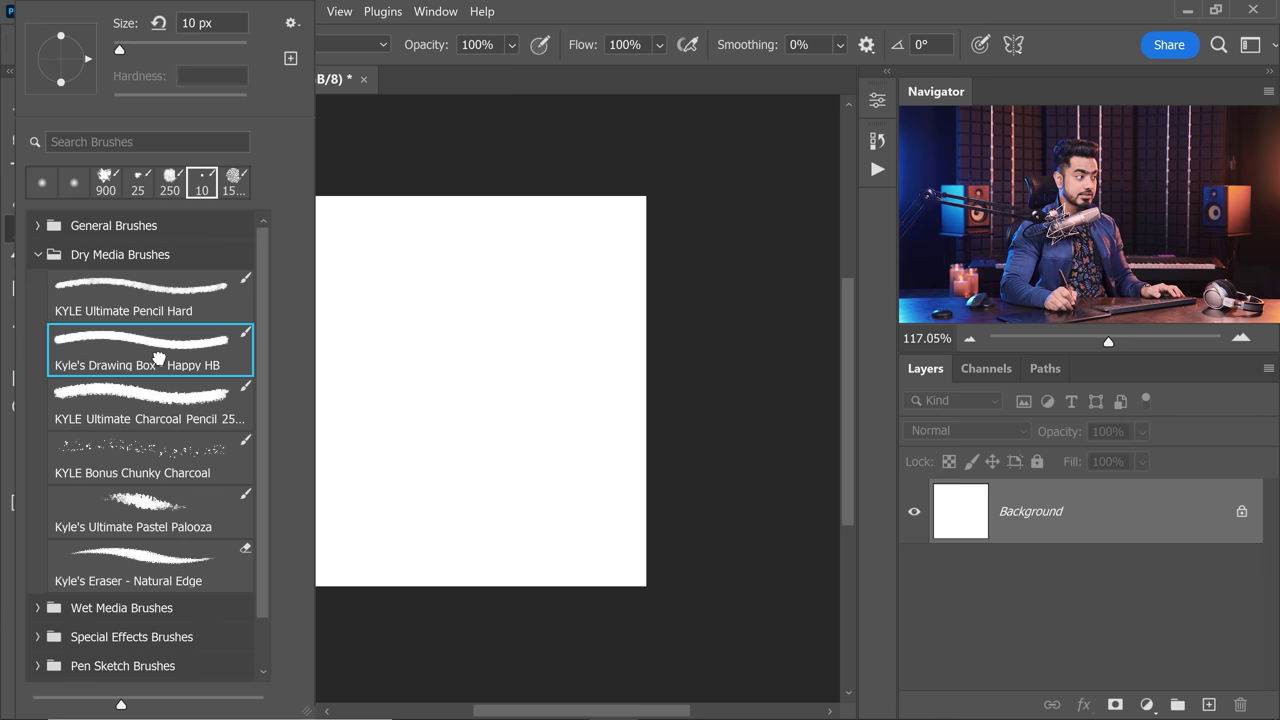
{"action": "left_click", "coordinate": [733, 334]}
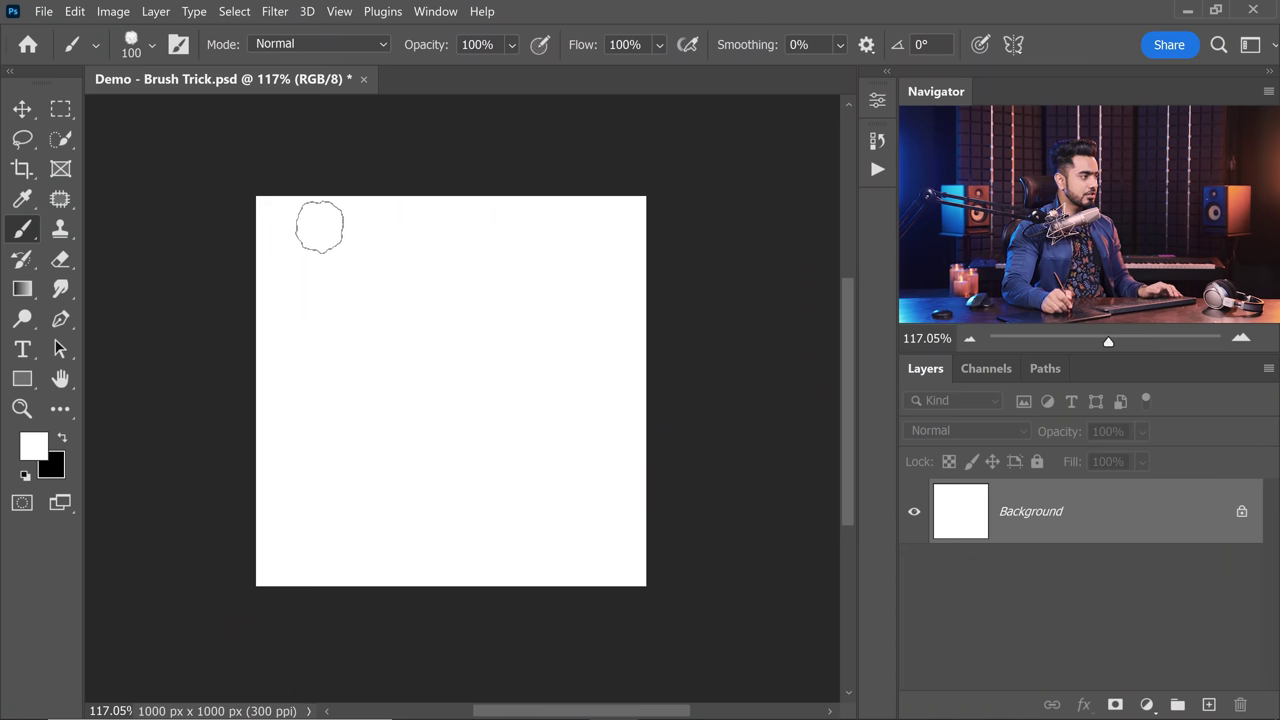
Step: Set the brush to Difference mode and paint larger grainy strokes into a rock texture
{"action": "left_click", "coordinate": [303, 50]}
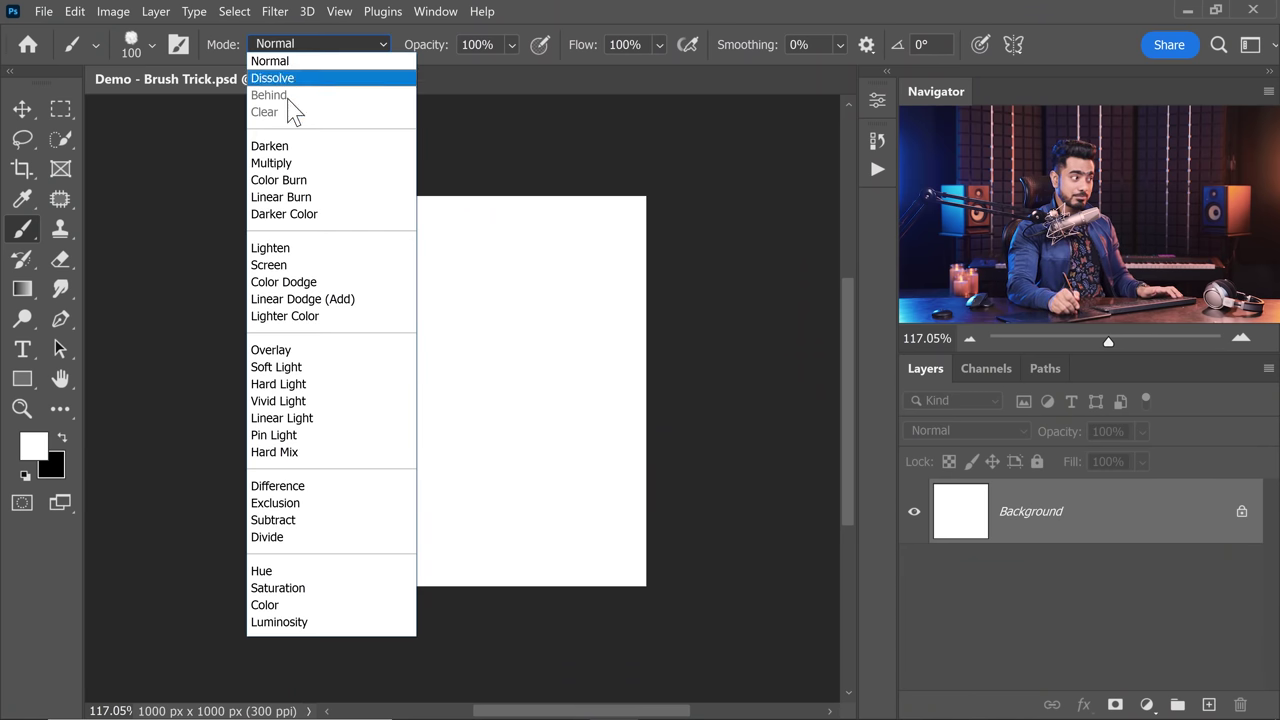
{"action": "left_click", "coordinate": [306, 490]}
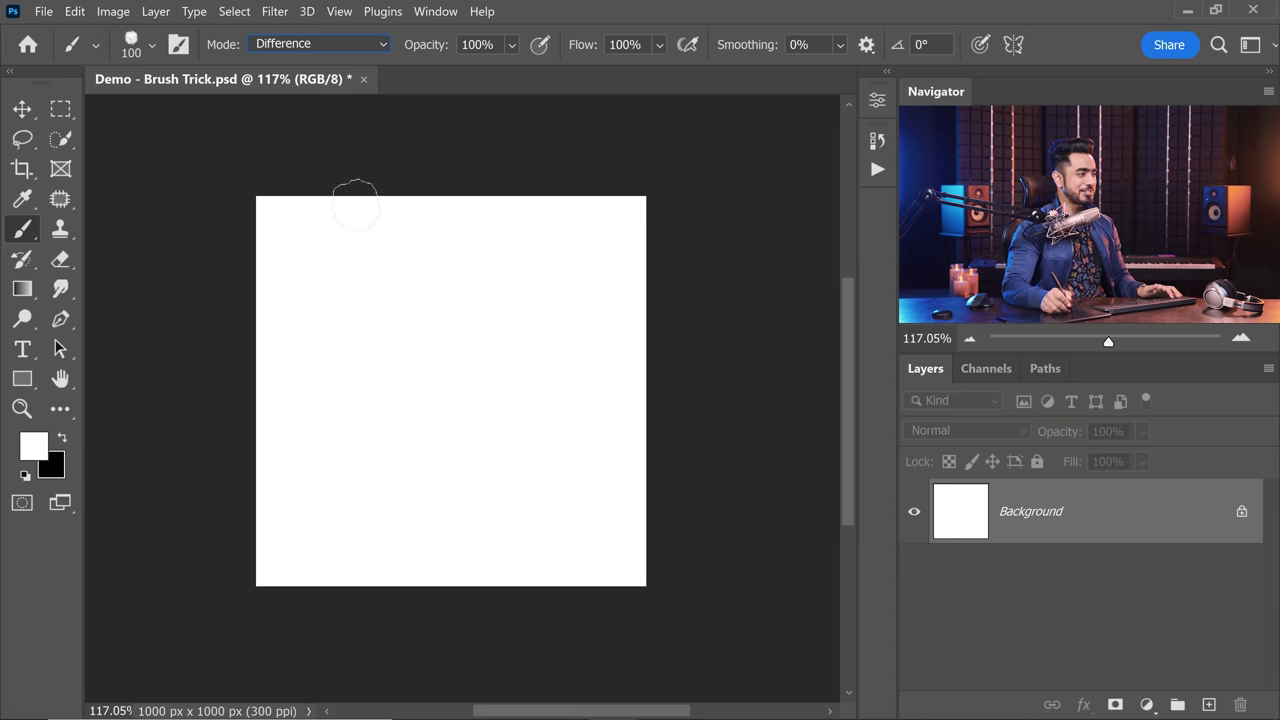
{"action": "mouse_move", "coordinate": [355, 205]}
{"action": "left_mouse_down"}
{"action": "mouse_move", "coordinate": [265, 290]}
{"action": "mouse_move", "coordinate": [330, 215]}
{"action": "mouse_move", "coordinate": [378, 280]}
{"action": "left_mouse_up"}
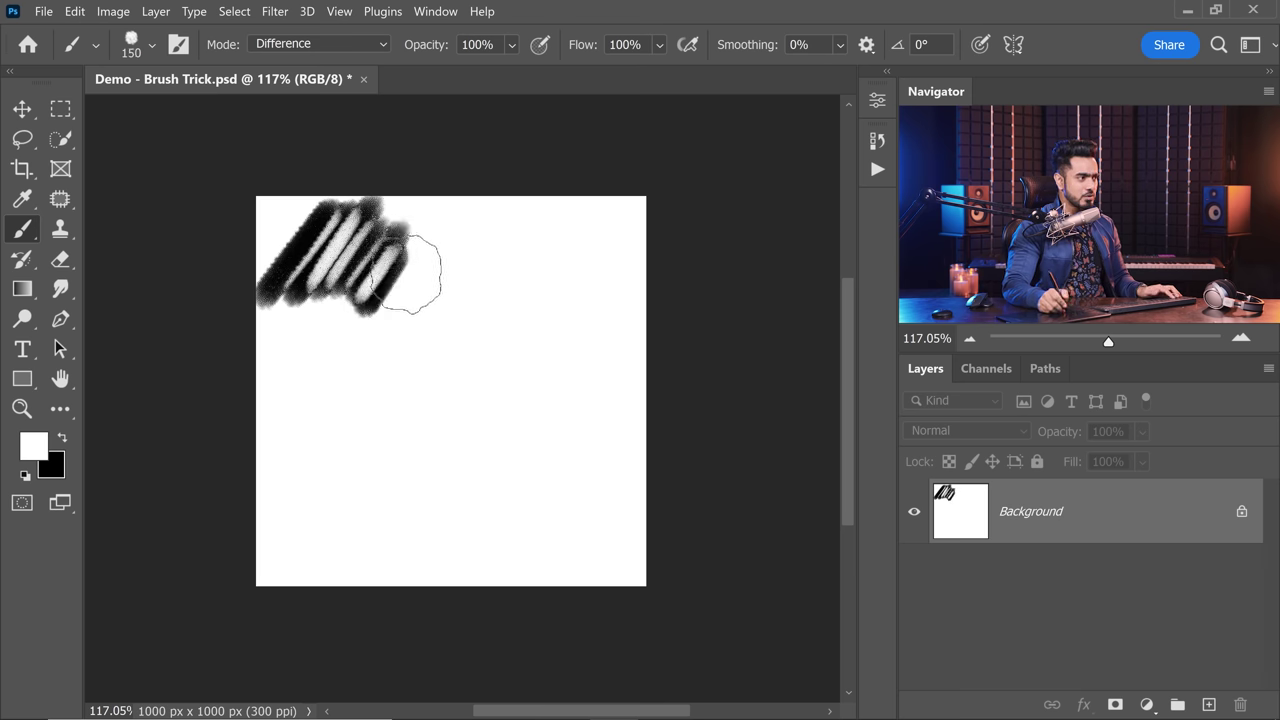
{"action": "scroll", "coordinate": [445, 288], "scroll_direction": "down", "scroll_amount": 3}
{"action": "key", "text": "bracketright"}
{"action": "key", "text": "bracketright"}
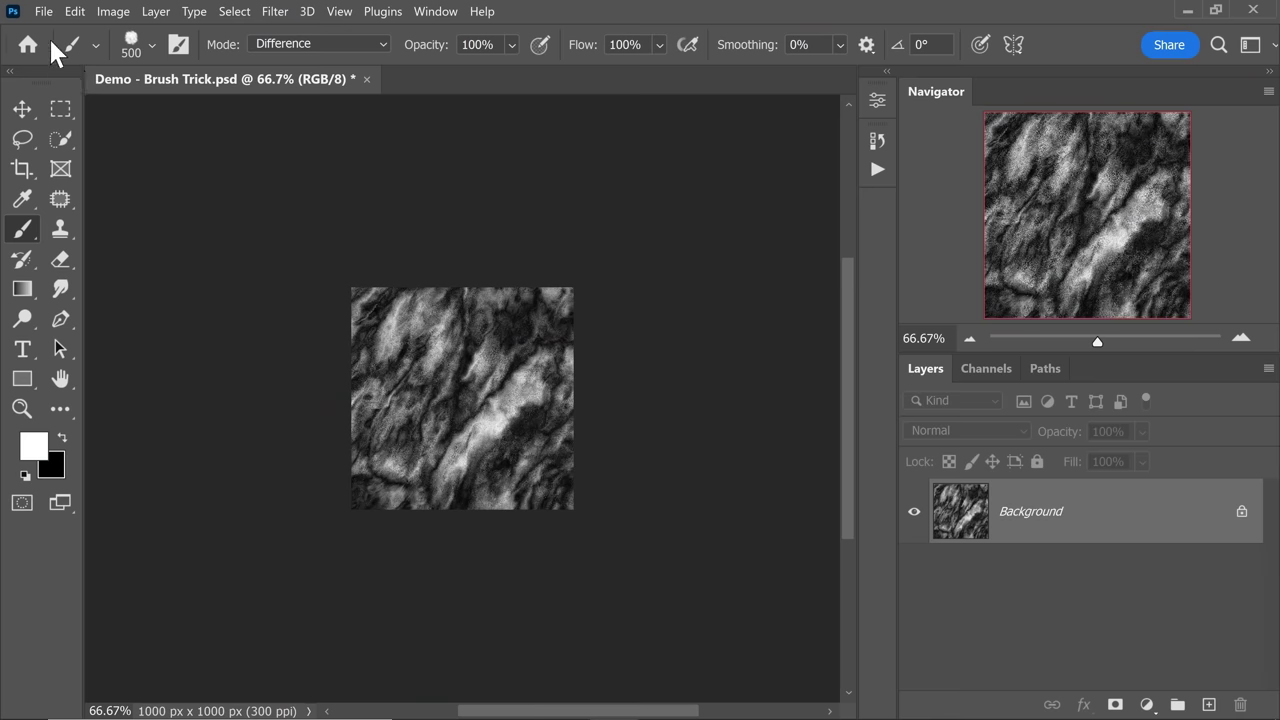
Step: Create a document from the Art & Illustration 2000 pixel grid preset, named Marble Pattern
{"action": "left_click", "coordinate": [44, 12]}
{"action": "left_click", "coordinate": [57, 29]}
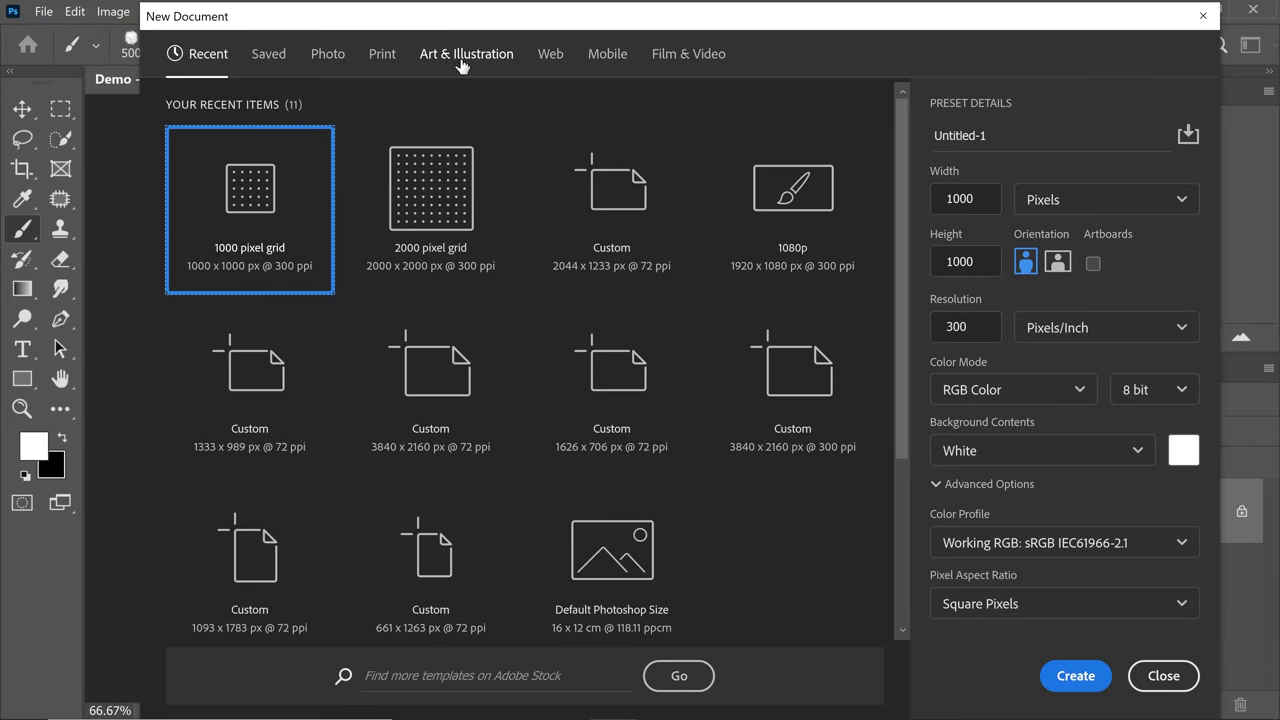
{"action": "left_click", "coordinate": [467, 56]}
{"action": "left_click", "coordinate": [437, 206]}
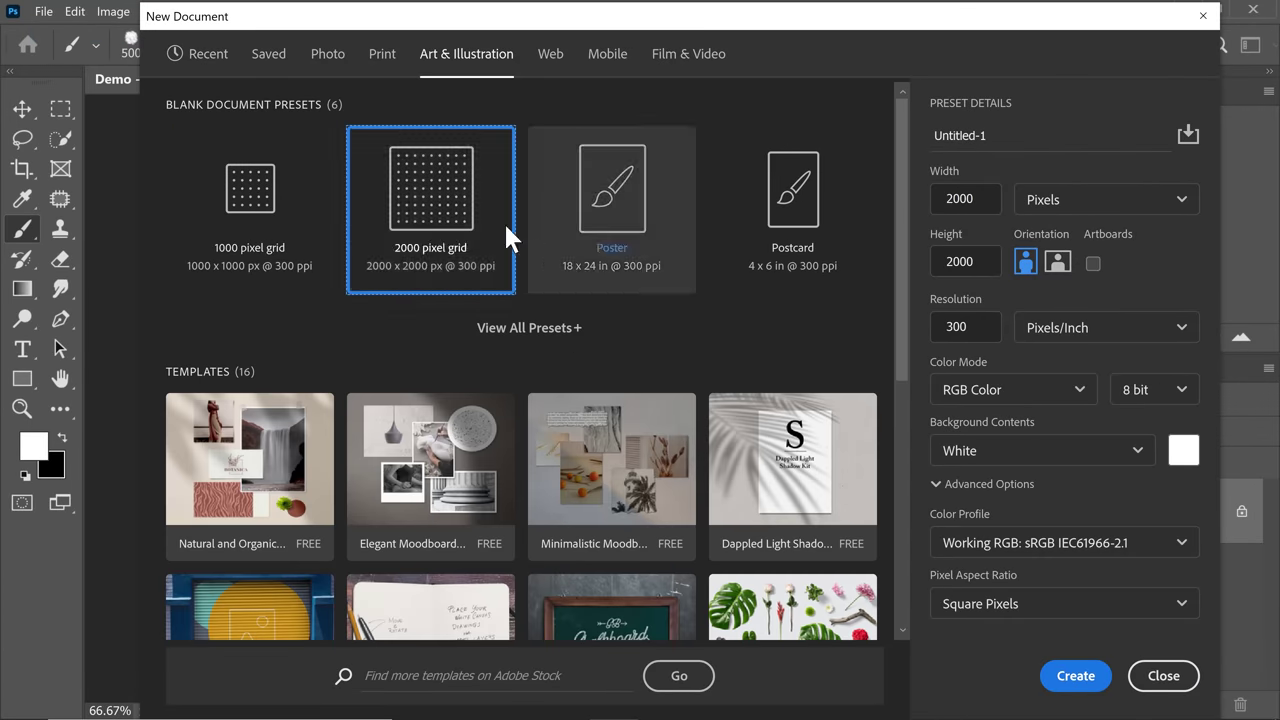
{"action": "key", "text": "Tab"}
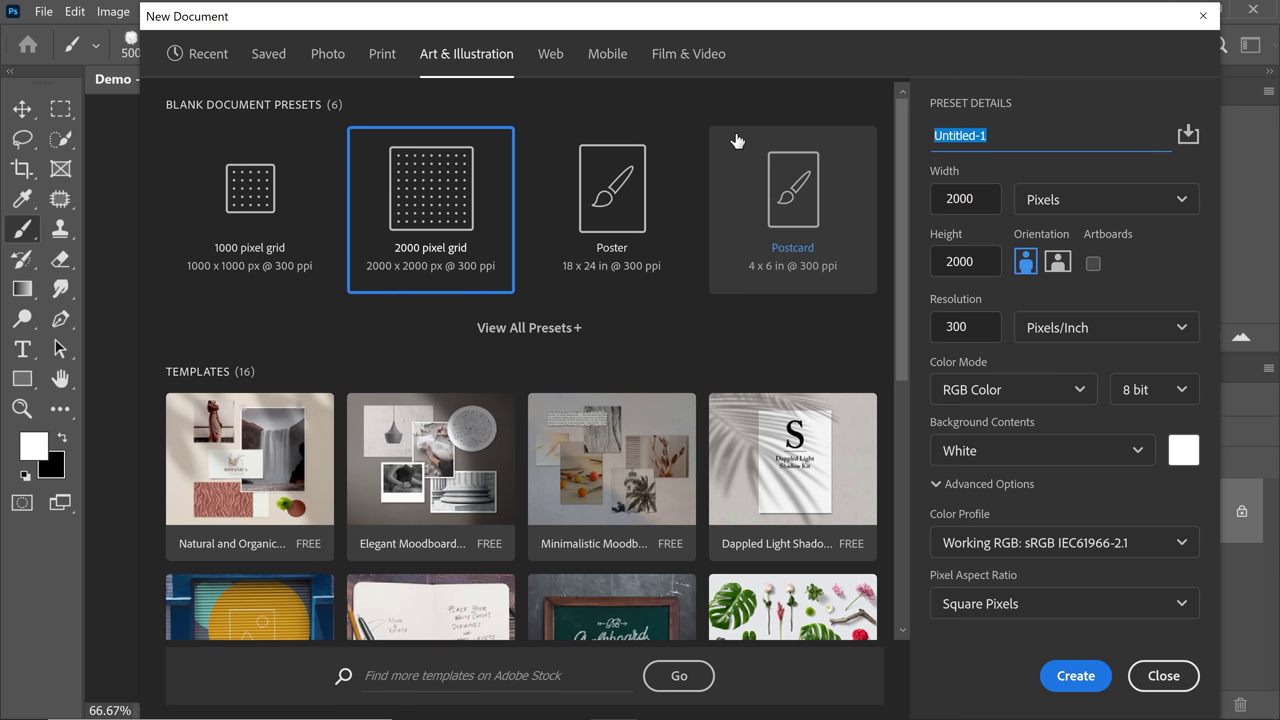
{"action": "type", "text": "Marble Pattern"}
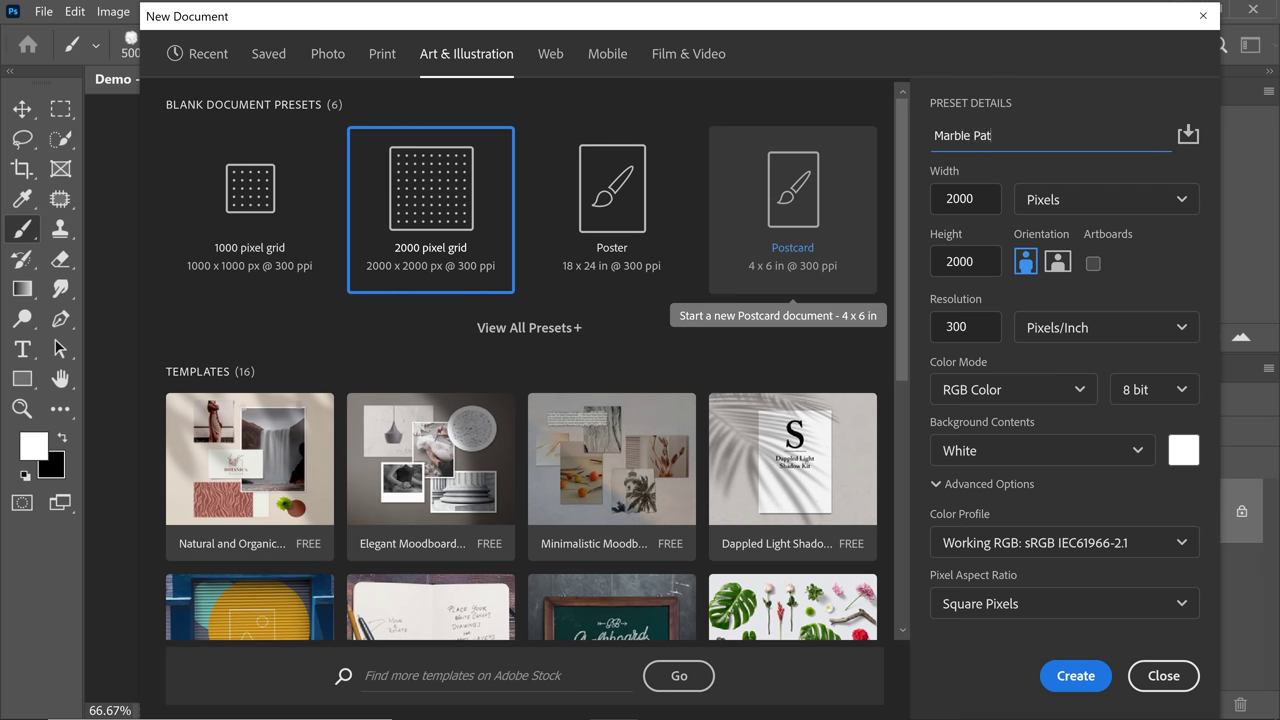
{"action": "left_click", "coordinate": [1060, 675]}
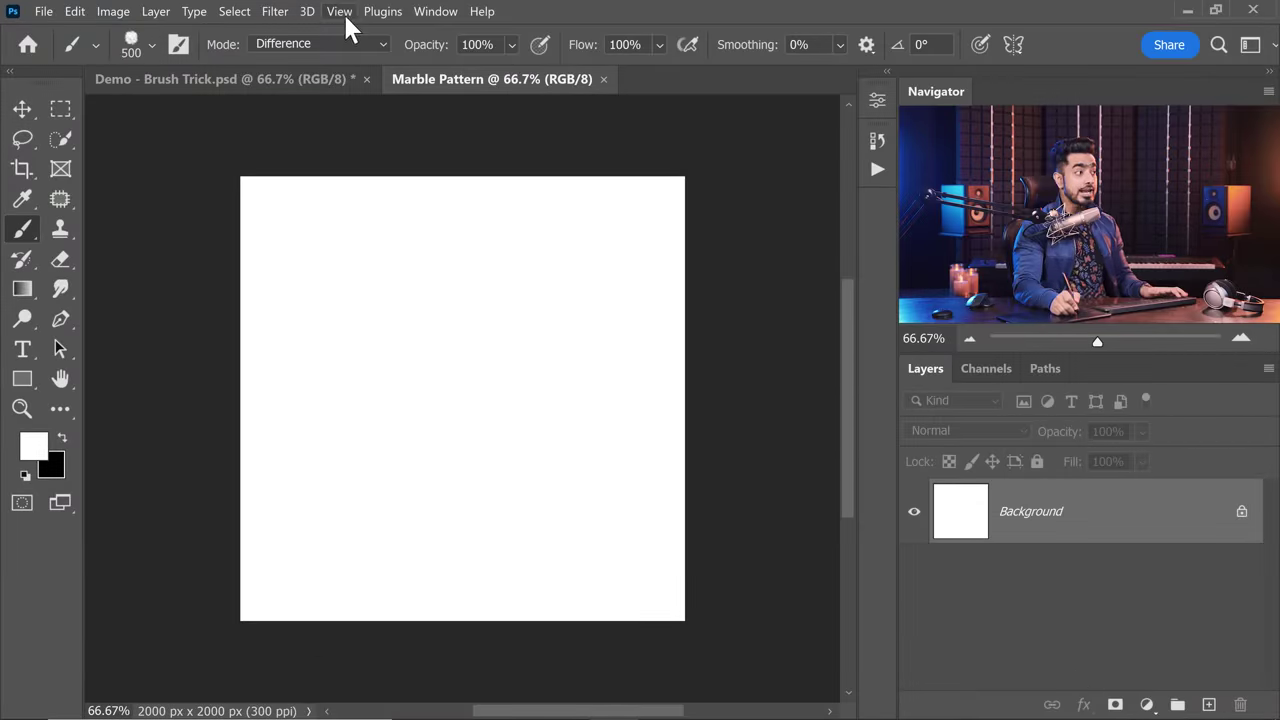
{"action": "left_click", "coordinate": [341, 12]}
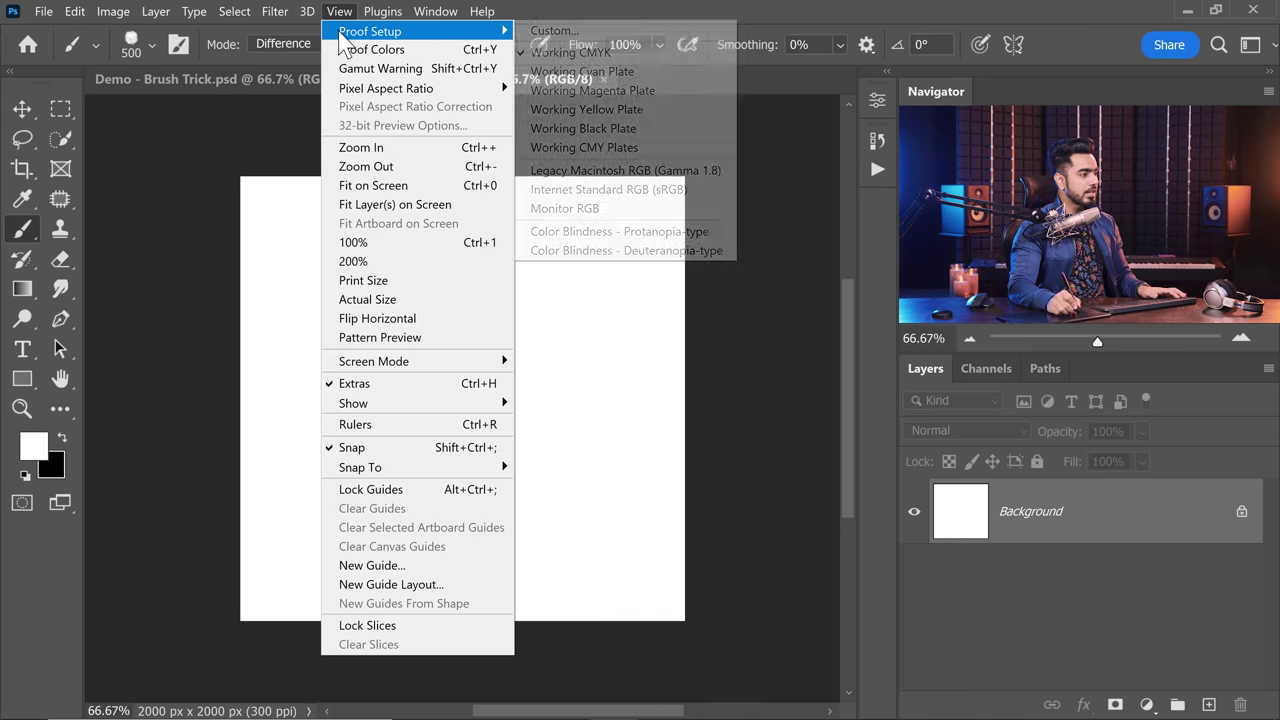
Step: Turn on Pattern Preview, accept the smart-object warning, and zoom out to see the tiles
{"action": "left_click", "coordinate": [380, 337]}
{"action": "left_click", "coordinate": [645, 322]}
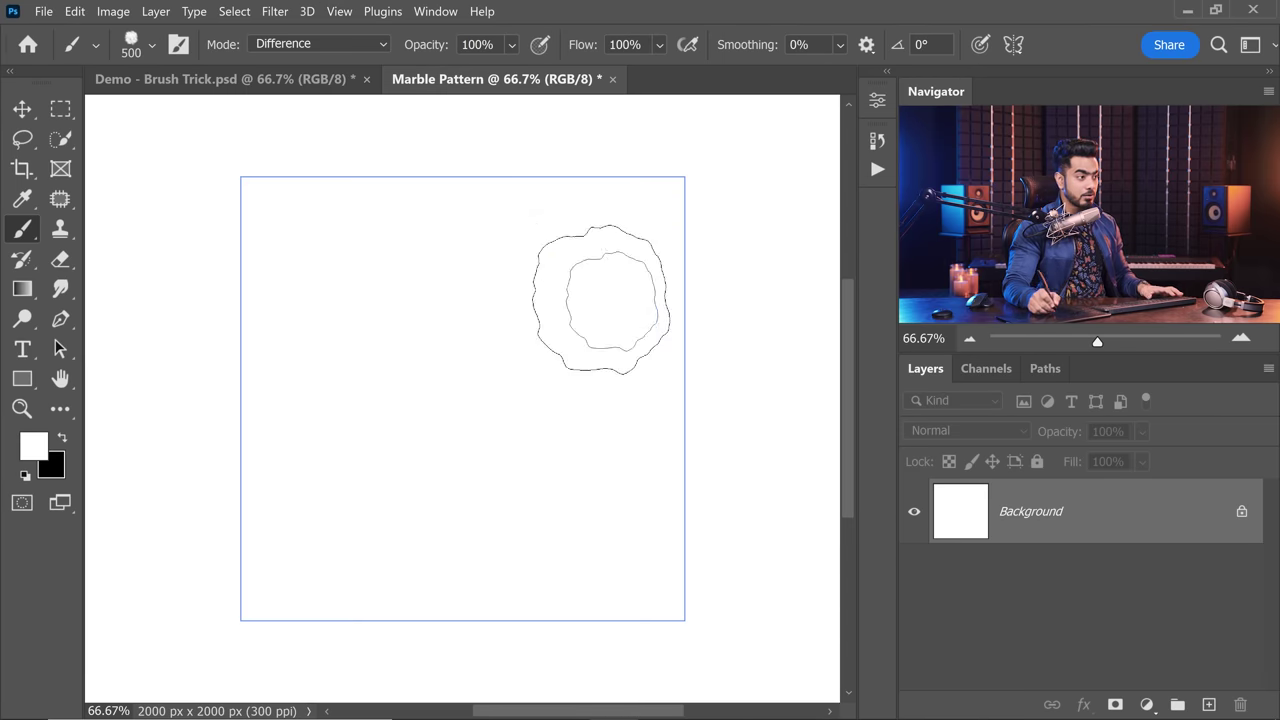
{"action": "left_click_drag", "start_coordinate": [532, 276], "coordinate": [526, 289]}
Step: After undoing test marks, paint large overlapping Difference strokes into a tiling marble texture
{"action": "left_click", "coordinate": [495, 322]}
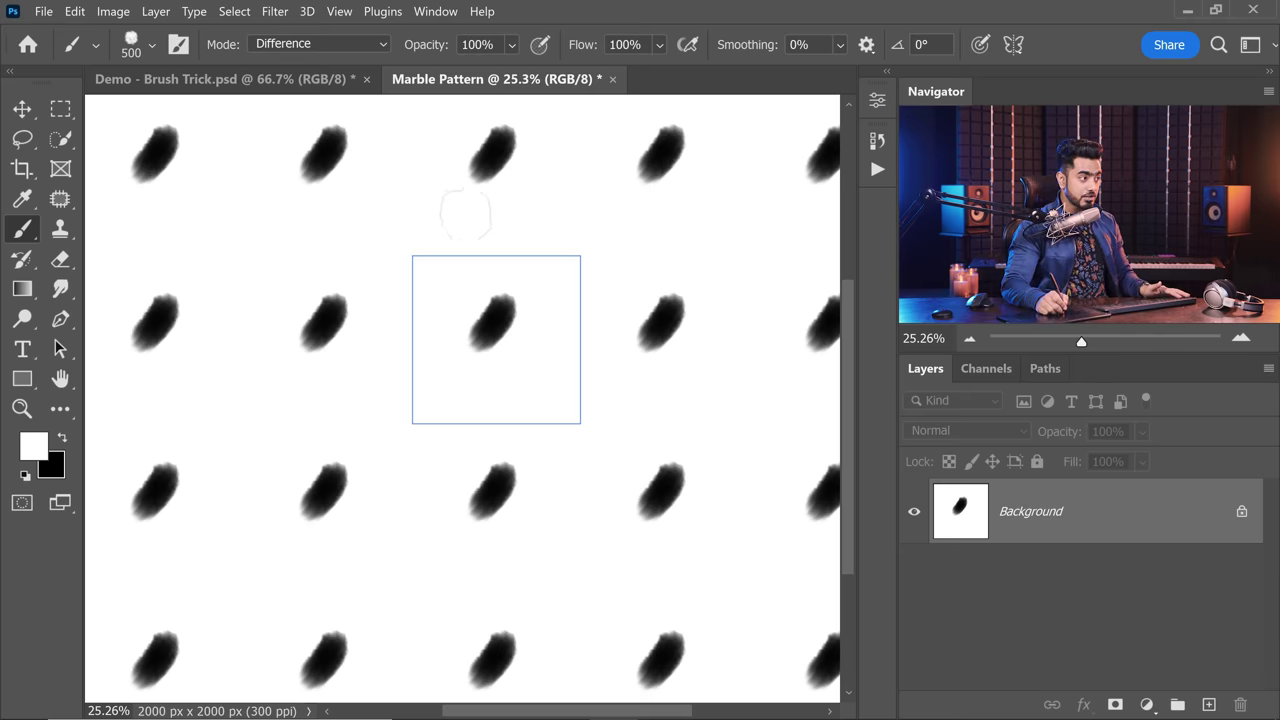
{"action": "mouse_move", "coordinate": [465, 213]}
{"action": "left_mouse_down"}
{"action": "mouse_move", "coordinate": [453, 300]}
{"action": "mouse_move", "coordinate": [466, 414]}
{"action": "left_mouse_up"}
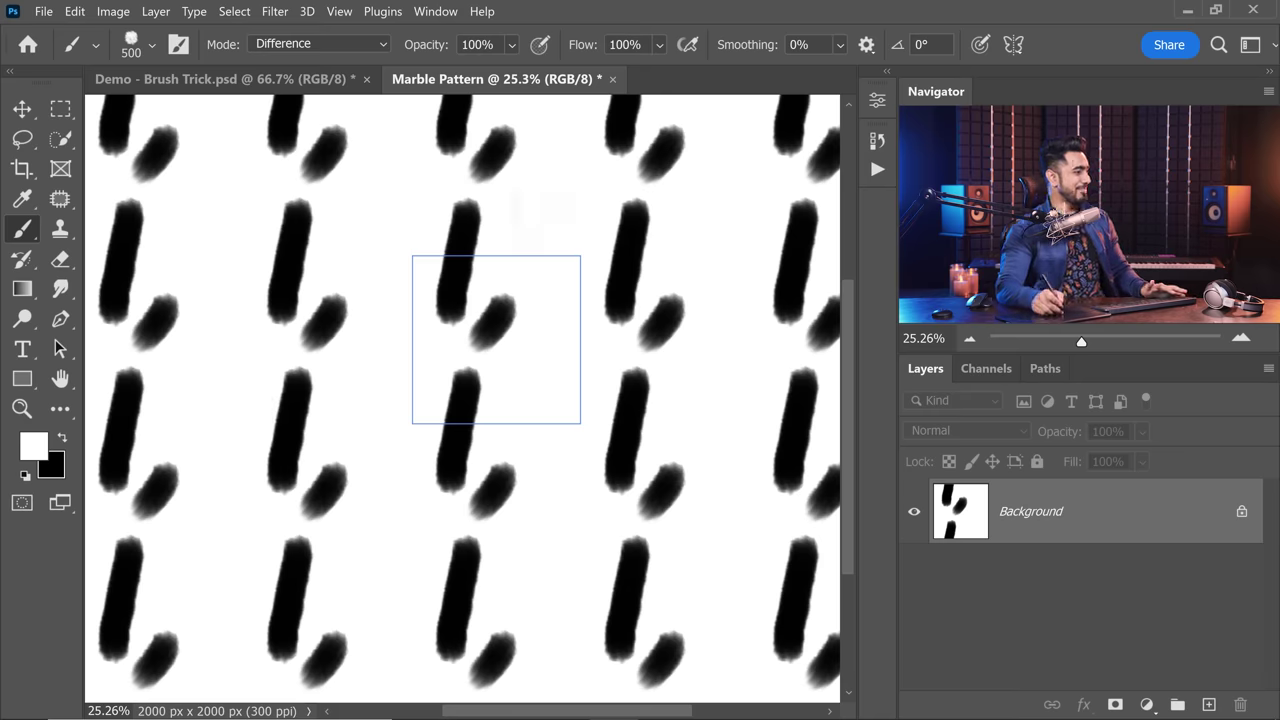
{"action": "key", "text": "ctrl+z"}
{"action": "key", "text": "ctrl+z"}
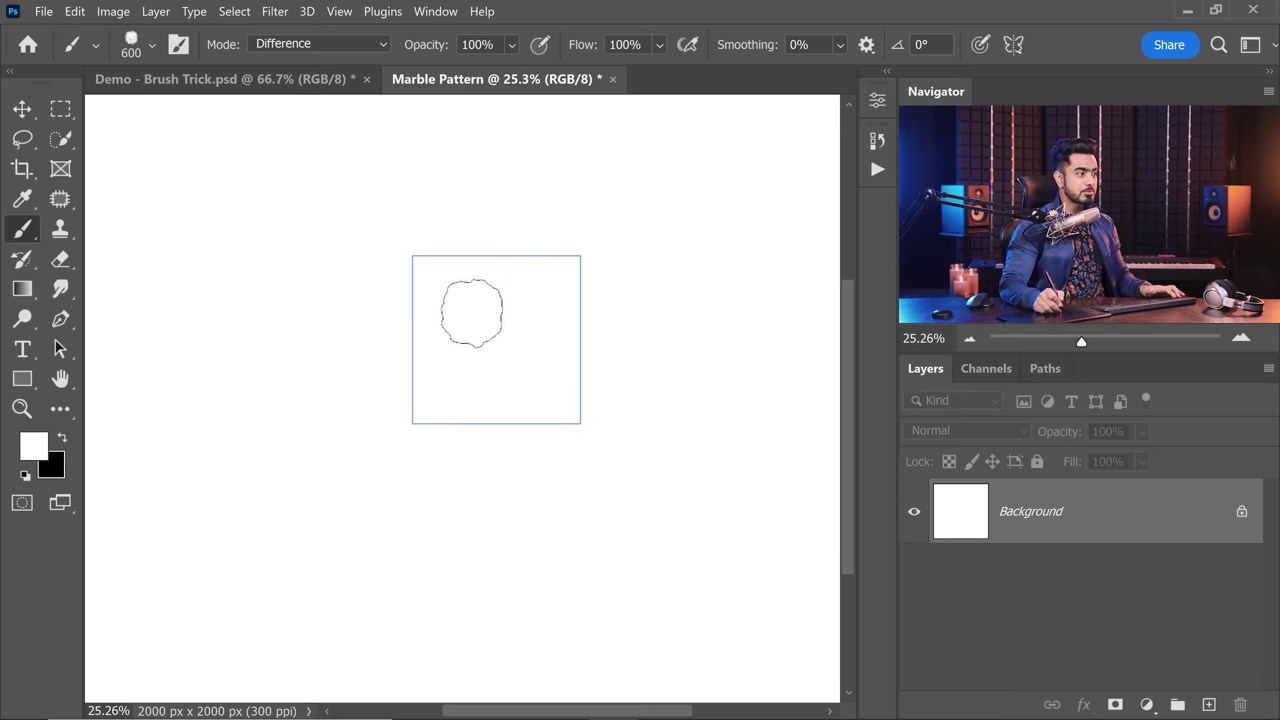
{"action": "key", "text": "bracketright"}
{"action": "key", "text": "bracketright"}
{"action": "mouse_move", "coordinate": [471, 286]}
{"action": "left_mouse_down"}
{"action": "mouse_move", "coordinate": [403, 377]}
{"action": "mouse_move", "coordinate": [580, 256]}
{"action": "mouse_move", "coordinate": [578, 324]}
{"action": "mouse_move", "coordinate": [560, 362]}
{"action": "mouse_move", "coordinate": [524, 331]}
{"action": "mouse_move", "coordinate": [460, 403]}
{"action": "mouse_move", "coordinate": [558, 362]}
{"action": "mouse_move", "coordinate": [543, 425]}
{"action": "mouse_move", "coordinate": [475, 313]}
{"action": "mouse_move", "coordinate": [482, 263]}
{"action": "mouse_move", "coordinate": [412, 313]}
{"action": "mouse_move", "coordinate": [540, 263]}
{"action": "mouse_move", "coordinate": [555, 298]}
{"action": "mouse_move", "coordinate": [580, 303]}
{"action": "mouse_move", "coordinate": [538, 403]}
{"action": "mouse_move", "coordinate": [440, 378]}
{"action": "mouse_move", "coordinate": [432, 348]}
{"action": "mouse_move", "coordinate": [455, 333]}
{"action": "mouse_move", "coordinate": [435, 473]}
{"action": "mouse_move", "coordinate": [493, 478]}
{"action": "mouse_move", "coordinate": [588, 385]}
{"action": "mouse_move", "coordinate": [548, 443]}
{"action": "mouse_move", "coordinate": [471, 483]}
{"action": "left_mouse_up"}
{"action": "left_click_drag", "start_coordinate": [560, 330], "coordinate": [412, 333]}
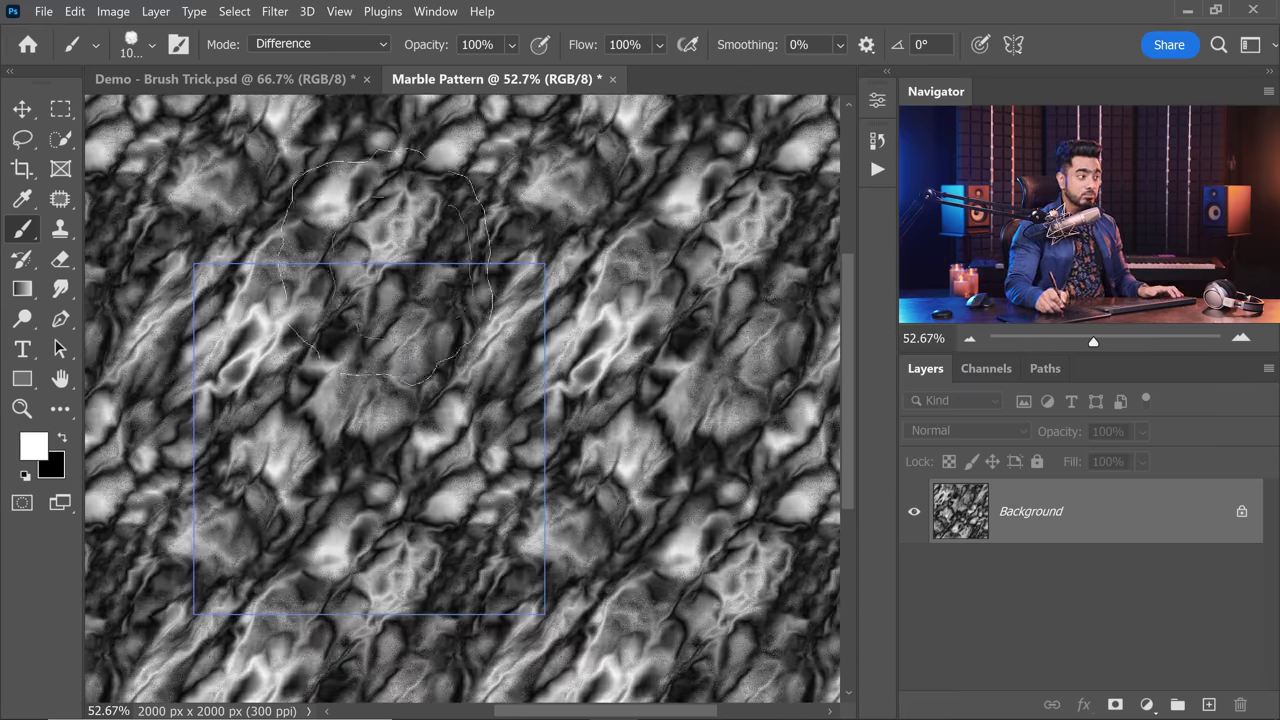
Step: Switch to Demo - Brush Trick.psd and turn on its tiled Pattern Preview
{"action": "left_click", "coordinate": [228, 79]}
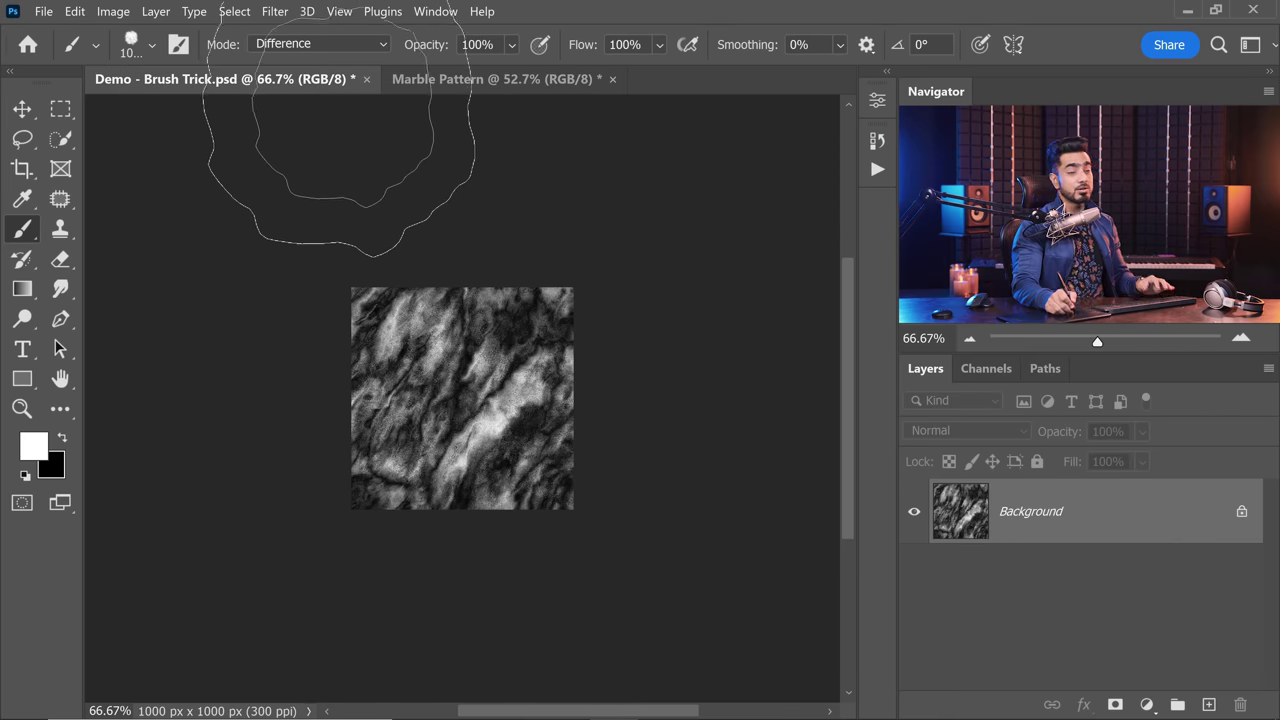
{"action": "left_click", "coordinate": [340, 12]}
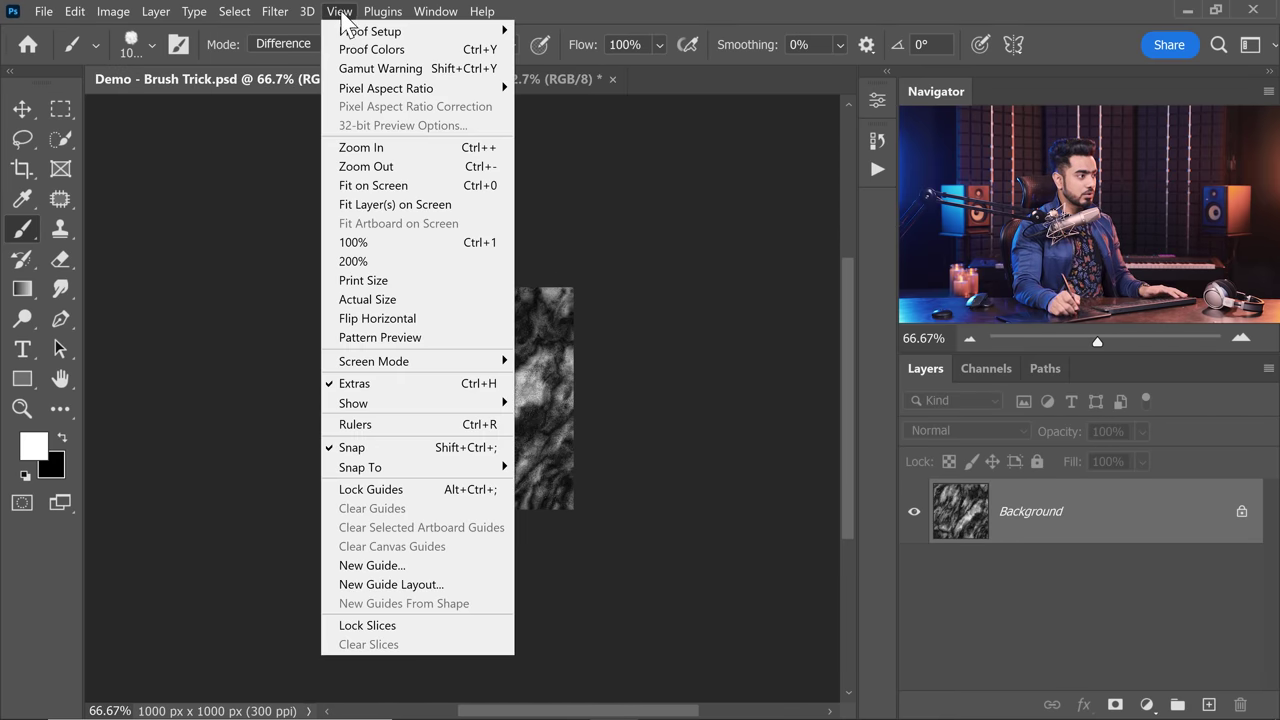
{"action": "left_click", "coordinate": [433, 338]}
{"action": "left_click", "coordinate": [654, 331]}
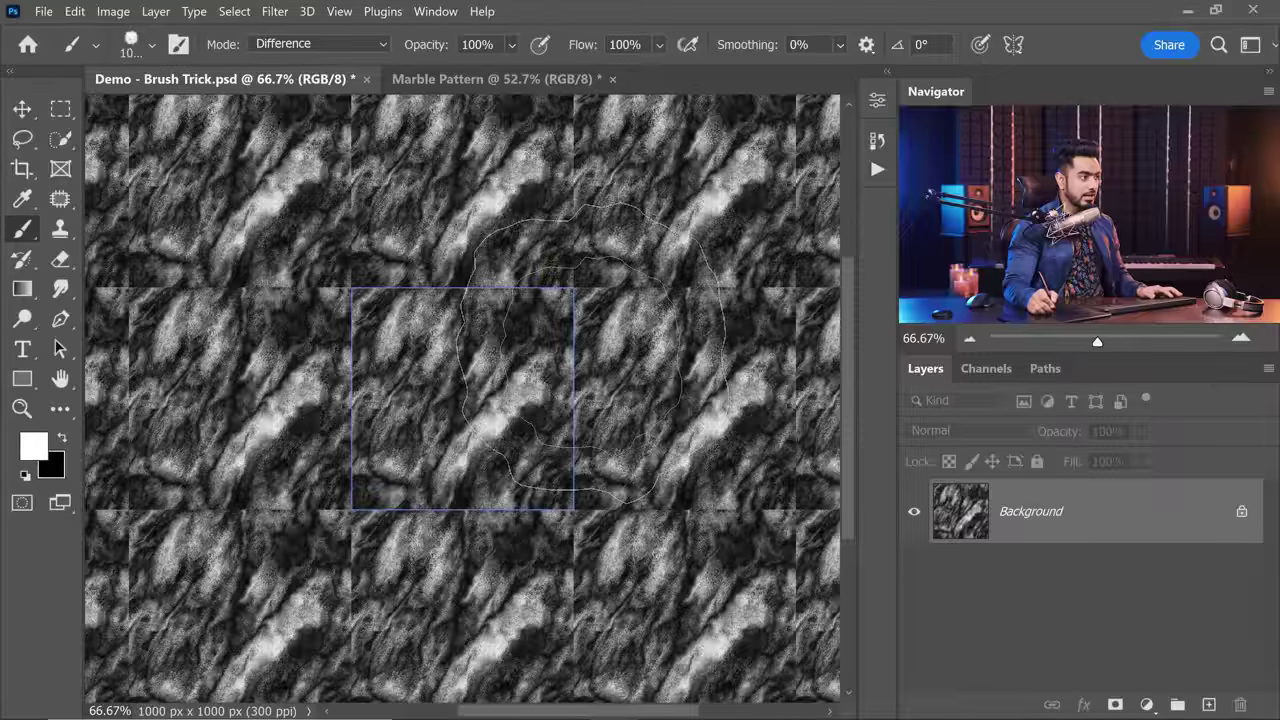
Step: Zoom around the repeating tiles, then switch to the Marble Pattern document
{"action": "scroll", "coordinate": [511, 393], "scroll_direction": "down", "scroll_amount": 5}
{"action": "scroll", "coordinate": [511, 393], "scroll_direction": "up", "scroll_amount": 5}
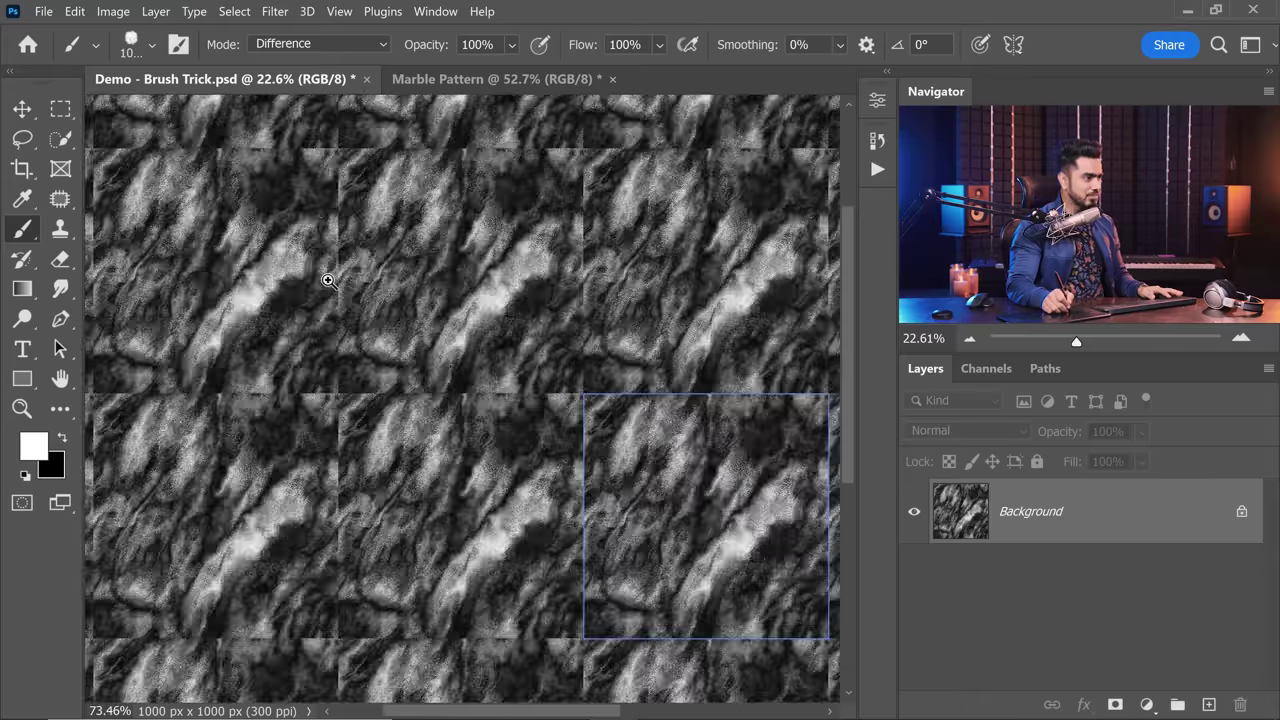
{"action": "scroll", "coordinate": [575, 390], "scroll_direction": "down", "scroll_amount": 2}
{"action": "left_click", "coordinate": [497, 79]}
{"action": "scroll", "coordinate": [508, 361], "scroll_direction": "down", "scroll_amount": 4}
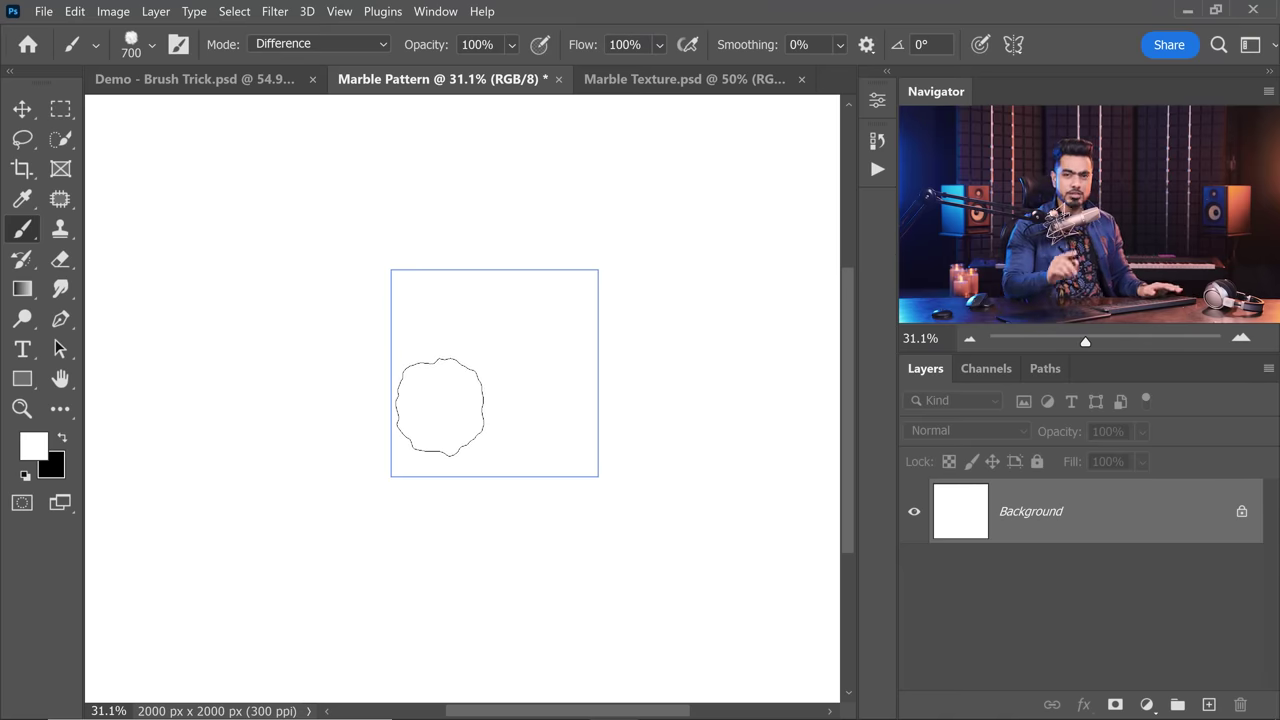
Step: Paint overlapping diagonal Difference strokes and large dabs across the repeating tile
{"action": "mouse_move", "coordinate": [452, 287]}
{"action": "left_mouse_down"}
{"action": "mouse_move", "coordinate": [356, 398]}
{"action": "mouse_move", "coordinate": [439, 347]}
{"action": "mouse_move", "coordinate": [472, 271]}
{"action": "mouse_move", "coordinate": [435, 370]}
{"action": "mouse_move", "coordinate": [483, 283]}
{"action": "mouse_move", "coordinate": [447, 408]}
{"action": "mouse_move", "coordinate": [548, 241]}
{"action": "mouse_move", "coordinate": [506, 403]}
{"action": "mouse_move", "coordinate": [580, 205]}
{"action": "left_mouse_up"}
{"action": "mouse_move", "coordinate": [435, 330]}
{"action": "left_mouse_down"}
{"action": "mouse_move", "coordinate": [410, 300]}
{"action": "mouse_move", "coordinate": [470, 410]}
{"action": "mouse_move", "coordinate": [477, 460]}
{"action": "mouse_move", "coordinate": [520, 400]}
{"action": "mouse_move", "coordinate": [515, 550]}
{"action": "left_mouse_up"}
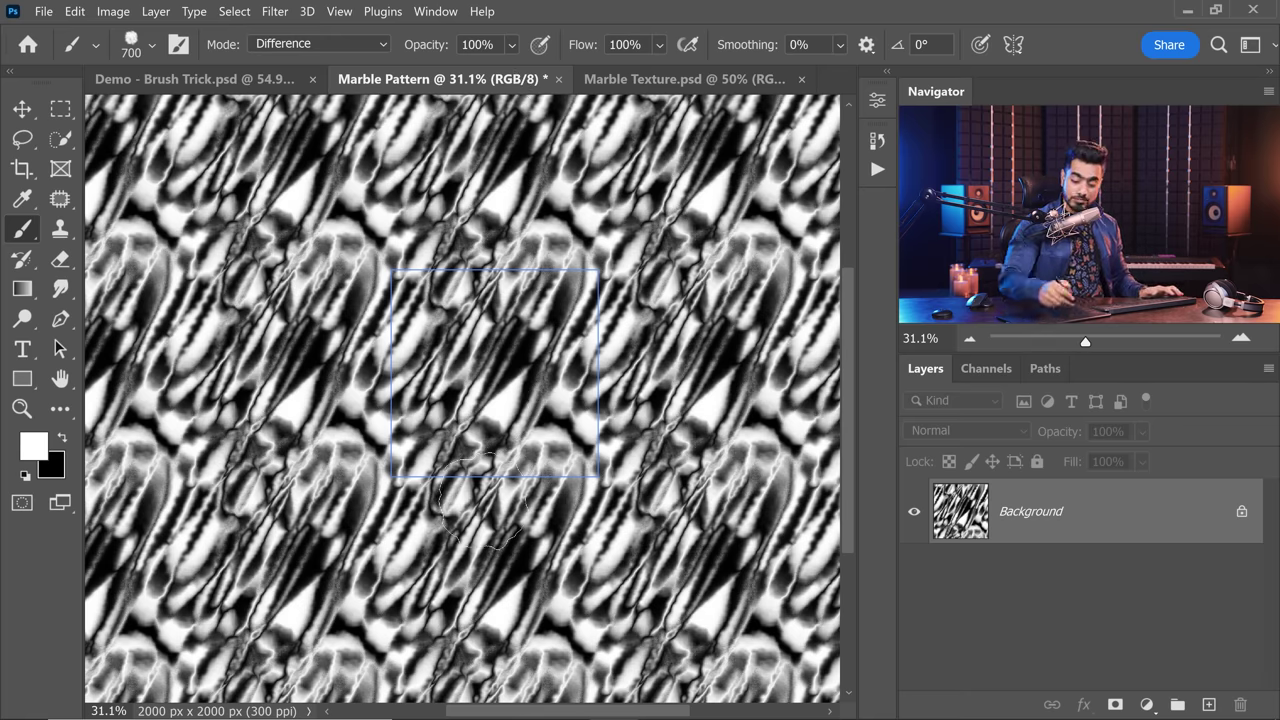
{"action": "left_click_drag", "start_coordinate": [540, 270], "coordinate": [445, 285]}
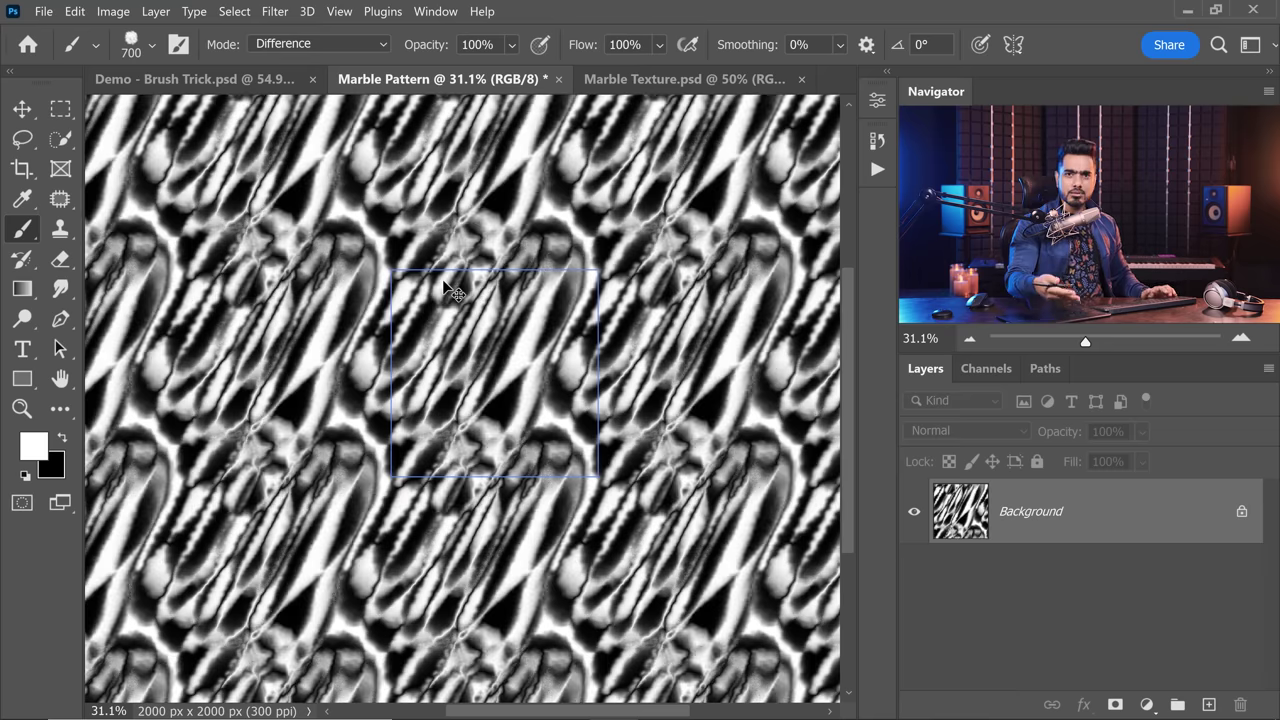
{"action": "left_click", "coordinate": [456, 288]}
{"action": "left_click", "coordinate": [551, 251]}
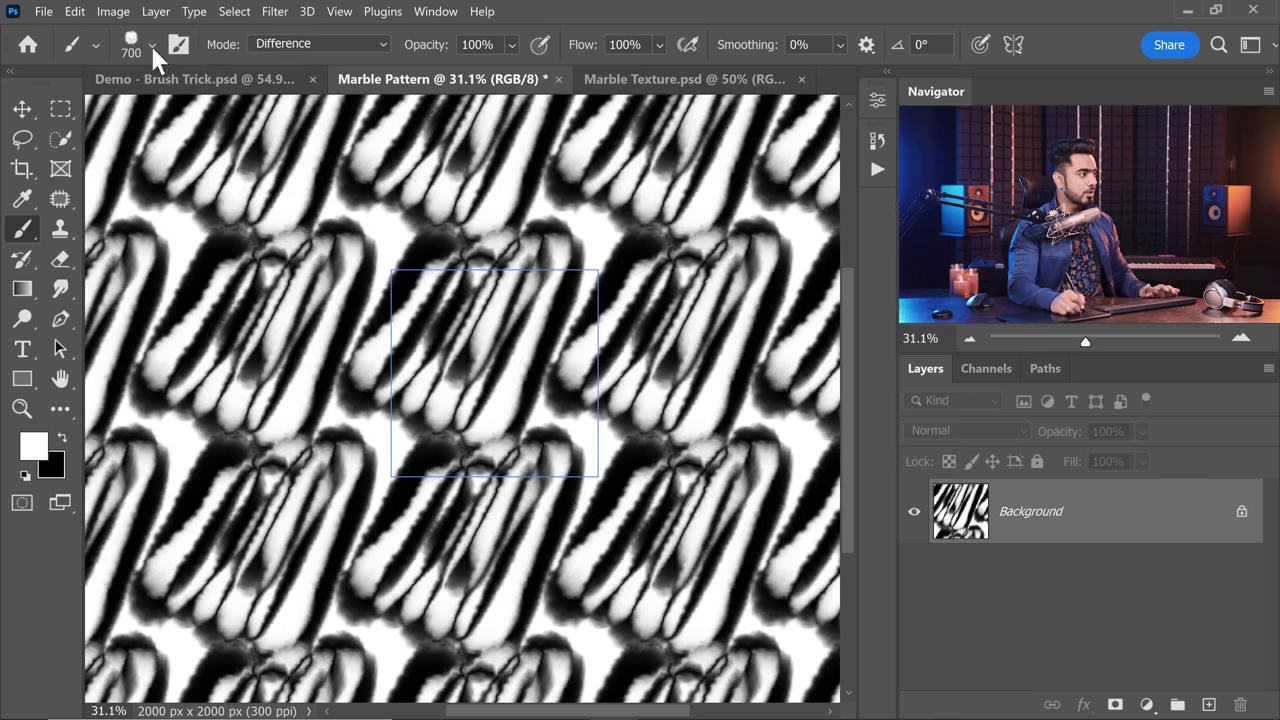
Step: Undo the strokes back to a blank white tile after checking the brush presets
{"action": "left_click", "coordinate": [152, 44]}
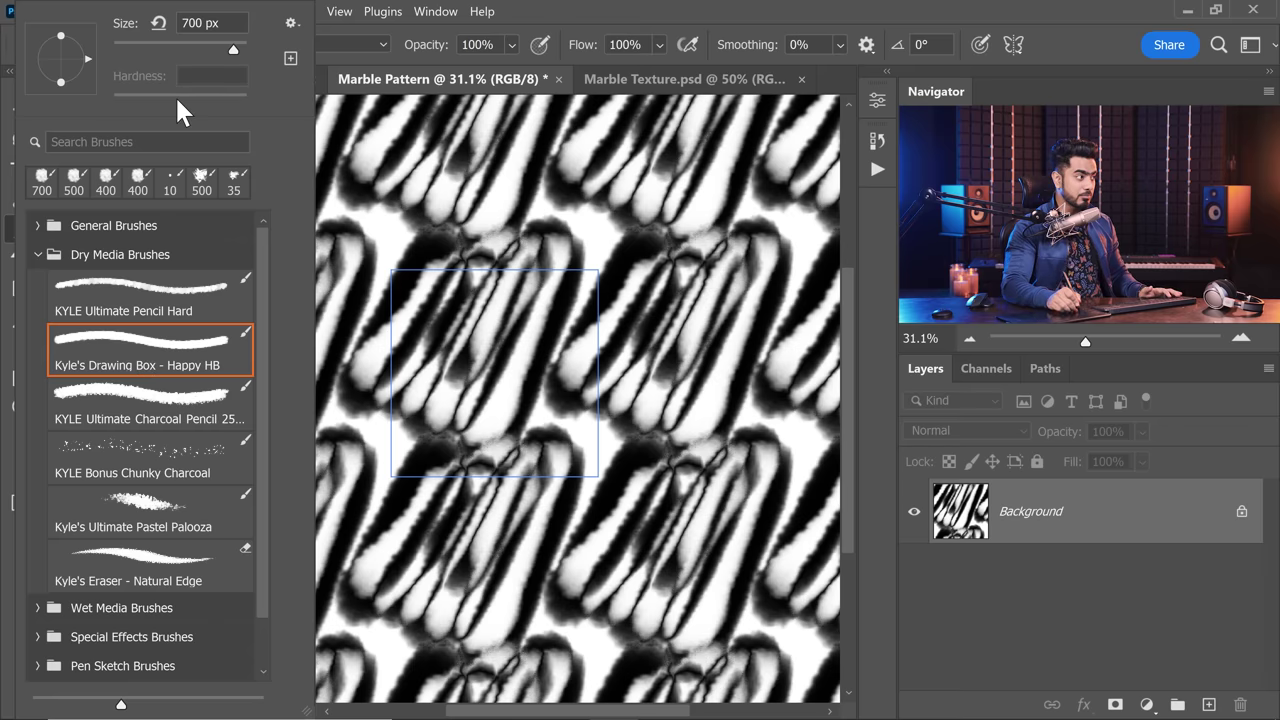
{"action": "left_click", "coordinate": [579, 20]}
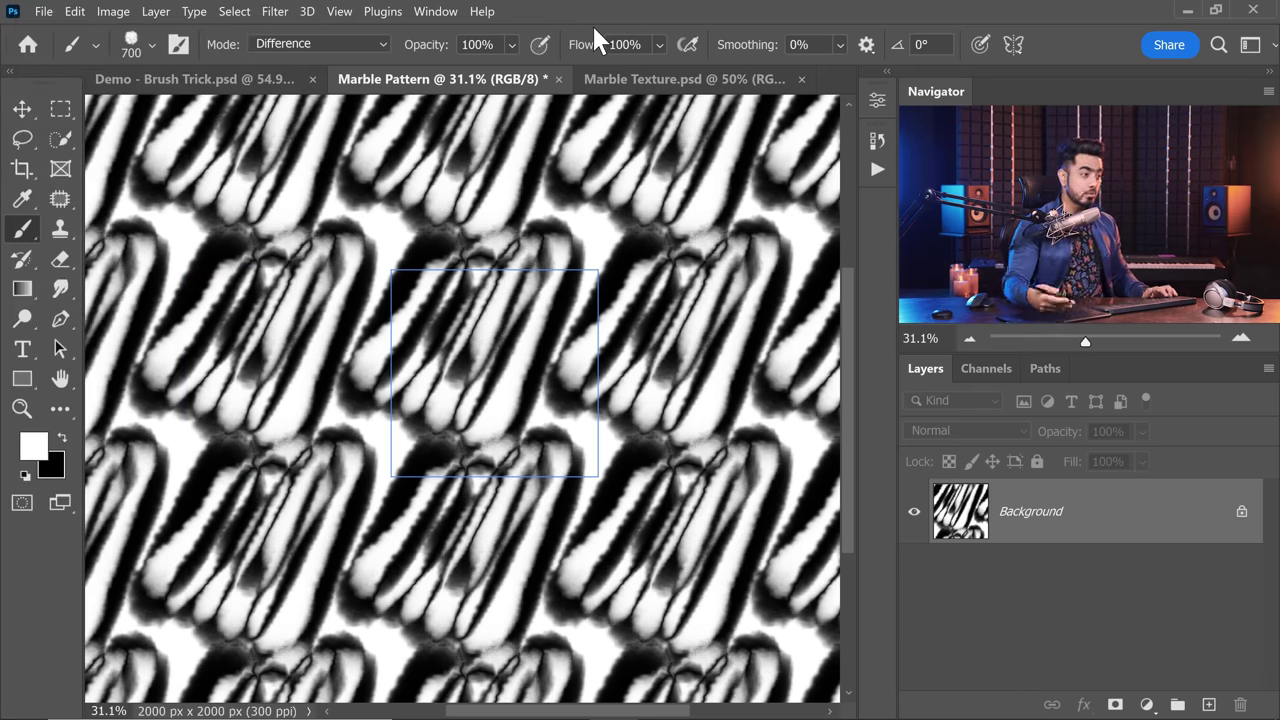
{"action": "key", "text": "ctrl+z"}
{"action": "key", "text": "ctrl+z"}
{"action": "key", "text": "ctrl+z"}
{"action": "key", "text": "ctrl+z"}
{"action": "key", "text": "ctrl+z"}
{"action": "key", "text": "ctrl+z"}
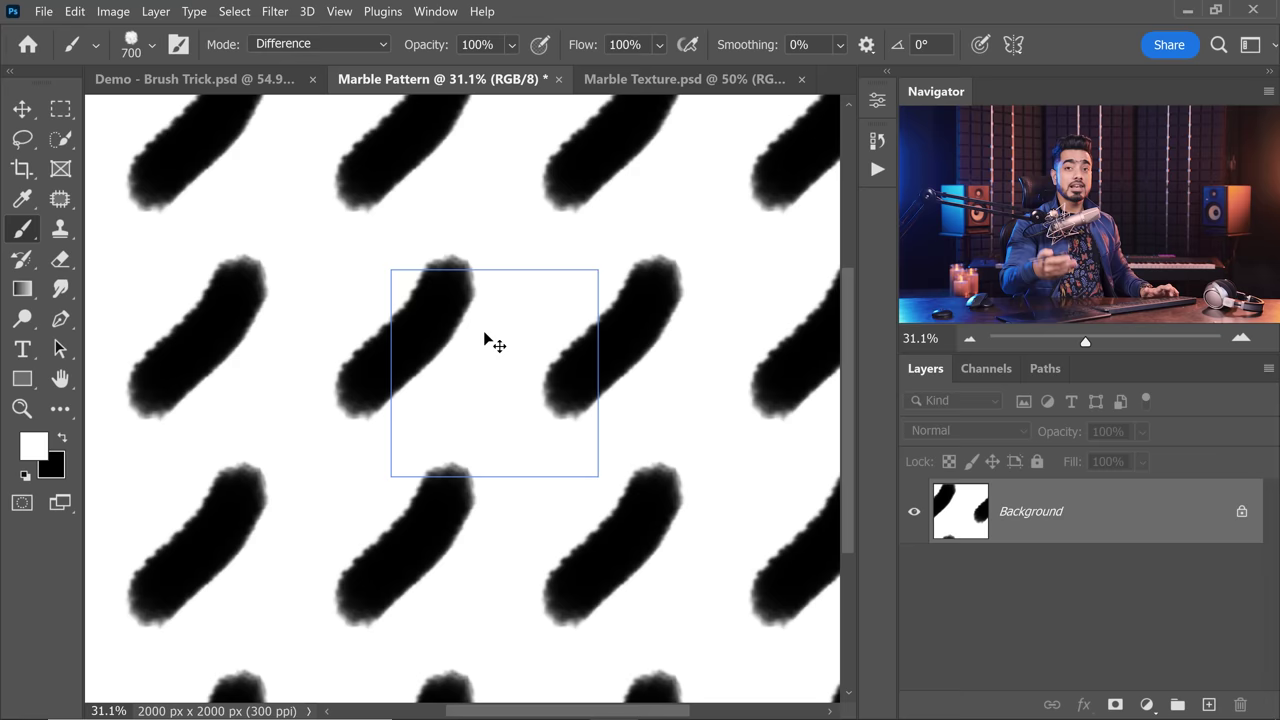
{"action": "key", "text": "ctrl+z"}
Step: Repaint softer grey Difference strokes into a repeating marble texture, panning to inspect it
{"action": "left_click_drag", "start_coordinate": [405, 290], "coordinate": [438, 250]}
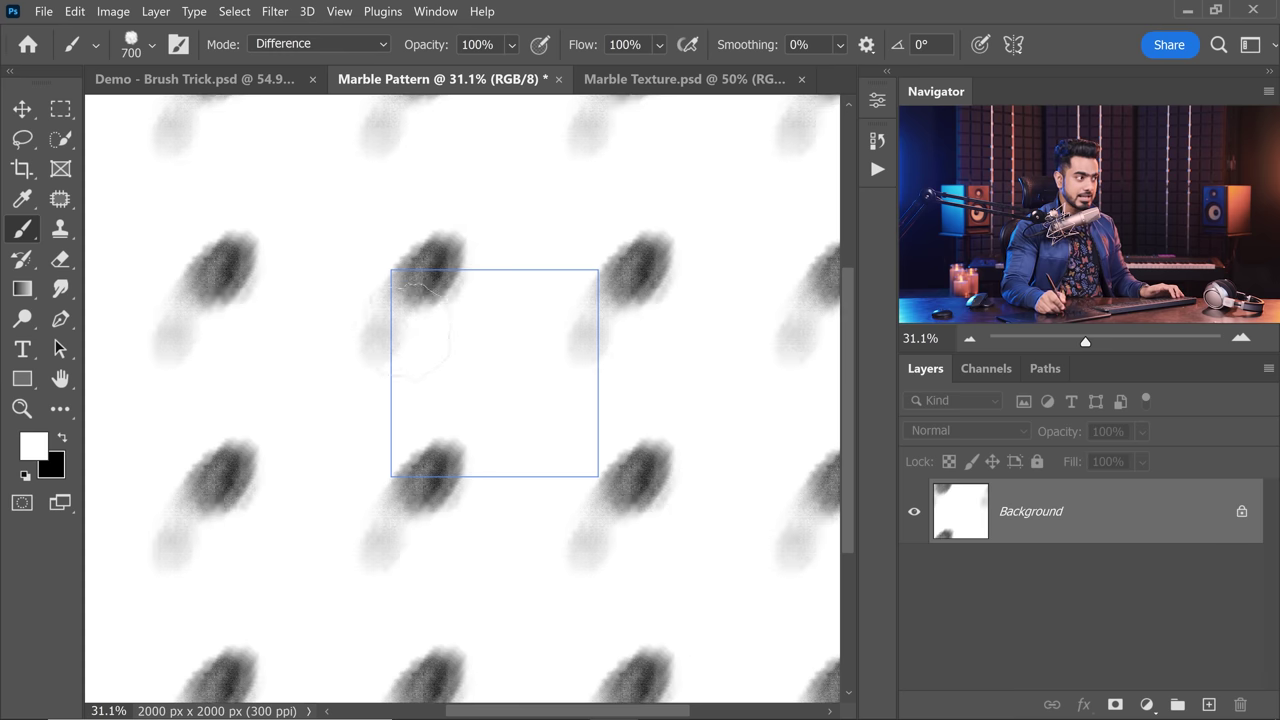
{"action": "mouse_move", "coordinate": [415, 328]}
{"action": "left_mouse_down"}
{"action": "mouse_move", "coordinate": [465, 290]}
{"action": "mouse_move", "coordinate": [500, 295]}
{"action": "mouse_move", "coordinate": [545, 252]}
{"action": "mouse_move", "coordinate": [535, 285]}
{"action": "mouse_move", "coordinate": [555, 280]}
{"action": "mouse_move", "coordinate": [545, 277]}
{"action": "mouse_move", "coordinate": [667, 190]}
{"action": "mouse_move", "coordinate": [660, 250]}
{"action": "mouse_move", "coordinate": [612, 305]}
{"action": "mouse_move", "coordinate": [433, 340]}
{"action": "mouse_move", "coordinate": [362, 417]}
{"action": "mouse_move", "coordinate": [389, 388]}
{"action": "mouse_move", "coordinate": [410, 423]}
{"action": "mouse_move", "coordinate": [475, 355]}
{"action": "mouse_move", "coordinate": [520, 342]}
{"action": "mouse_move", "coordinate": [493, 395]}
{"action": "mouse_move", "coordinate": [580, 335]}
{"action": "mouse_move", "coordinate": [465, 330]}
{"action": "mouse_move", "coordinate": [522, 396]}
{"action": "mouse_move", "coordinate": [415, 412]}
{"action": "mouse_move", "coordinate": [433, 362]}
{"action": "mouse_move", "coordinate": [449, 370]}
{"action": "mouse_move", "coordinate": [431, 453]}
{"action": "mouse_move", "coordinate": [449, 496]}
{"action": "mouse_move", "coordinate": [577, 342]}
{"action": "mouse_move", "coordinate": [459, 522]}
{"action": "mouse_move", "coordinate": [603, 387]}
{"action": "mouse_move", "coordinate": [603, 438]}
{"action": "mouse_move", "coordinate": [594, 340]}
{"action": "mouse_move", "coordinate": [492, 506]}
{"action": "mouse_move", "coordinate": [551, 435]}
{"action": "mouse_move", "coordinate": [587, 420]}
{"action": "mouse_move", "coordinate": [582, 455]}
{"action": "mouse_move", "coordinate": [613, 437]}
{"action": "mouse_move", "coordinate": [358, 330]}
{"action": "mouse_move", "coordinate": [456, 295]}
{"action": "mouse_move", "coordinate": [574, 505]}
{"action": "left_mouse_up"}
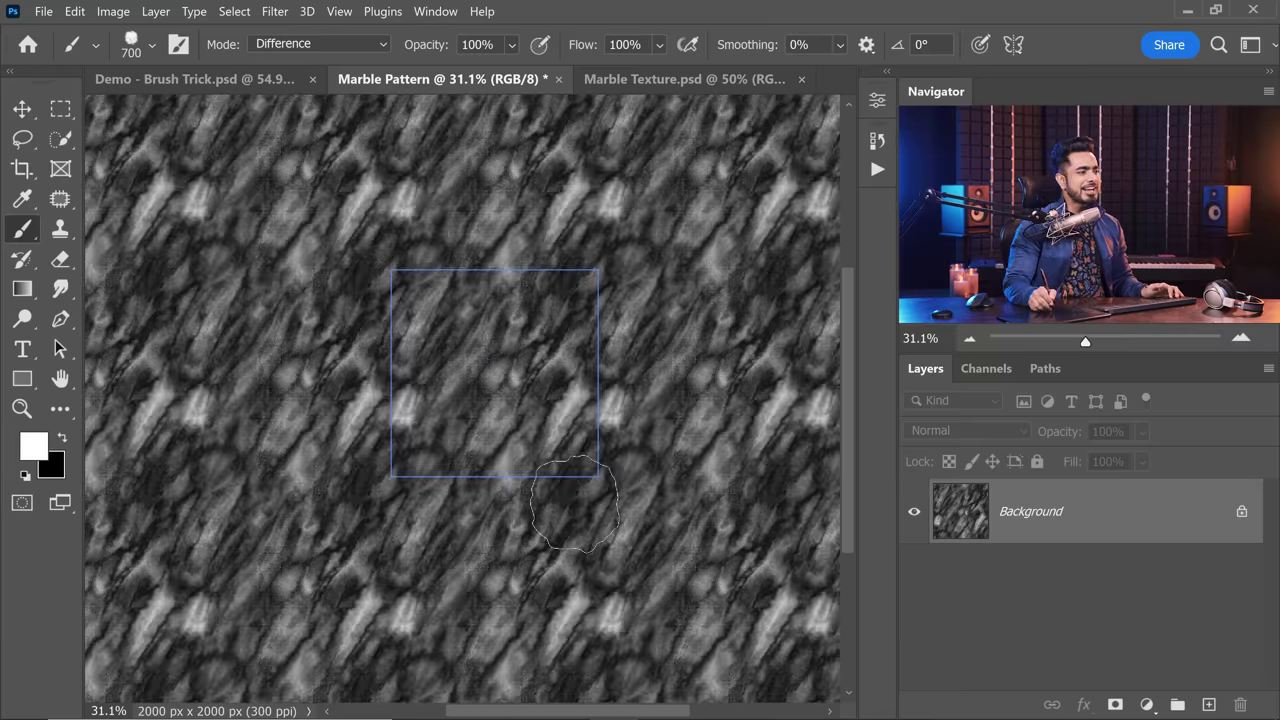
{"action": "left_click_drag", "start_coordinate": [688, 432], "coordinate": [594, 547]}
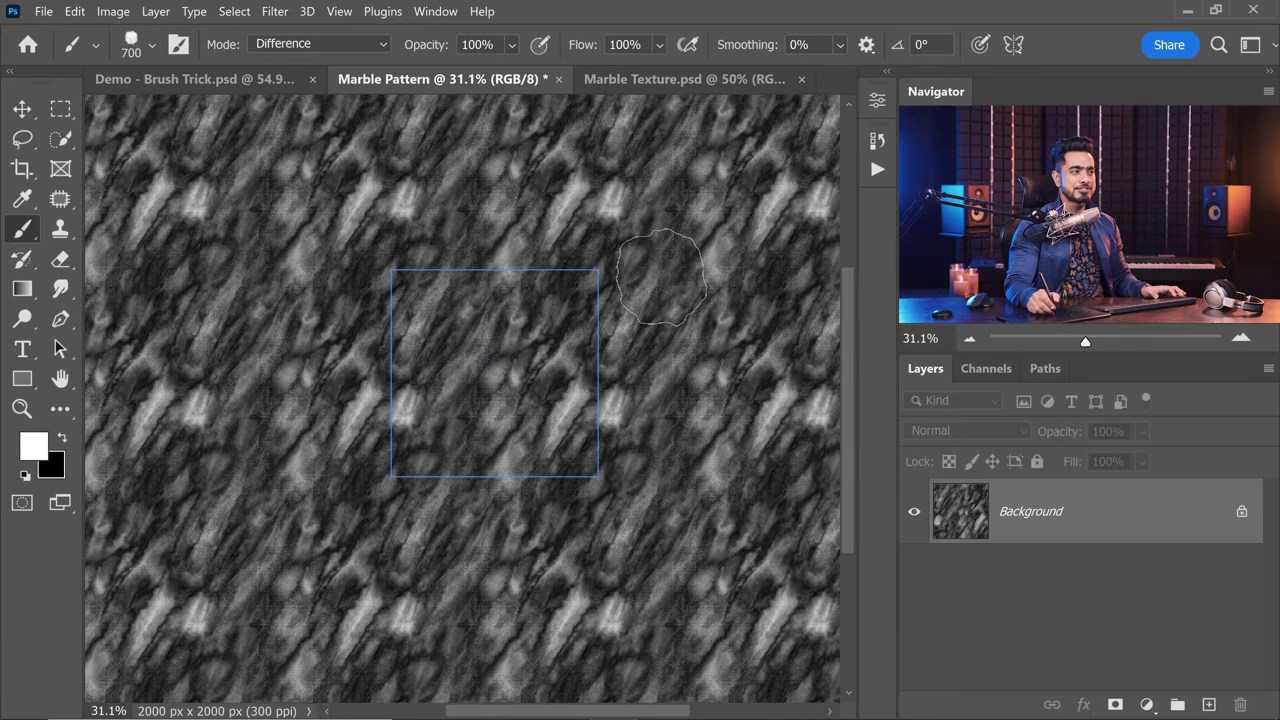
{"action": "left_click_drag", "start_coordinate": [762, 358], "coordinate": [573, 489]}
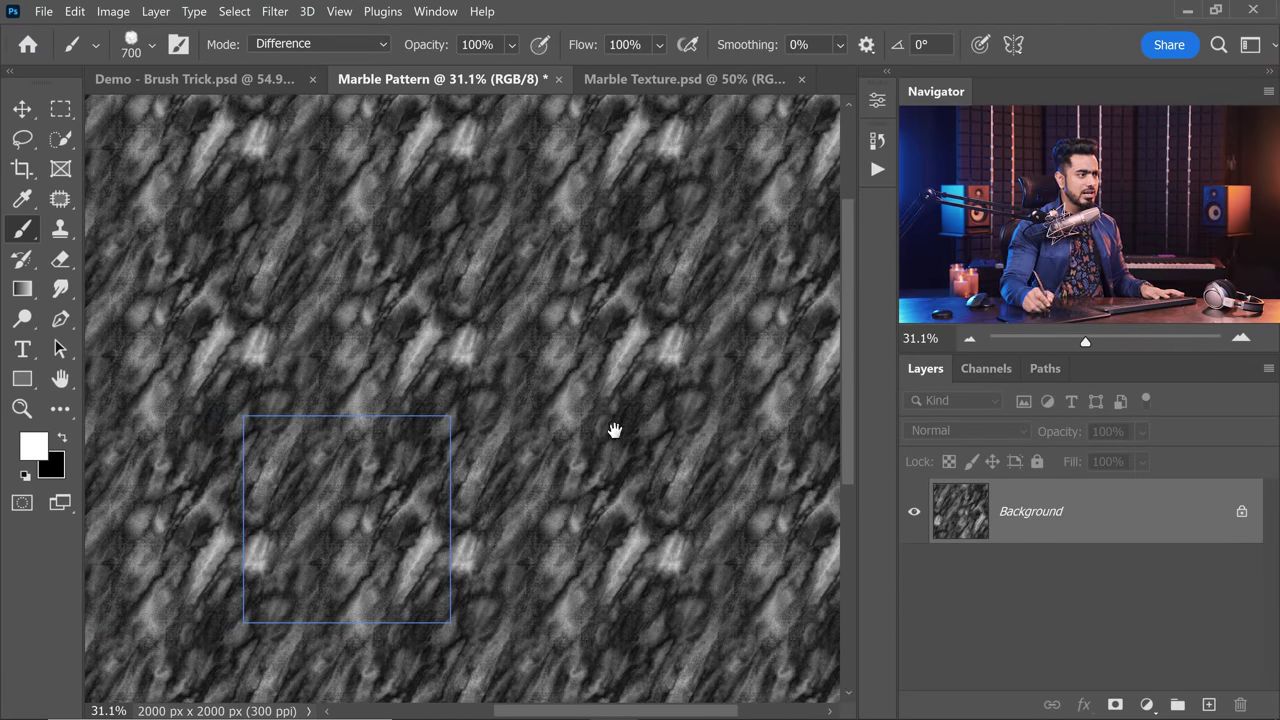
{"action": "left_click_drag", "start_coordinate": [614, 430], "coordinate": [544, 432]}
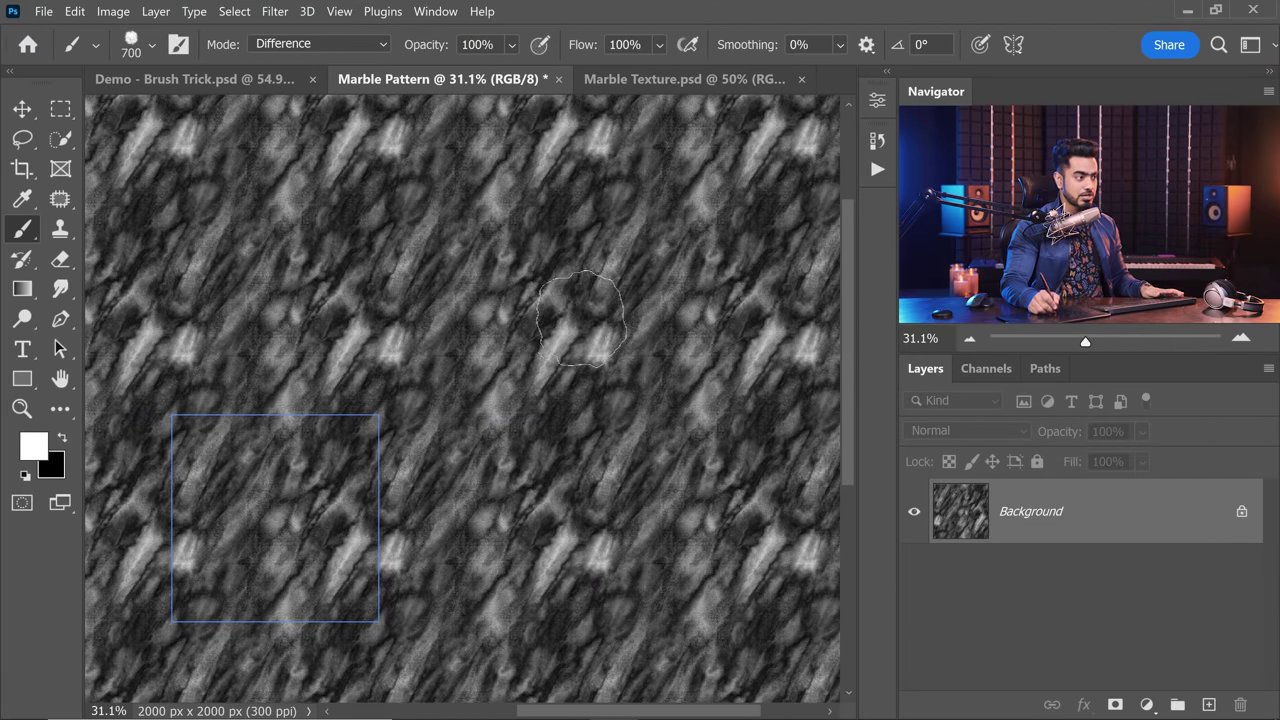
{"action": "left_click_drag", "start_coordinate": [366, 397], "coordinate": [495, 323]}
Step: Switch to the Marble Texture document and select the entire tile
{"action": "left_click", "coordinate": [653, 77]}
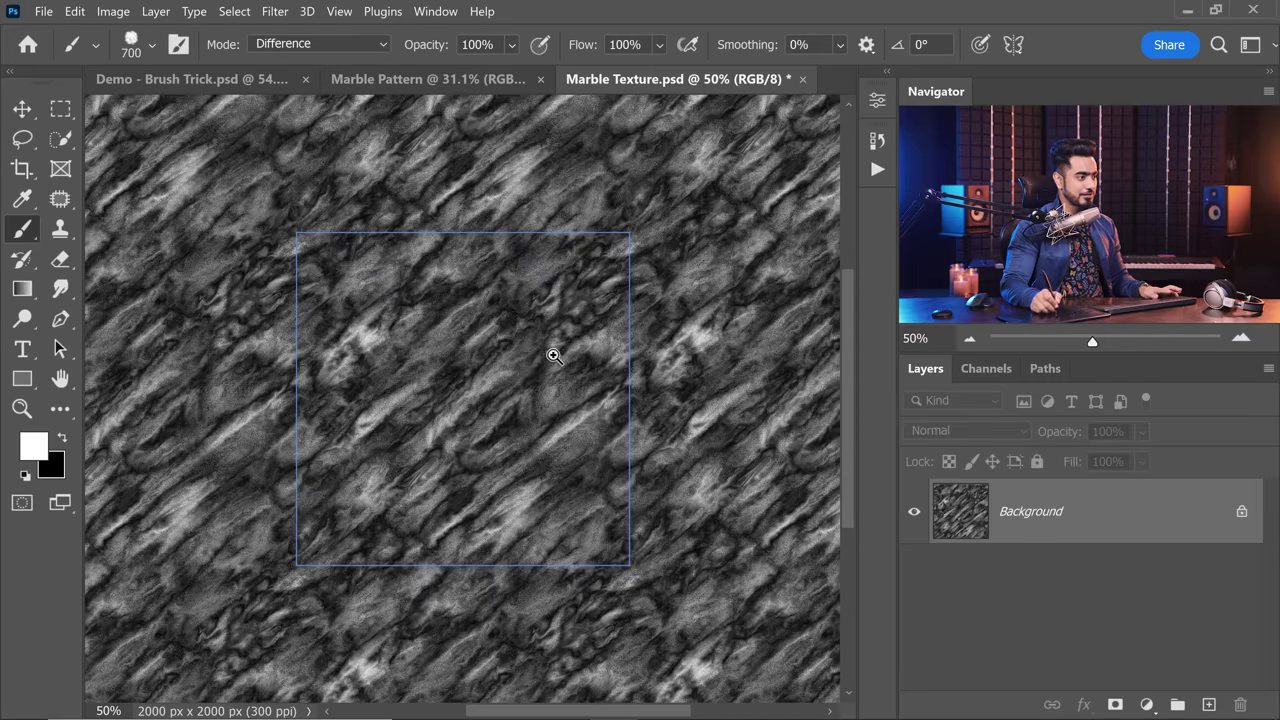
{"action": "scroll", "coordinate": [553, 356], "scroll_direction": "down", "scroll_amount": 3}
{"action": "scroll", "coordinate": [551, 349], "scroll_direction": "up", "scroll_amount": 1}
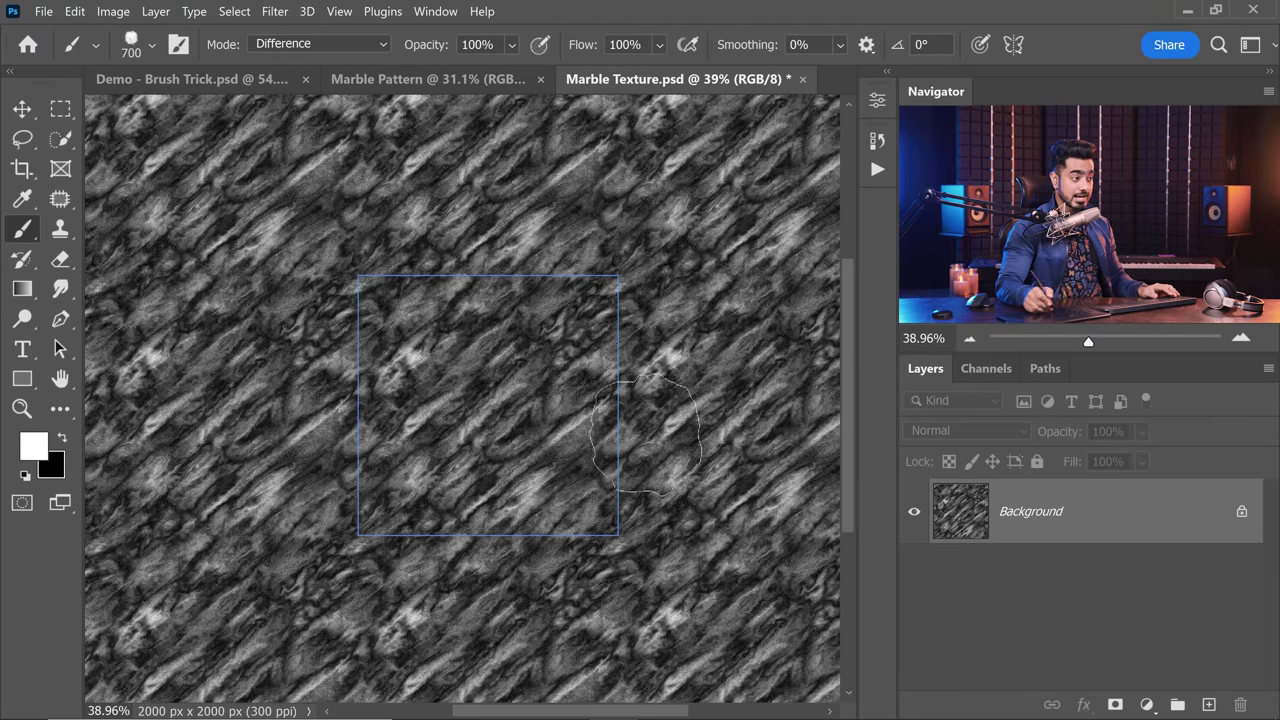
{"action": "key", "text": "ctrl+a"}
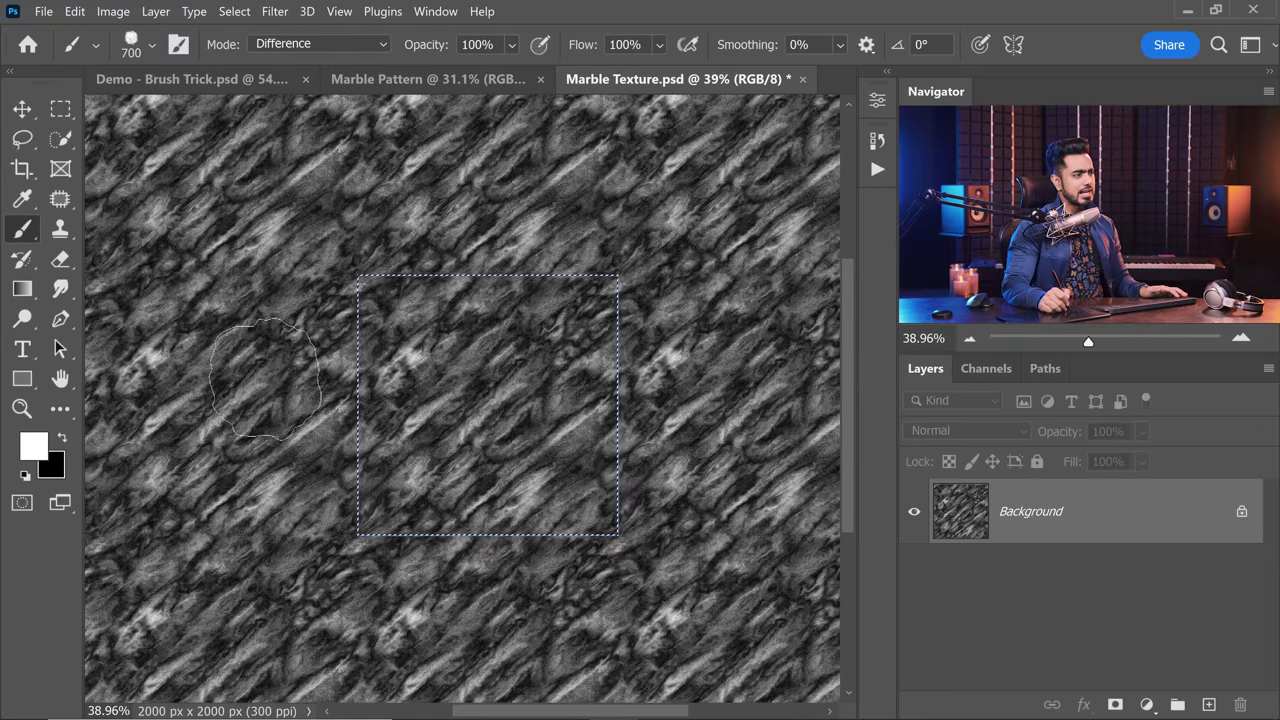
Step: Turn off Pattern Preview and choose Edit > Define Pattern for the tile
{"action": "left_click", "coordinate": [340, 12]}
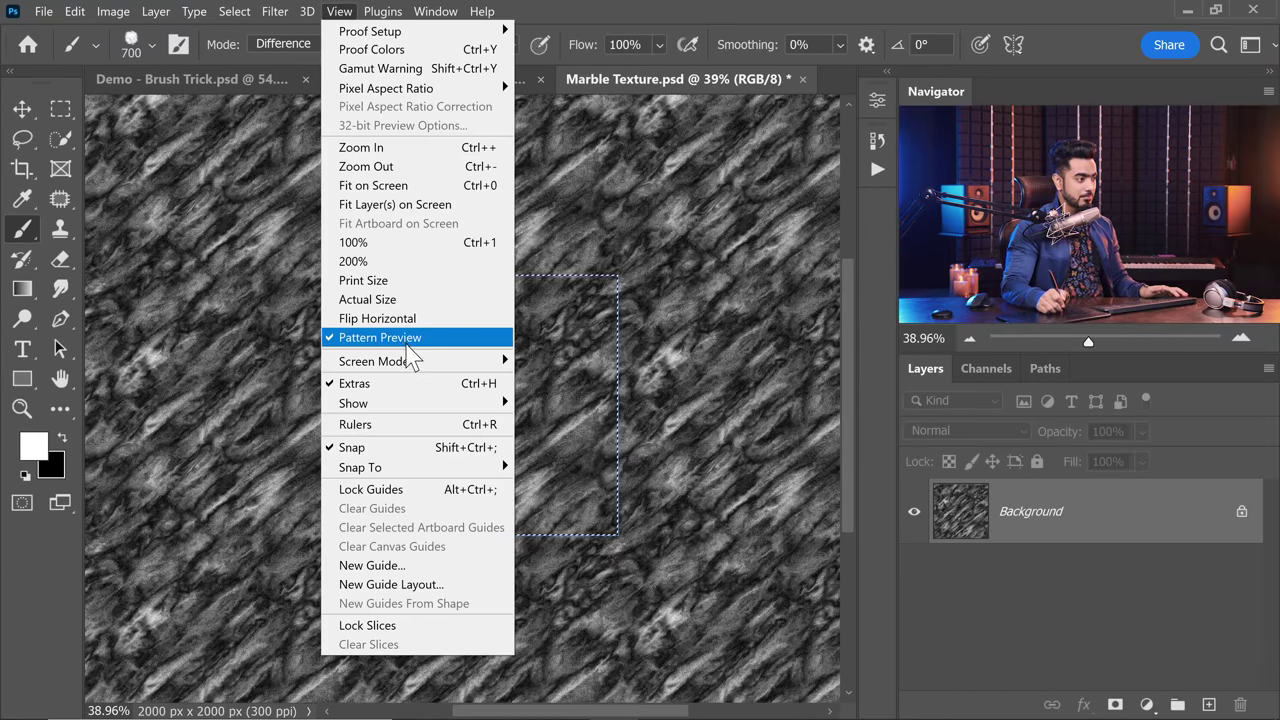
{"action": "left_click", "coordinate": [406, 341]}
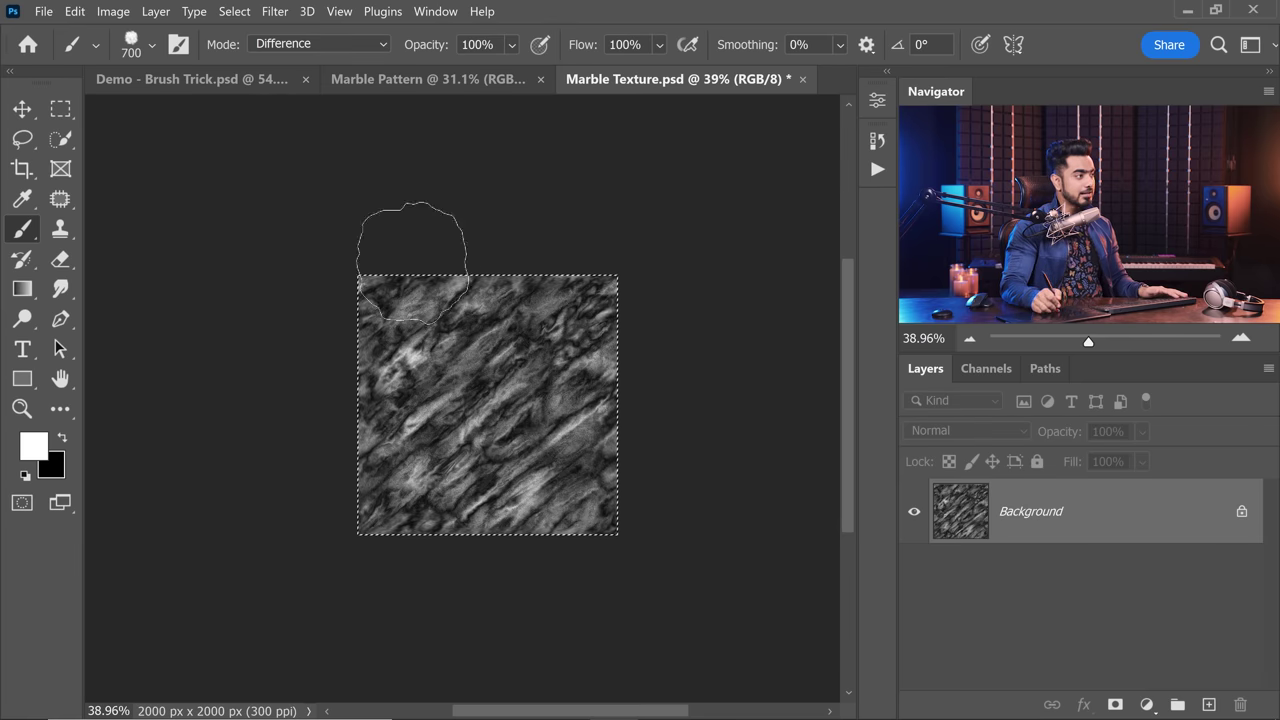
{"action": "left_click", "coordinate": [75, 12]}
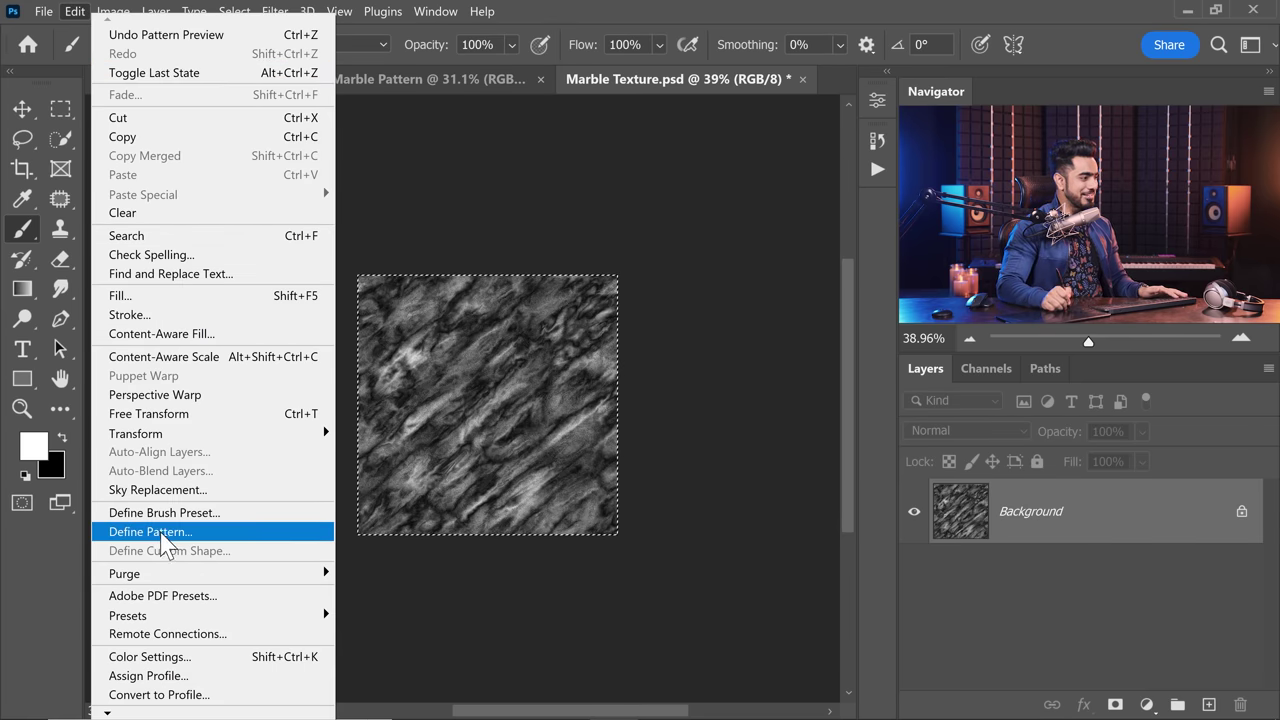
{"action": "left_click", "coordinate": [161, 532]}
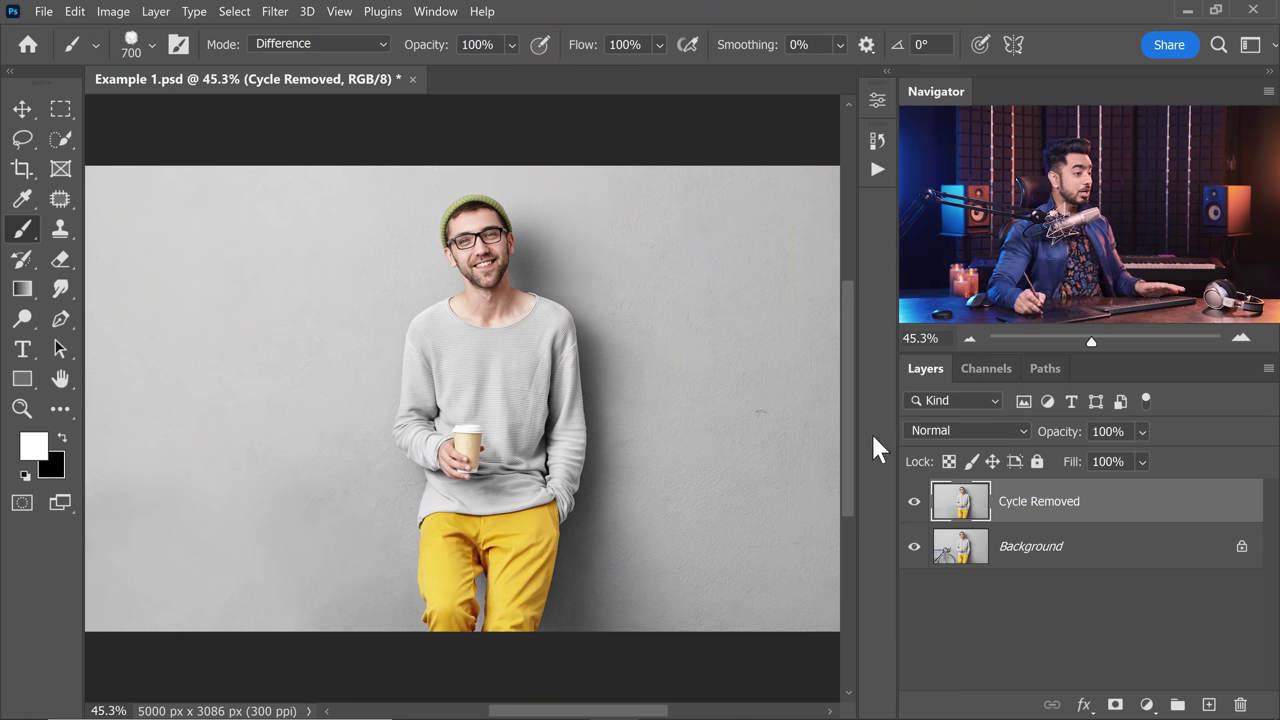
Step: Toggle the Cycle Removed layer off and on to compare with the bicycle, then fit the photo on screen
{"action": "left_click", "coordinate": [914, 501]}
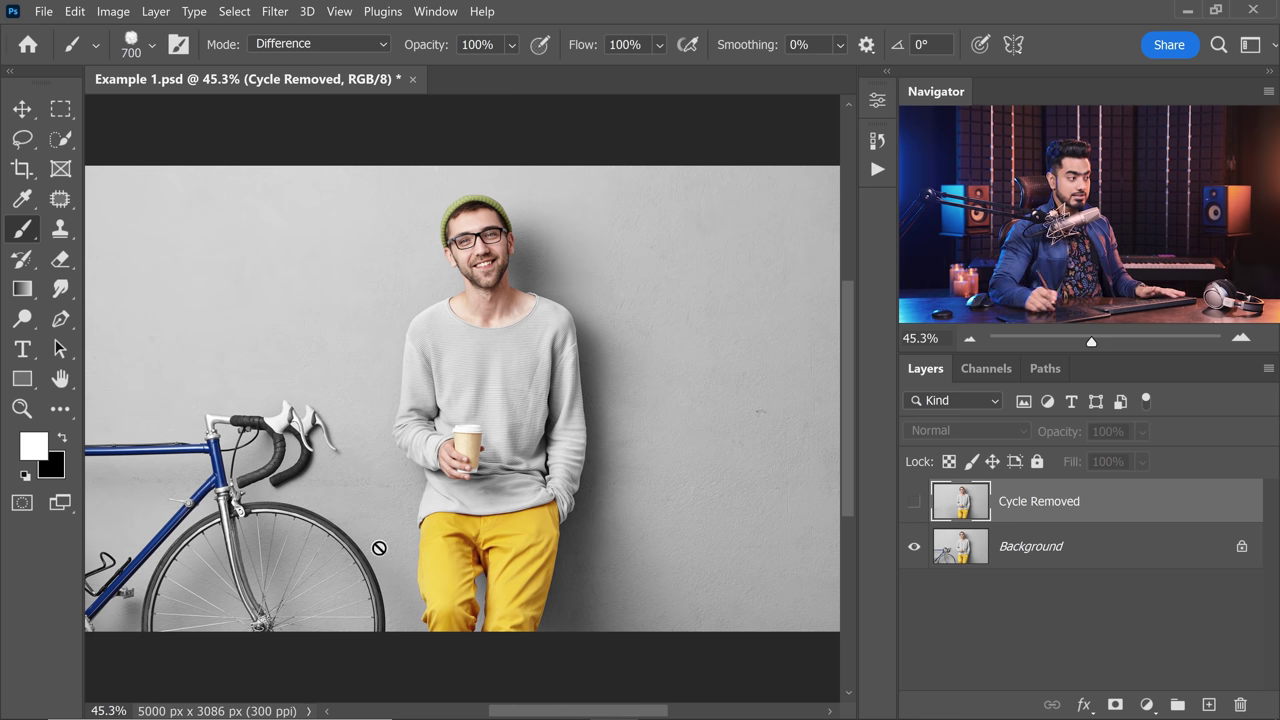
{"action": "left_click", "coordinate": [914, 501]}
{"action": "left_click_drag", "start_coordinate": [285, 512], "coordinate": [403, 433]}
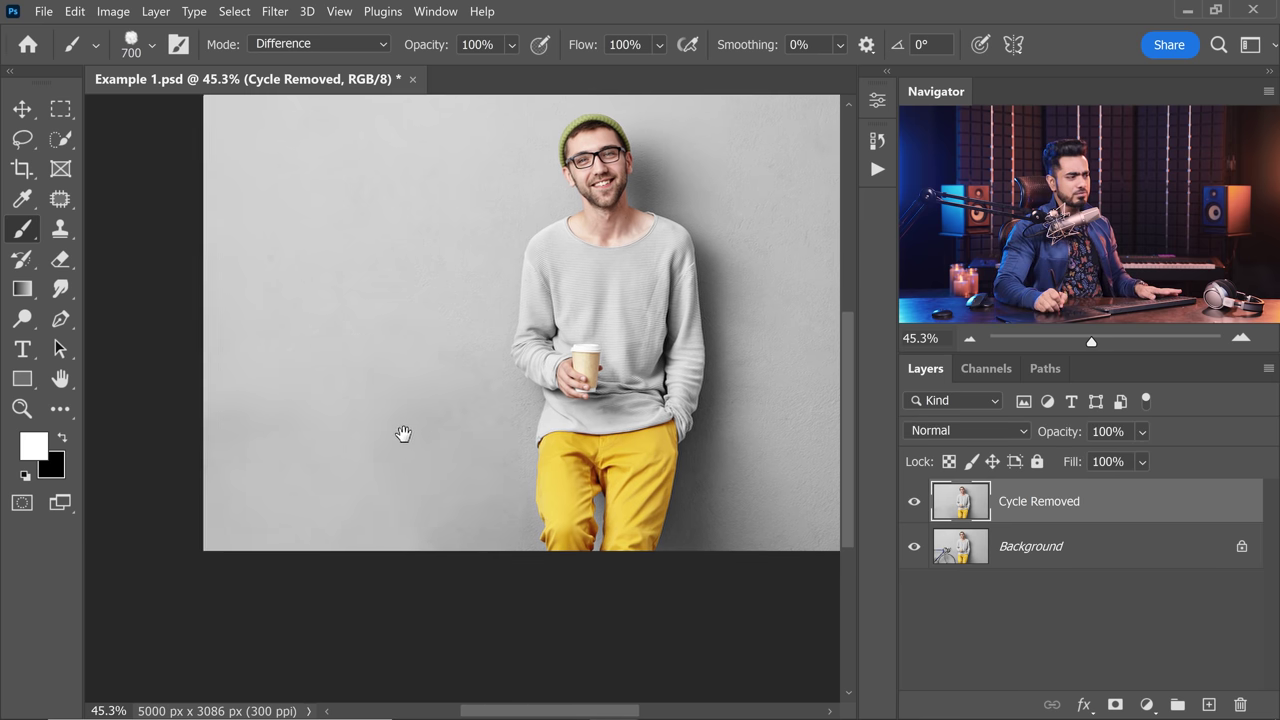
{"action": "scroll", "coordinate": [403, 433], "scroll_direction": "up", "scroll_amount": 3}
{"action": "key", "text": "ctrl+0"}
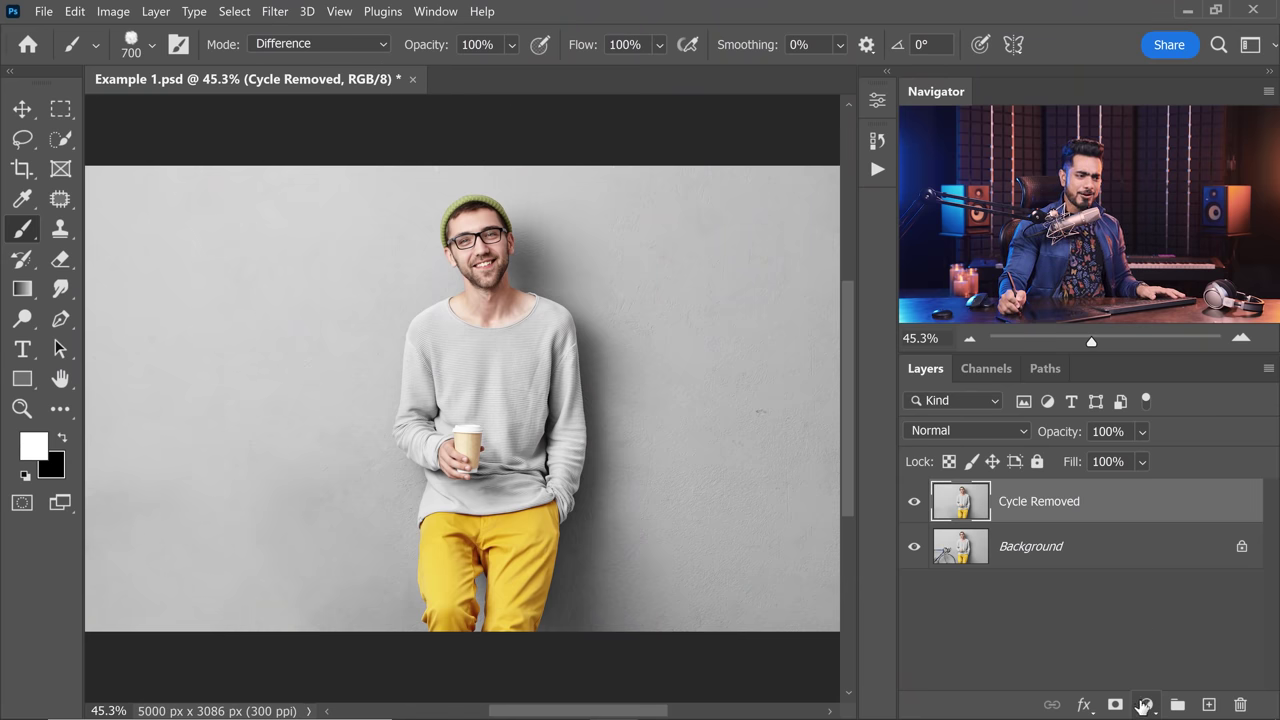
Step: Add a Pattern Fill layer and choose the grey rock pattern
{"action": "left_click", "coordinate": [1145, 705]}
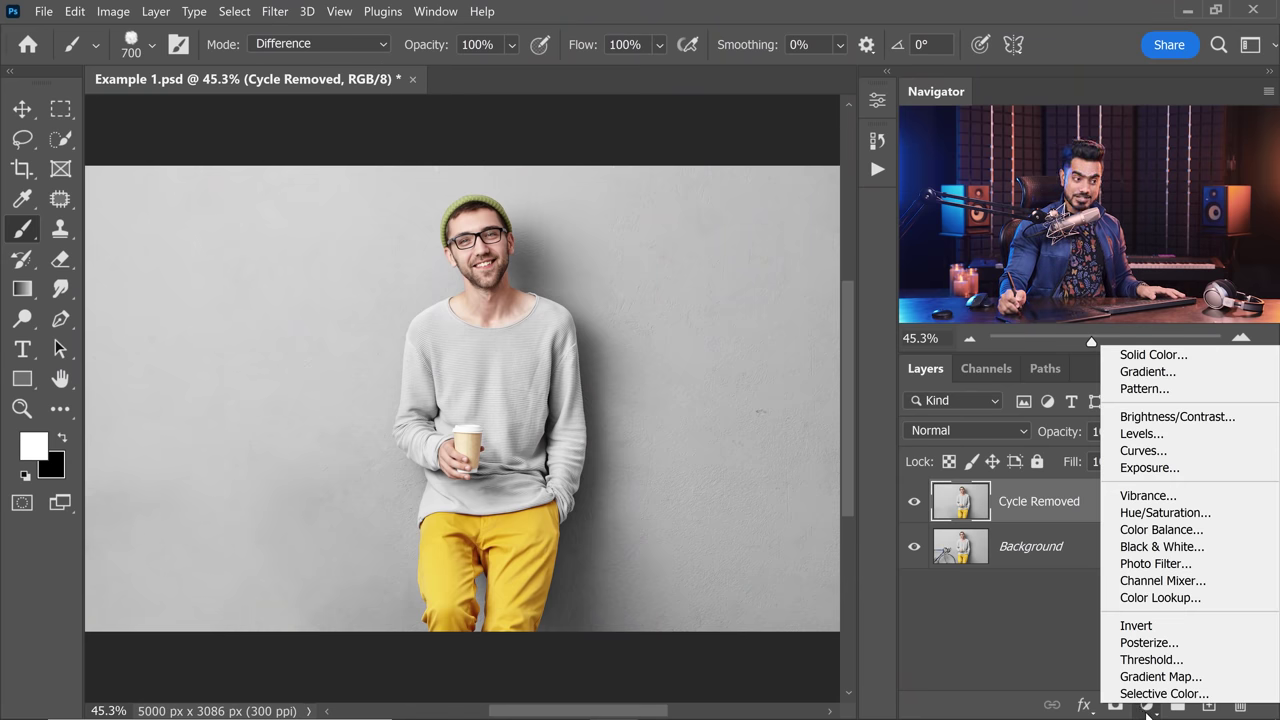
{"action": "left_click", "coordinate": [1144, 388]}
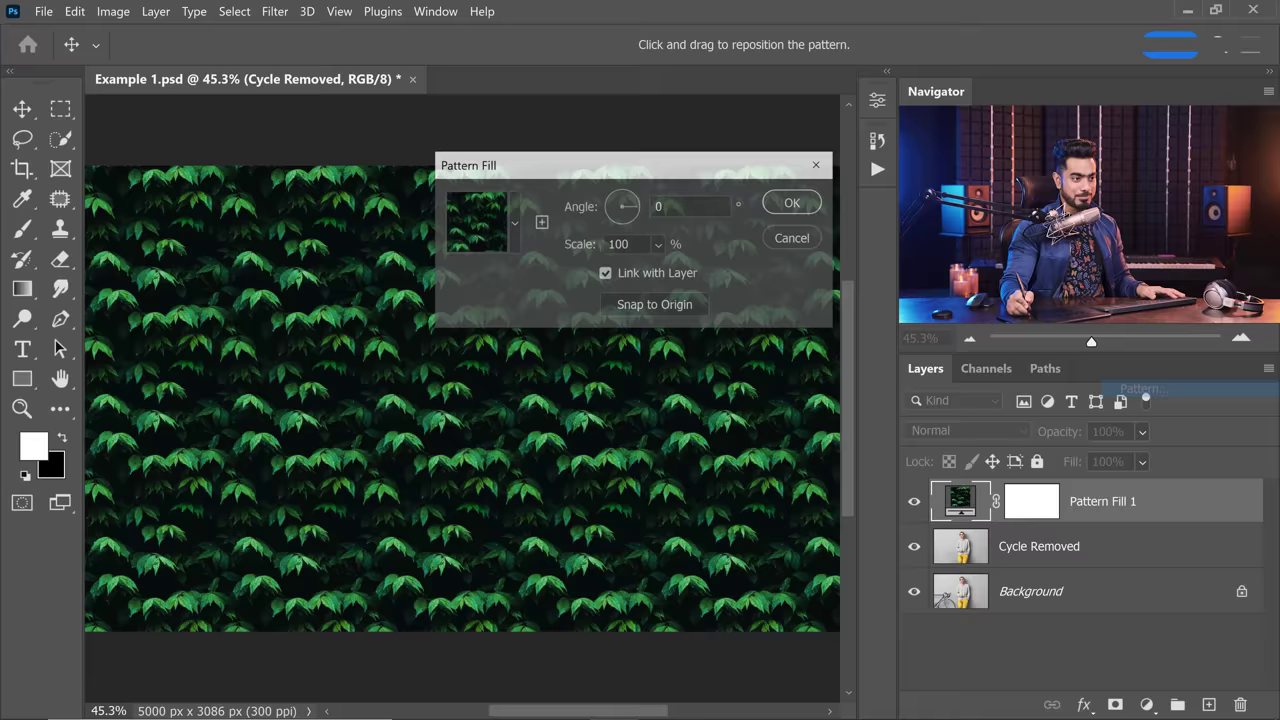
{"action": "left_click", "coordinate": [513, 224]}
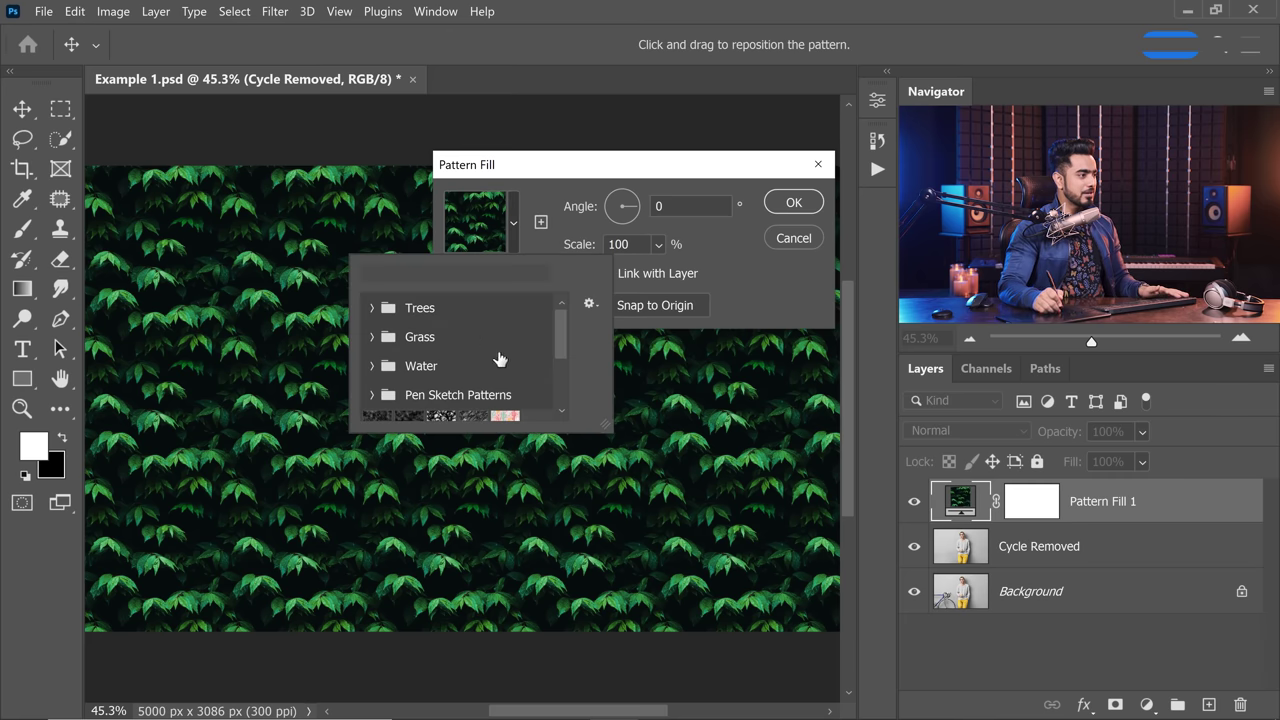
{"action": "left_click_drag", "start_coordinate": [562, 337], "coordinate": [566, 395]}
{"action": "left_click", "coordinate": [412, 410]}
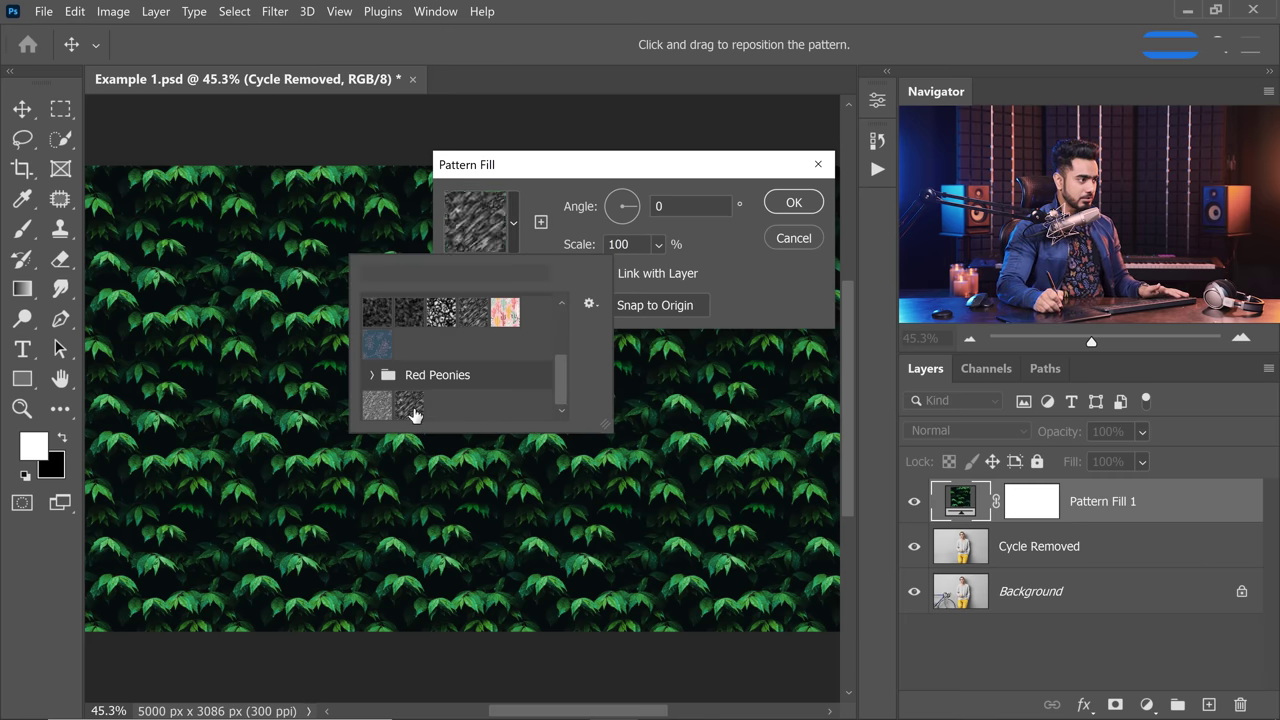
{"action": "left_click", "coordinate": [553, 190]}
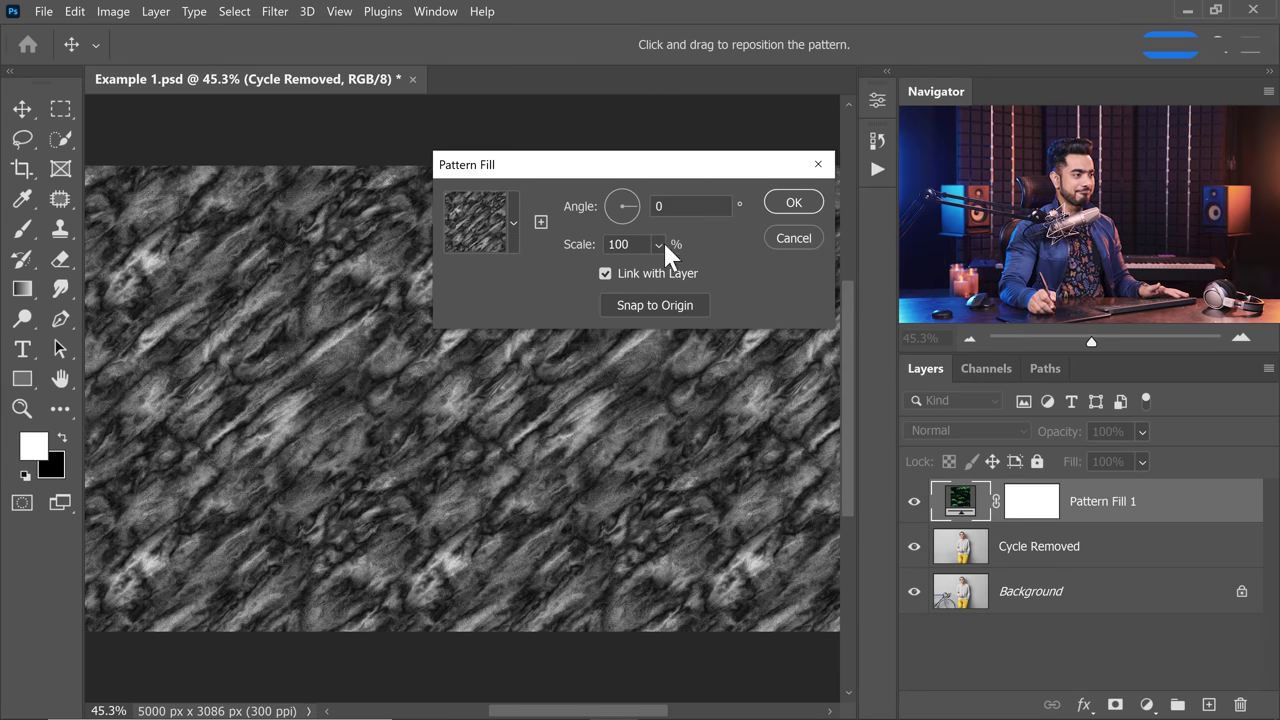
Step: Scale the rock pattern to 68%, reposition it on the canvas, and confirm
{"action": "left_click_drag", "start_coordinate": [670, 178], "coordinate": [904, 252]}
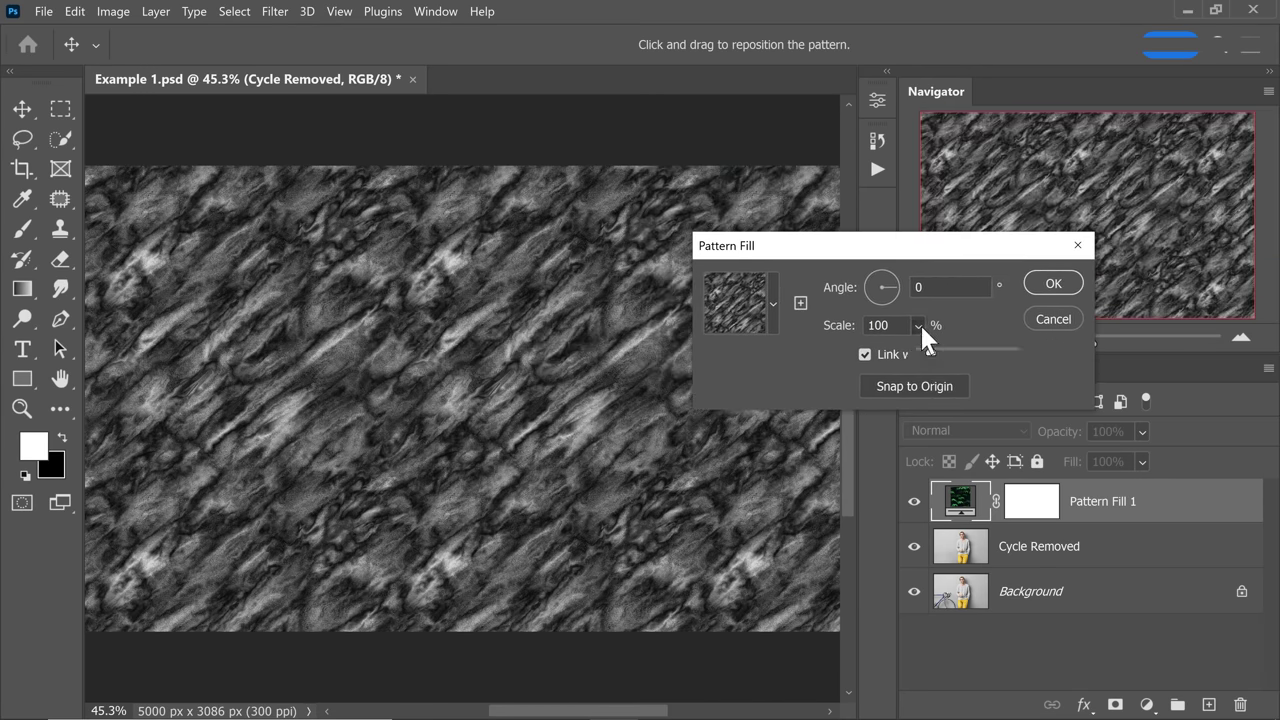
{"action": "left_click_drag", "start_coordinate": [924, 352], "coordinate": [921, 349]}
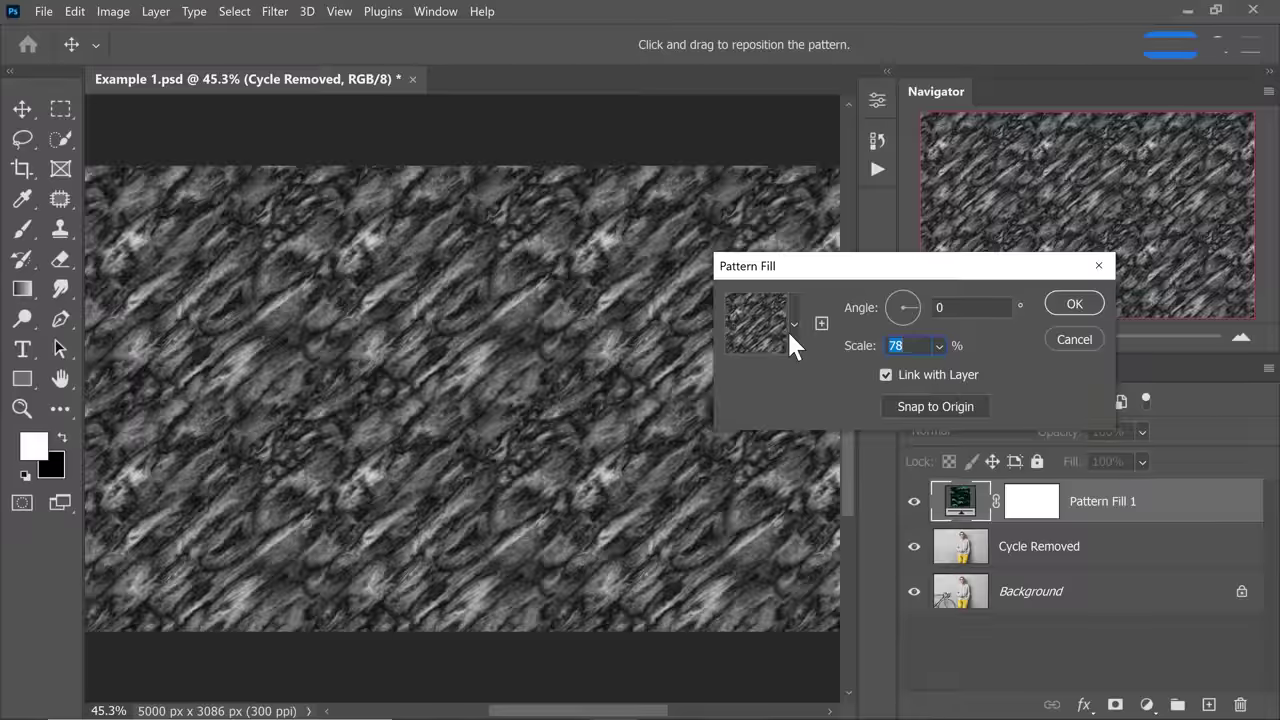
{"action": "type", "text": "68"}
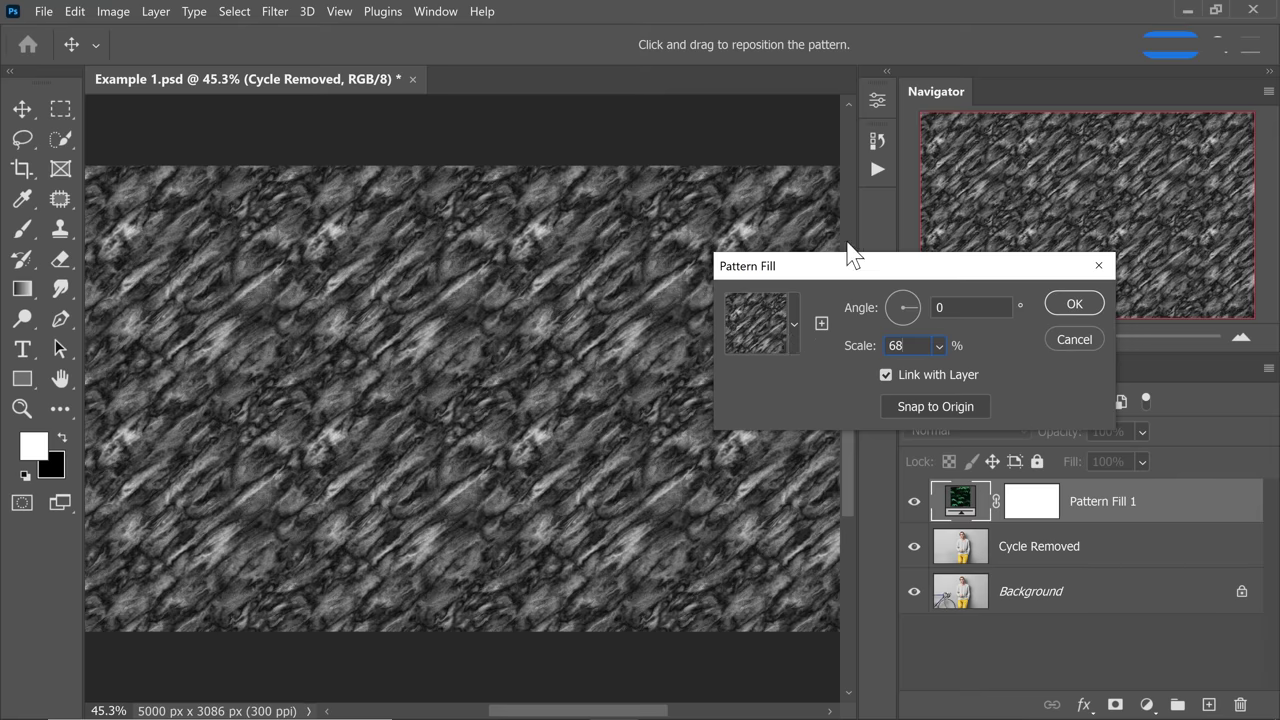
{"action": "left_click_drag", "start_coordinate": [800, 272], "coordinate": [930, 239]}
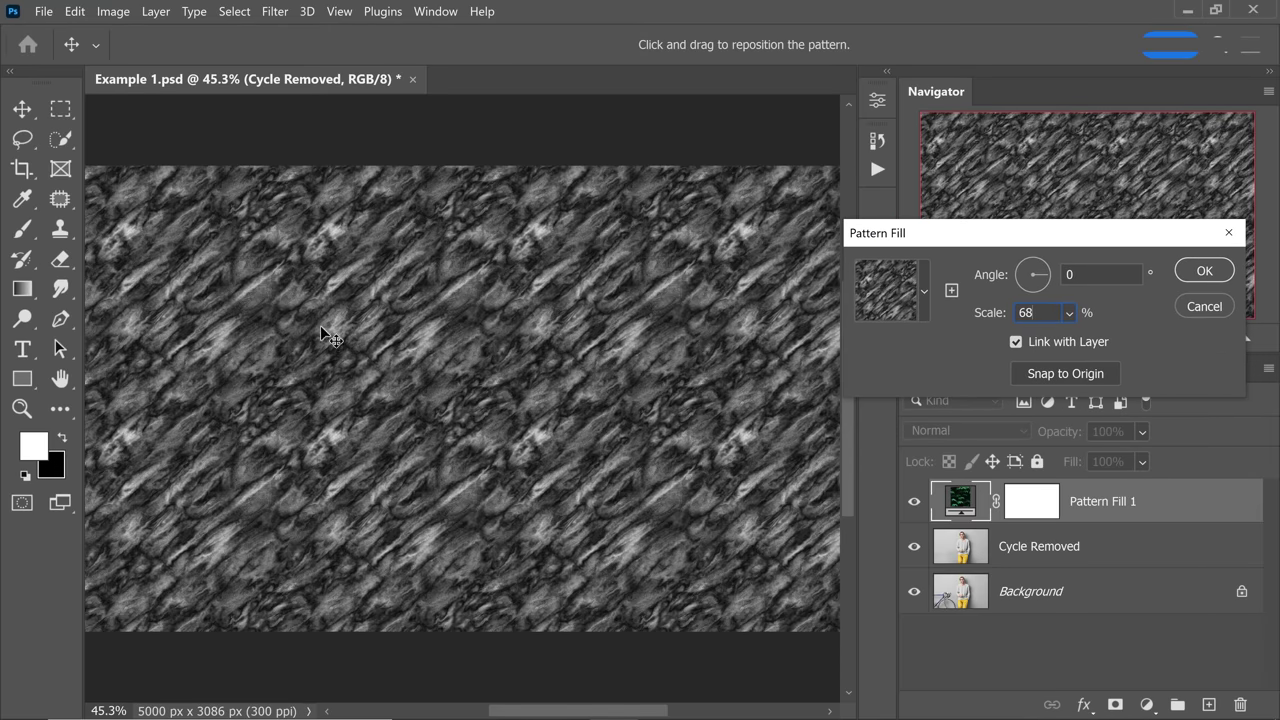
{"action": "left_click_drag", "start_coordinate": [321, 328], "coordinate": [709, 290]}
{"action": "left_click_drag", "start_coordinate": [934, 235], "coordinate": [481, 234]}
{"action": "left_click", "coordinate": [750, 266]}
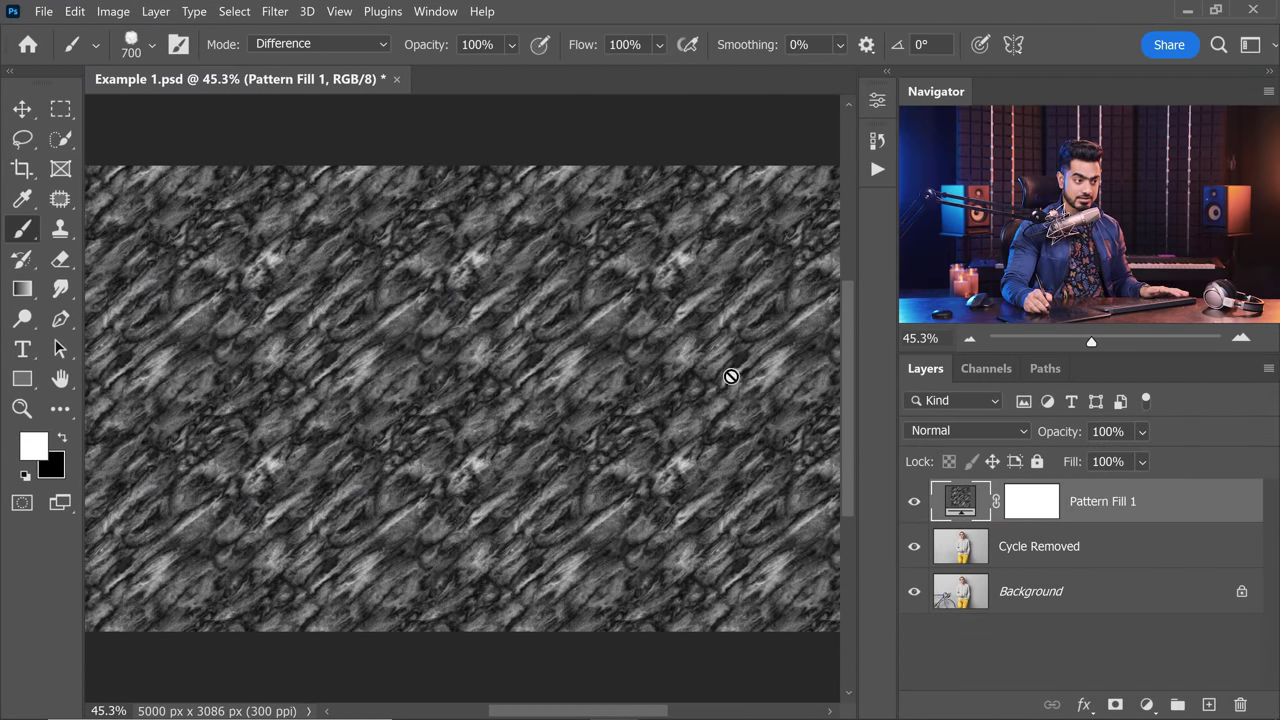
Step: Hide Pattern Fill 1 and select the man on the Cycle Removed layer with Select Subject
{"action": "left_click", "coordinate": [914, 506]}
{"action": "left_click", "coordinate": [1008, 564]}
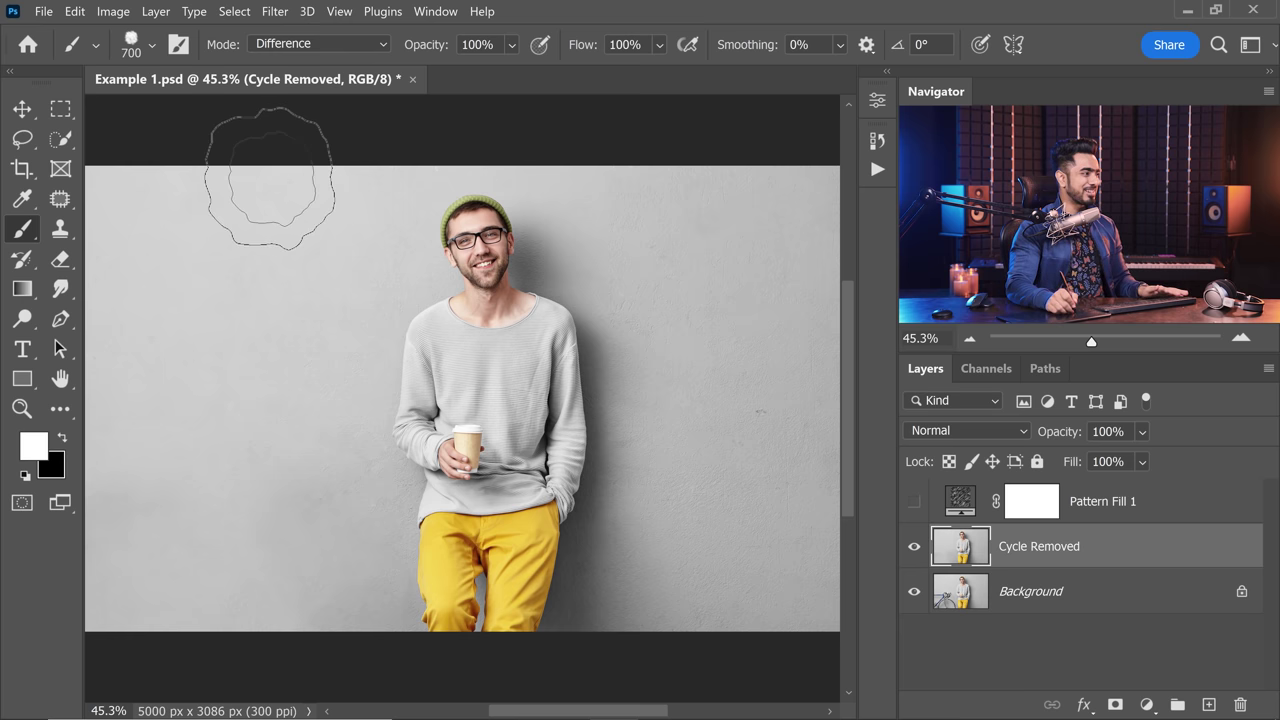
{"action": "left_click", "coordinate": [60, 139]}
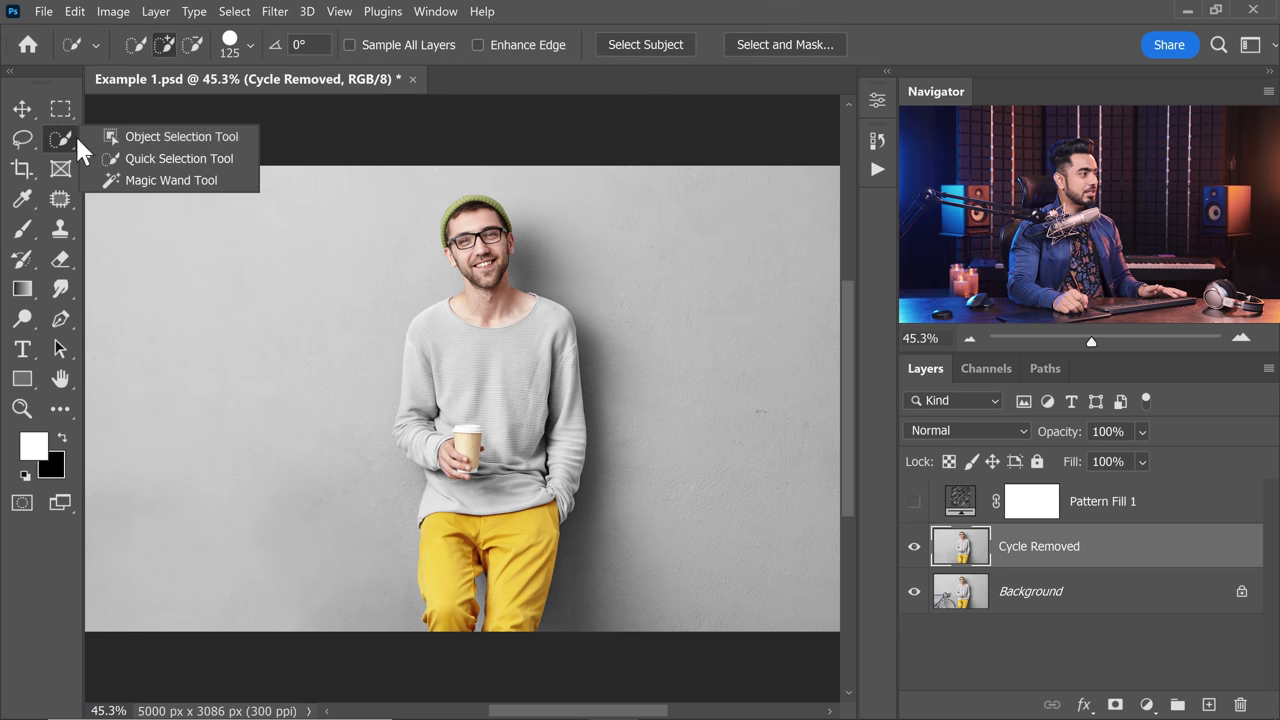
{"action": "left_click", "coordinate": [145, 143]}
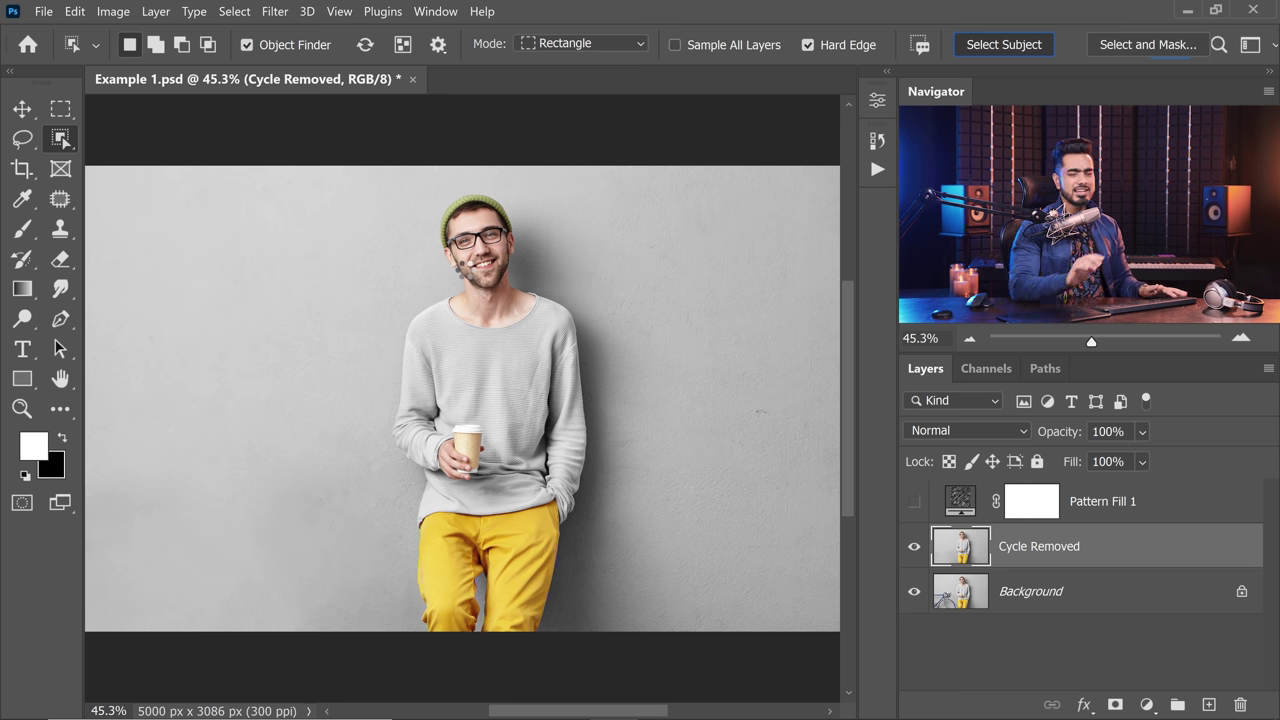
{"action": "left_click", "coordinate": [466, 275]}
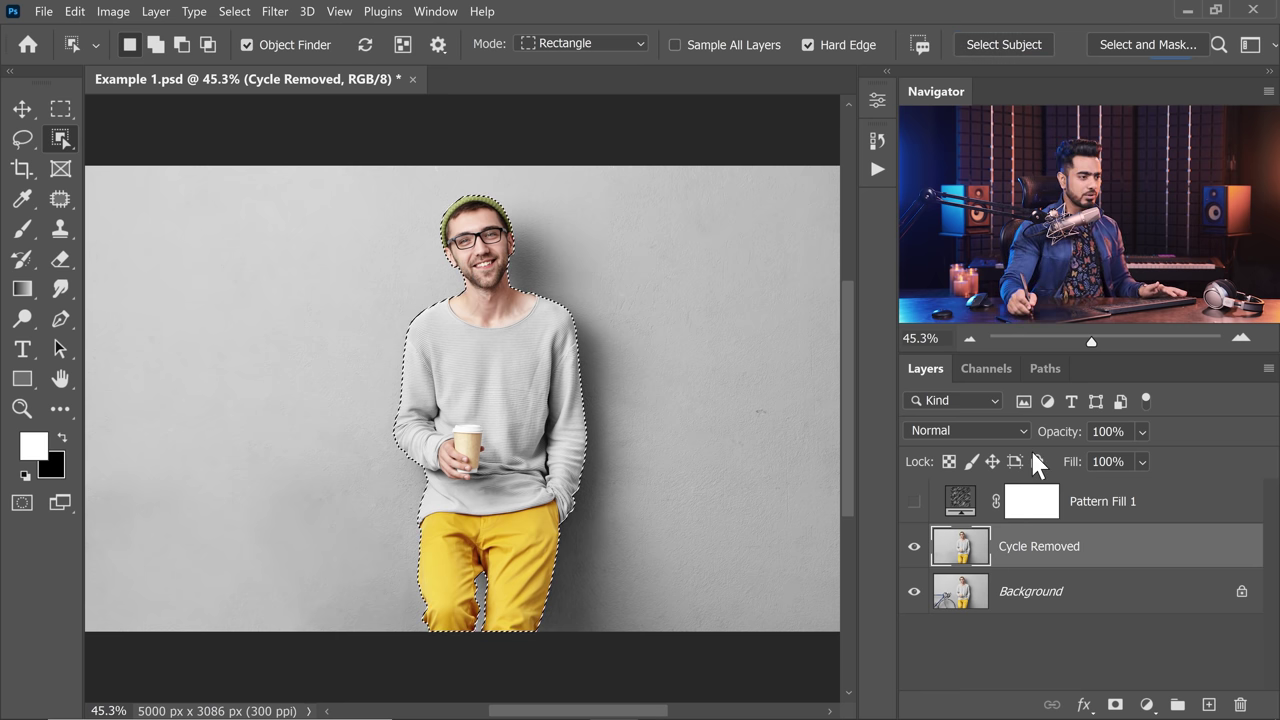
Step: Fill the man's area of the Pattern Fill 1 mask with black, then deselect
{"action": "left_click", "coordinate": [914, 502]}
{"action": "left_click", "coordinate": [1027, 510]}
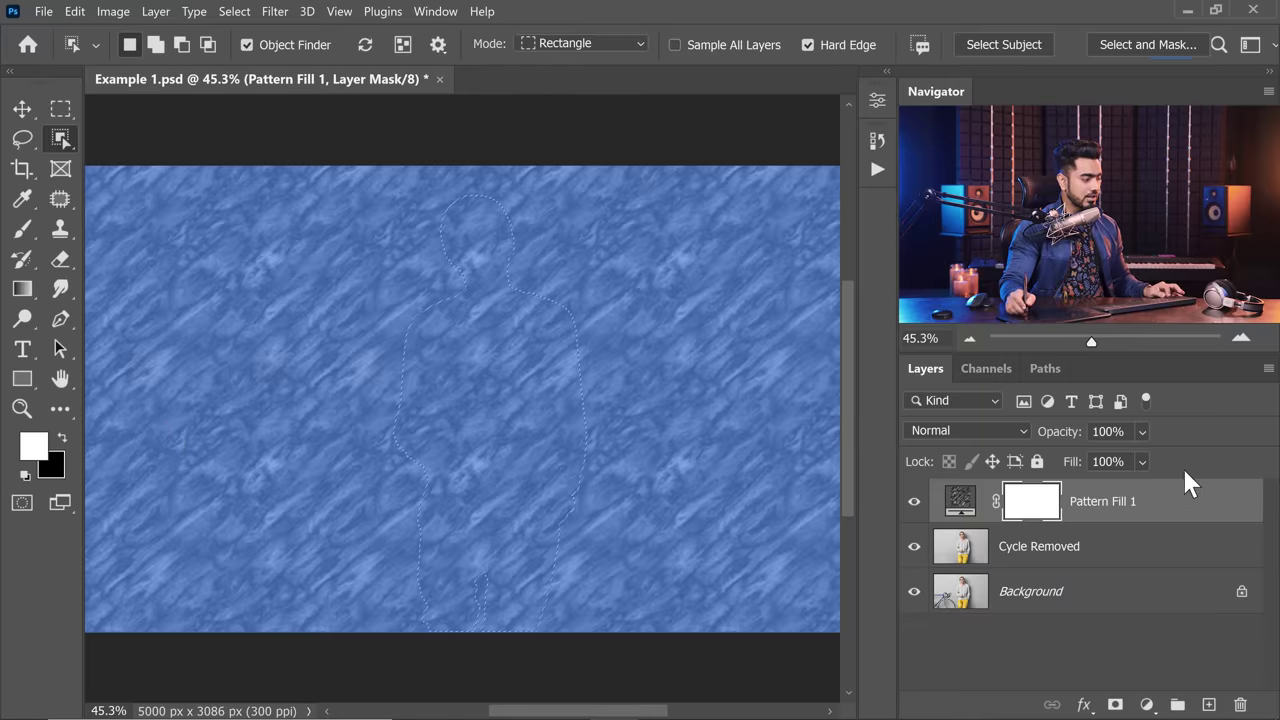
{"action": "key", "text": "x"}
{"action": "key", "text": "alt+BackSpace"}
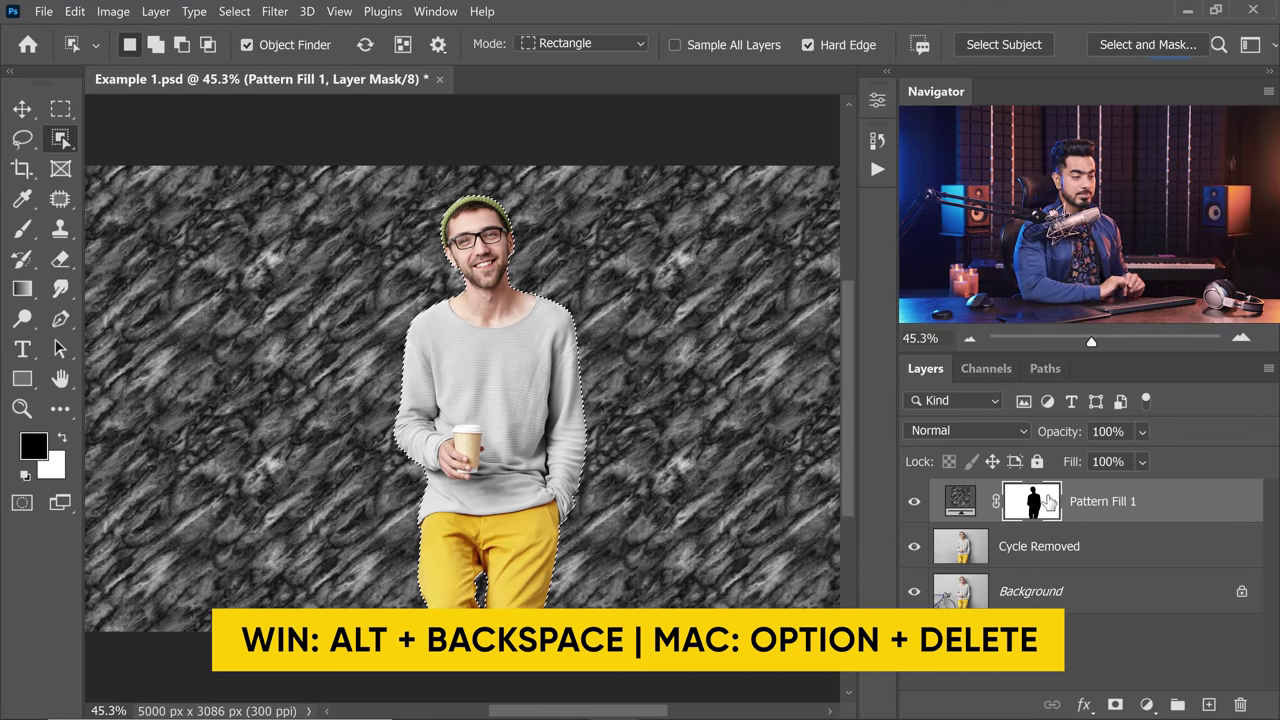
{"action": "key", "text": "ctrl+d"}
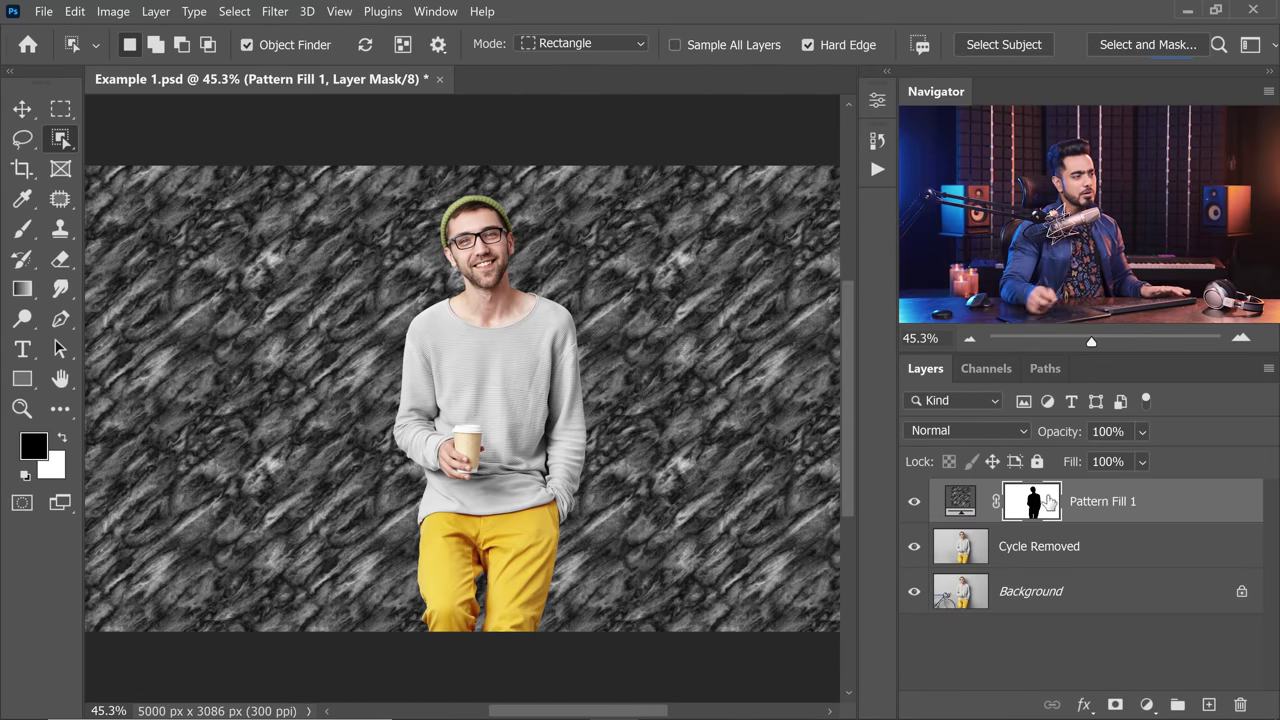
Step: Switch the Pattern Fill 1 layer's blend mode to Multiply
{"action": "left_click", "coordinate": [975, 431]}
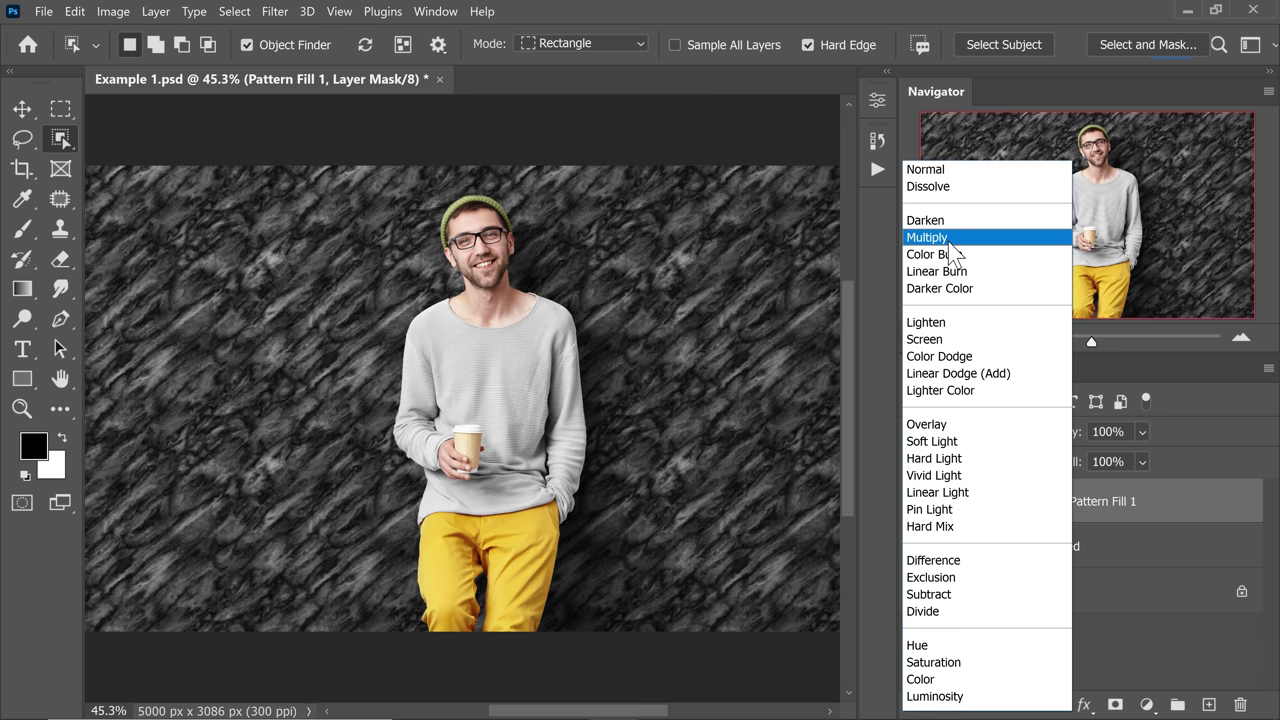
{"action": "left_click", "coordinate": [948, 243]}
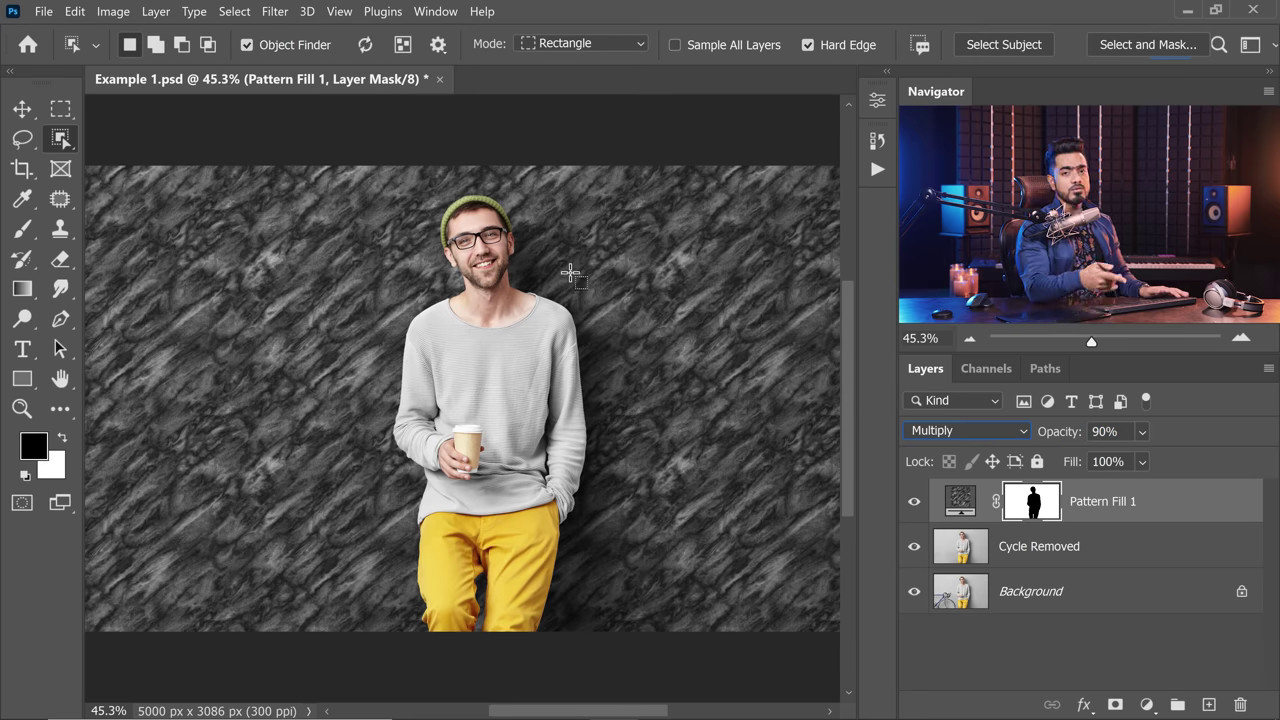
Step: Swap the colours and give Pattern Fill 1 an underlying-layer Blend If split at 195/255
{"action": "key", "text": "x"}
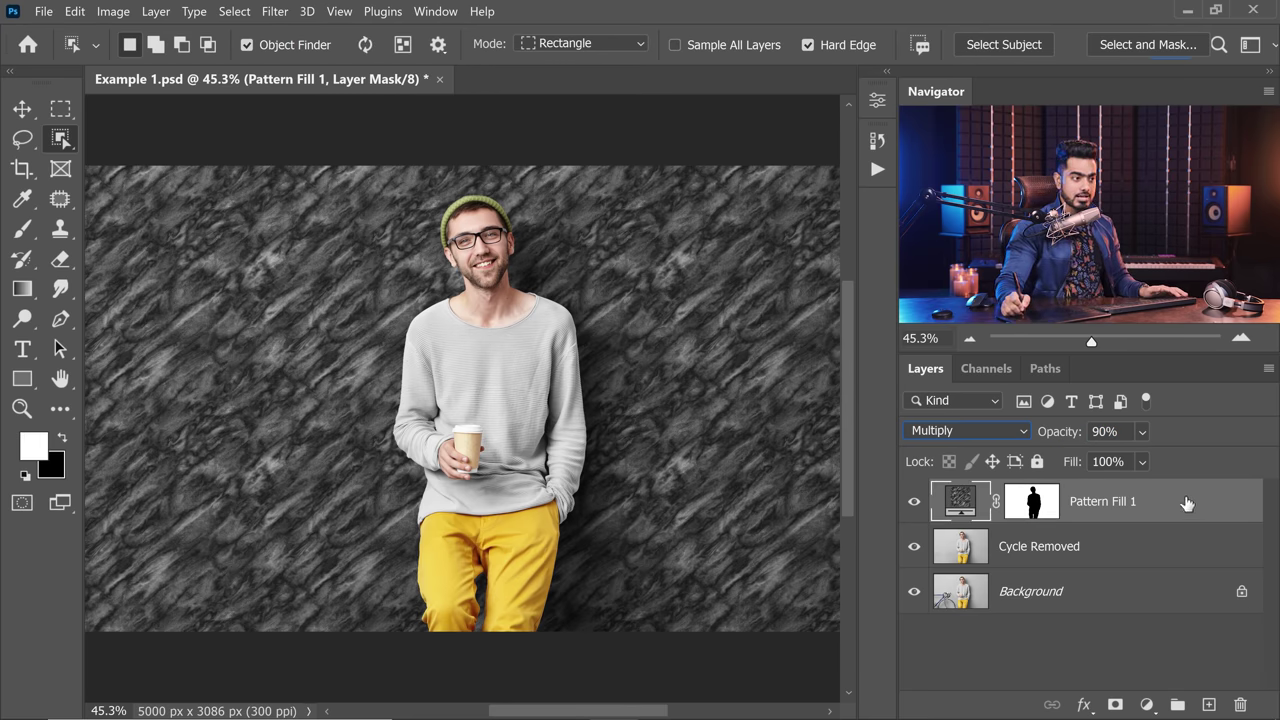
{"action": "double_click", "coordinate": [1187, 503]}
{"action": "left_click_drag", "start_coordinate": [770, 188], "coordinate": [862, 102]}
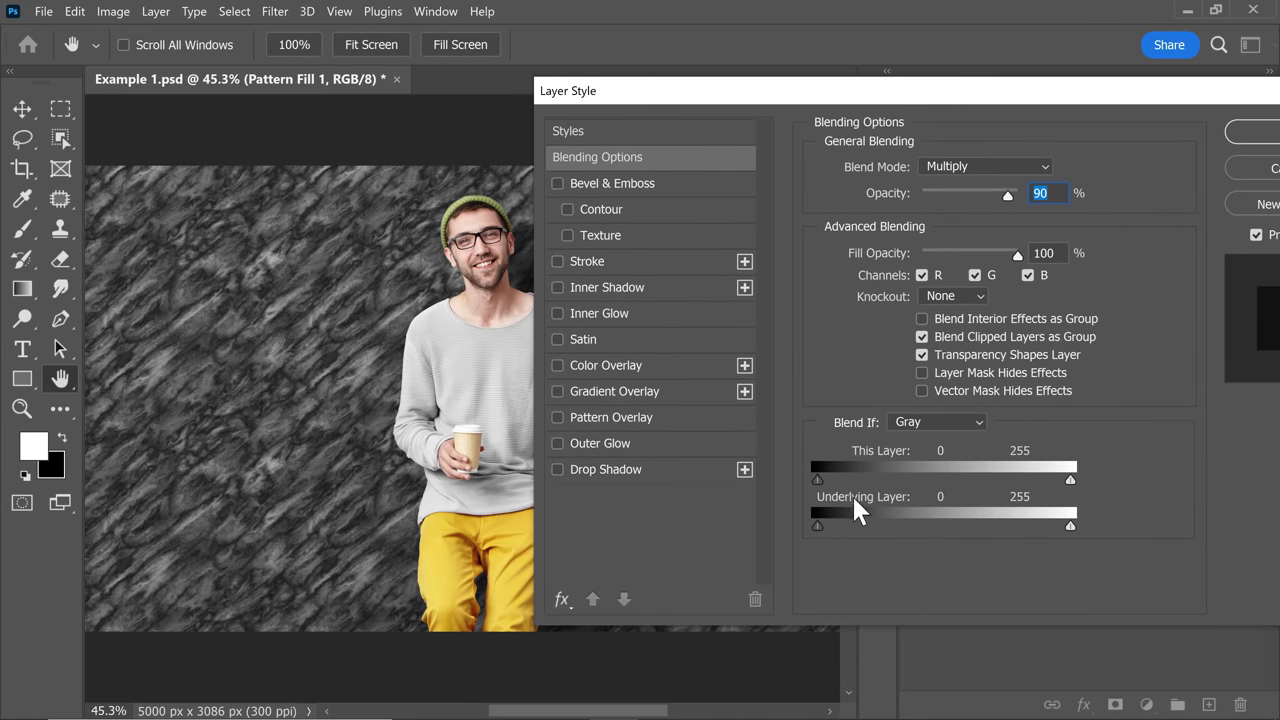
{"action": "left_click_drag", "start_coordinate": [1066, 527], "coordinate": [1015, 527]}
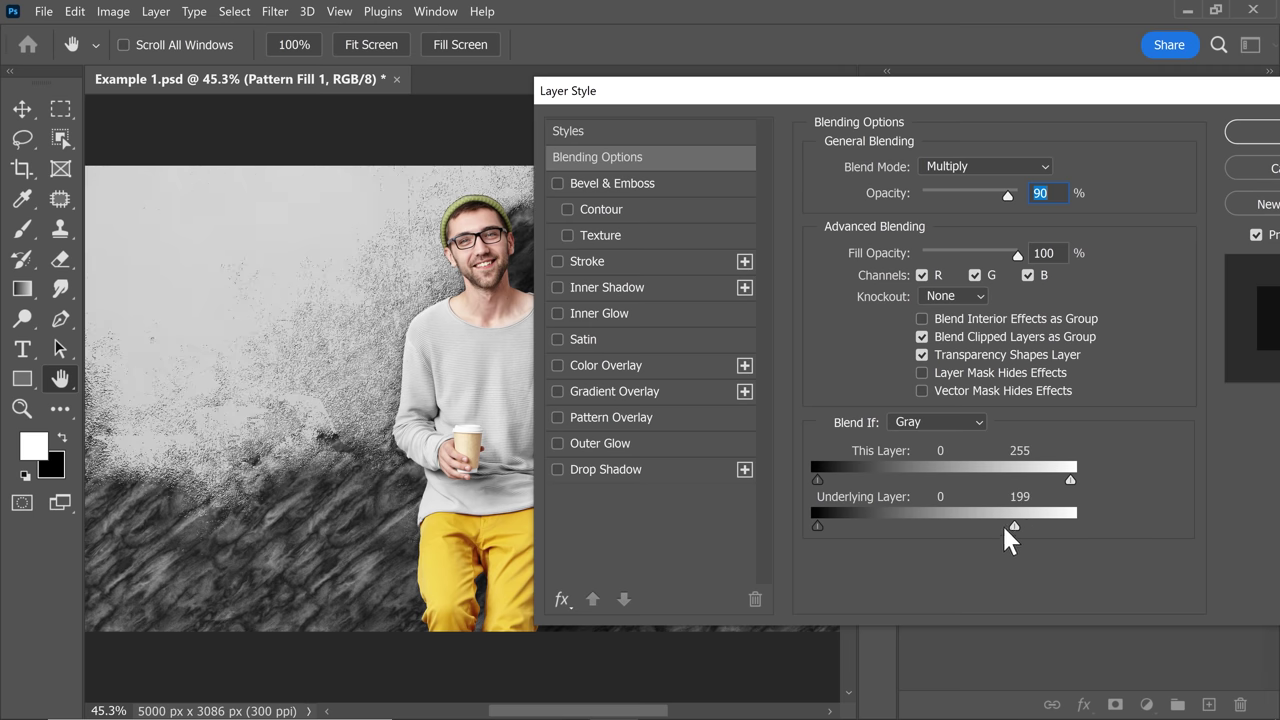
{"action": "key", "text": "alt"}
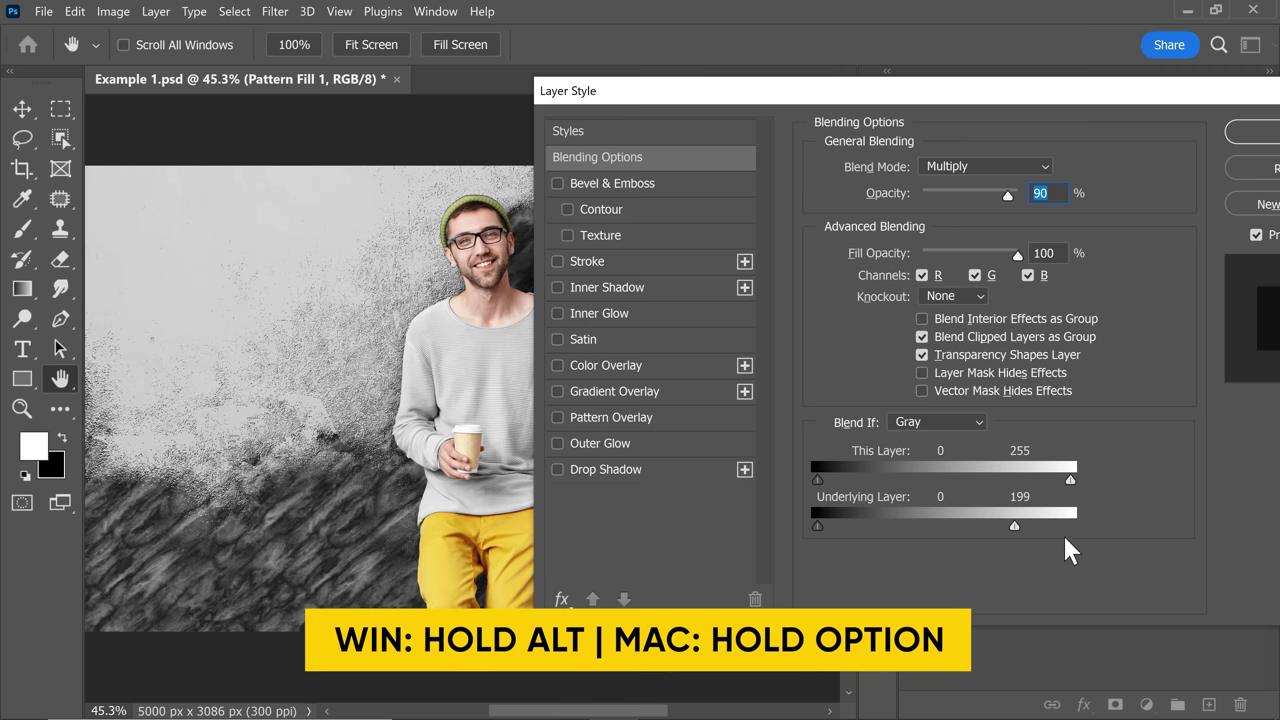
{"action": "left_click_drag", "start_coordinate": [1022, 529], "coordinate": [1086, 531]}
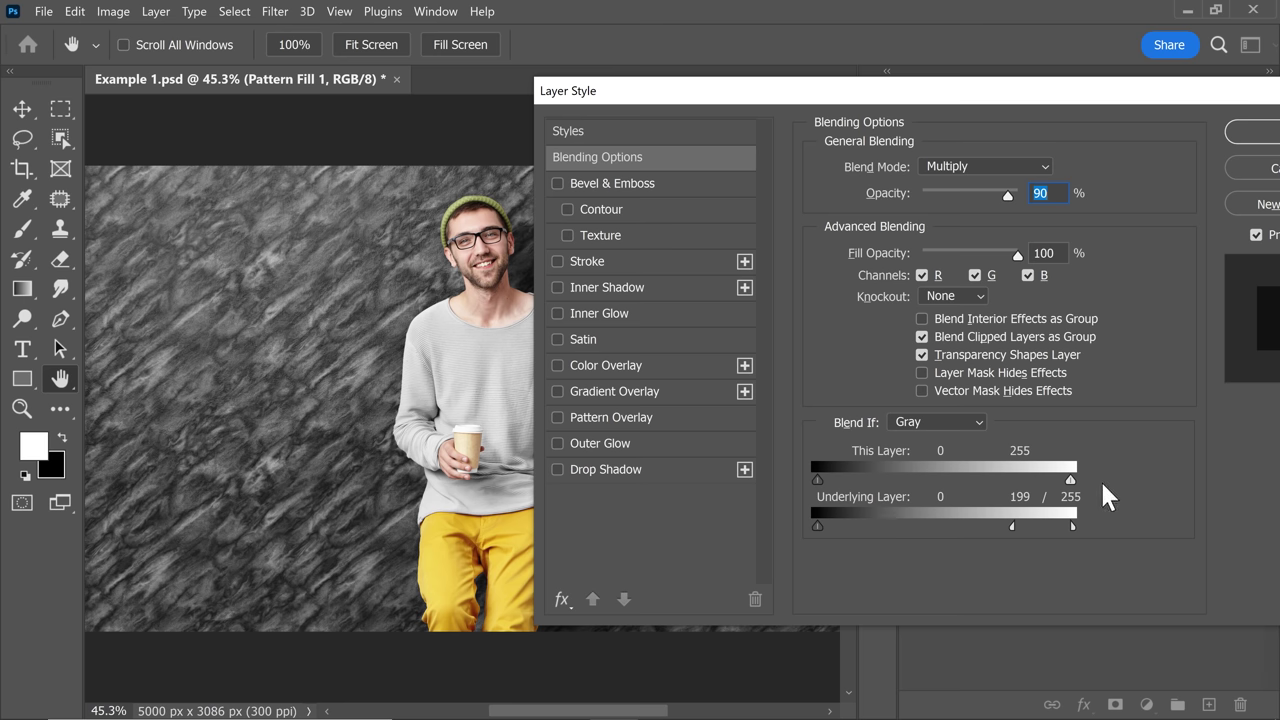
{"action": "mouse_move", "coordinate": [1013, 528]}
{"action": "left_mouse_down"}
{"action": "mouse_move", "coordinate": [985, 523]}
{"action": "mouse_move", "coordinate": [1011, 528]}
{"action": "left_mouse_up"}
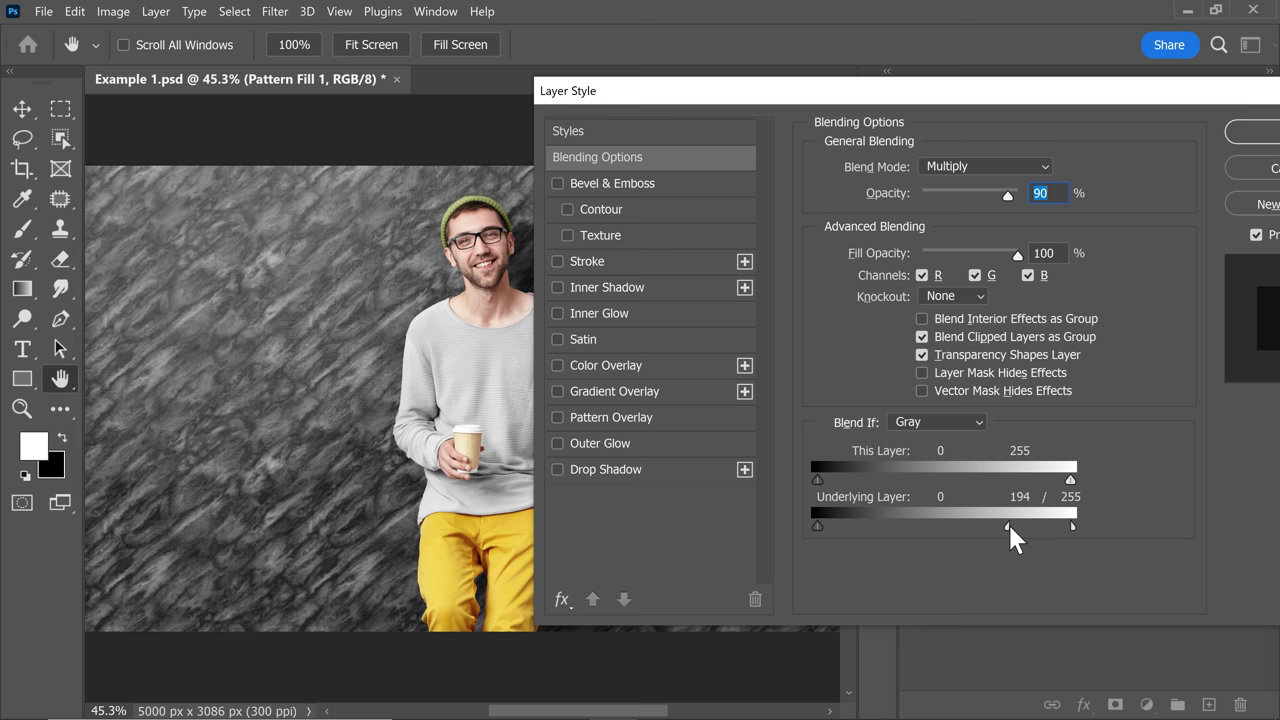
{"action": "left_click", "coordinate": [1240, 134]}
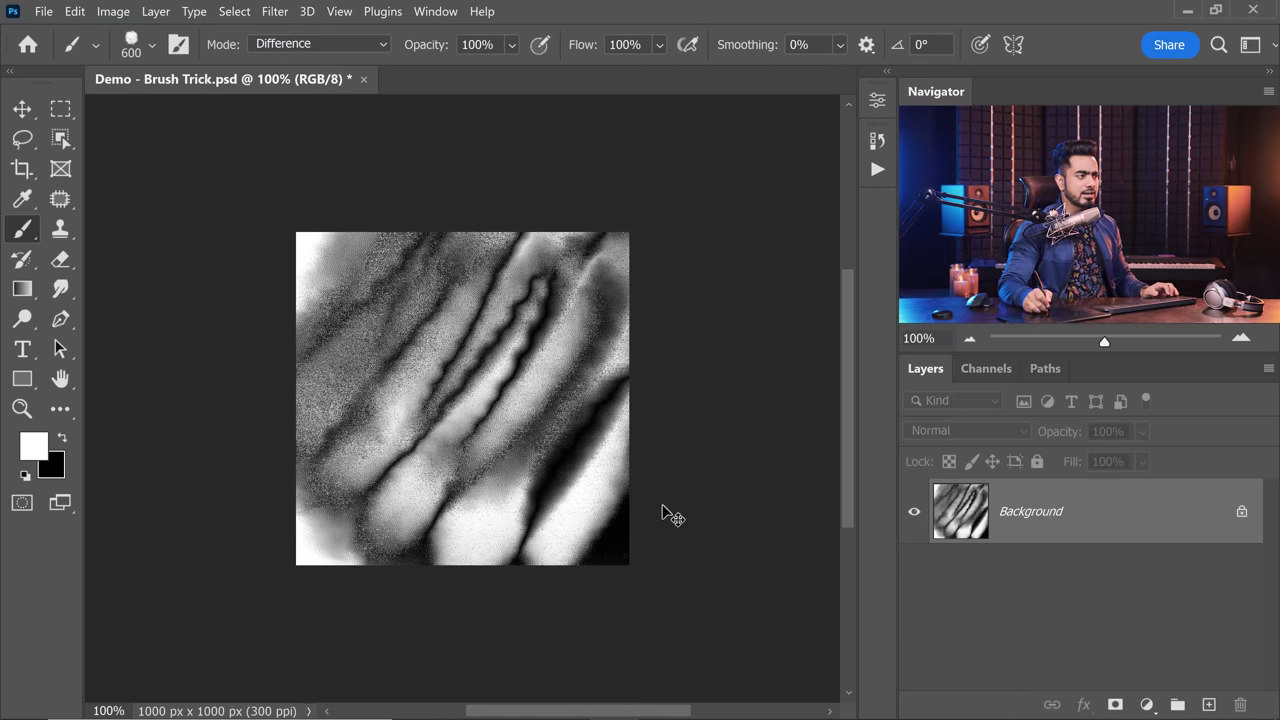
Step: Paint the demo canvas mostly white and set the Gradient tool to Difference mode
{"action": "mouse_move", "coordinate": [668, 513]}
{"action": "left_mouse_down"}
{"action": "mouse_move", "coordinate": [683, 509]}
{"action": "mouse_move", "coordinate": [694, 429]}
{"action": "mouse_move", "coordinate": [789, 391]}
{"action": "mouse_move", "coordinate": [769, 385]}
{"action": "left_mouse_up"}
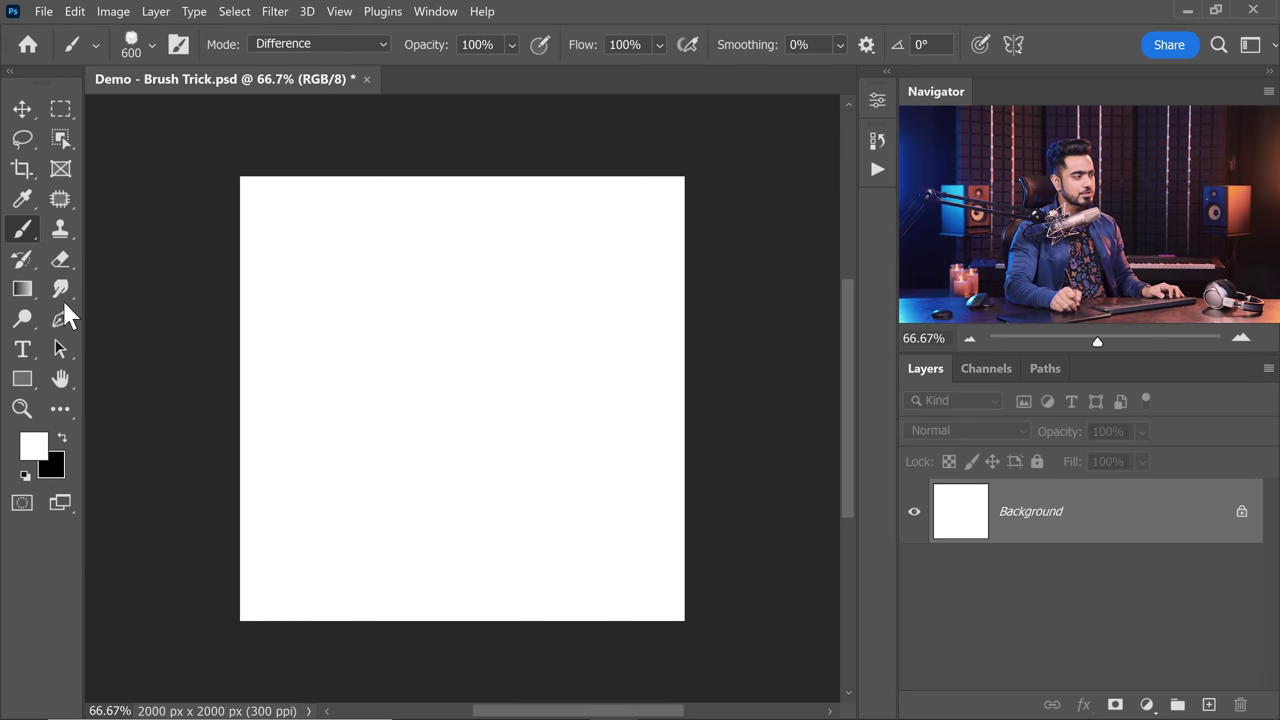
{"action": "left_click", "coordinate": [22, 290]}
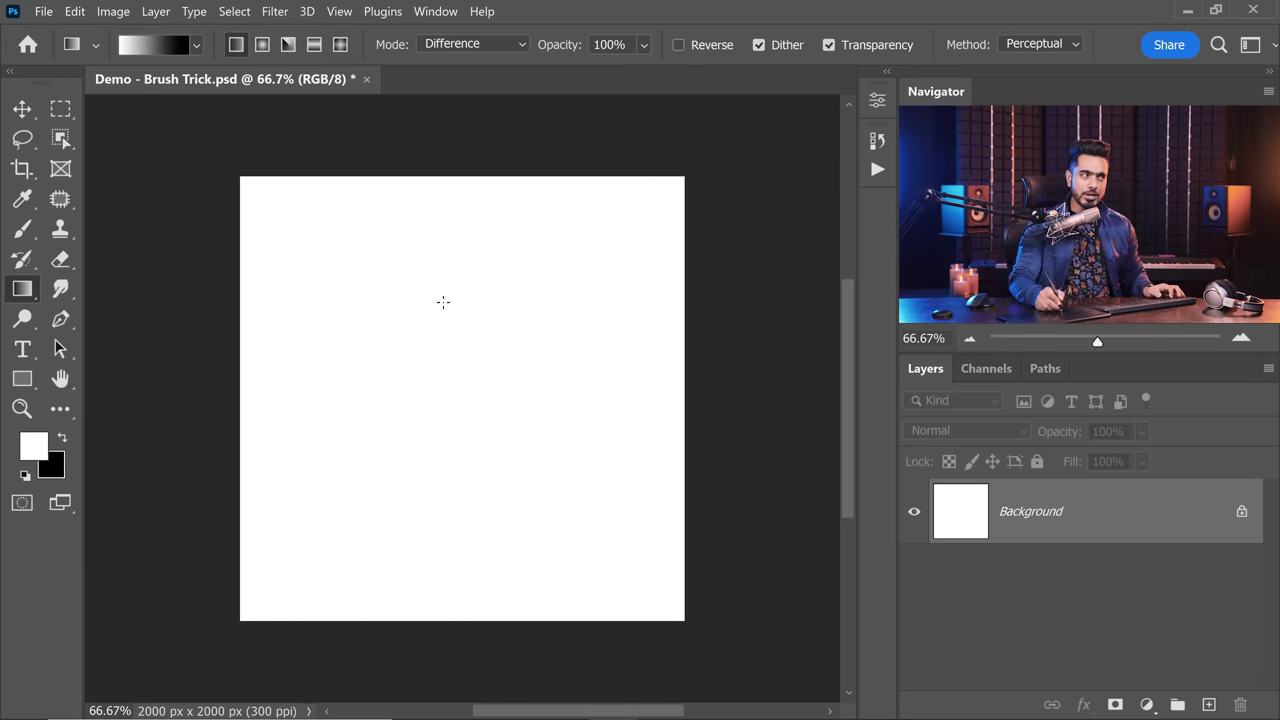
{"action": "left_click", "coordinate": [451, 47]}
{"action": "left_click", "coordinate": [445, 470]}
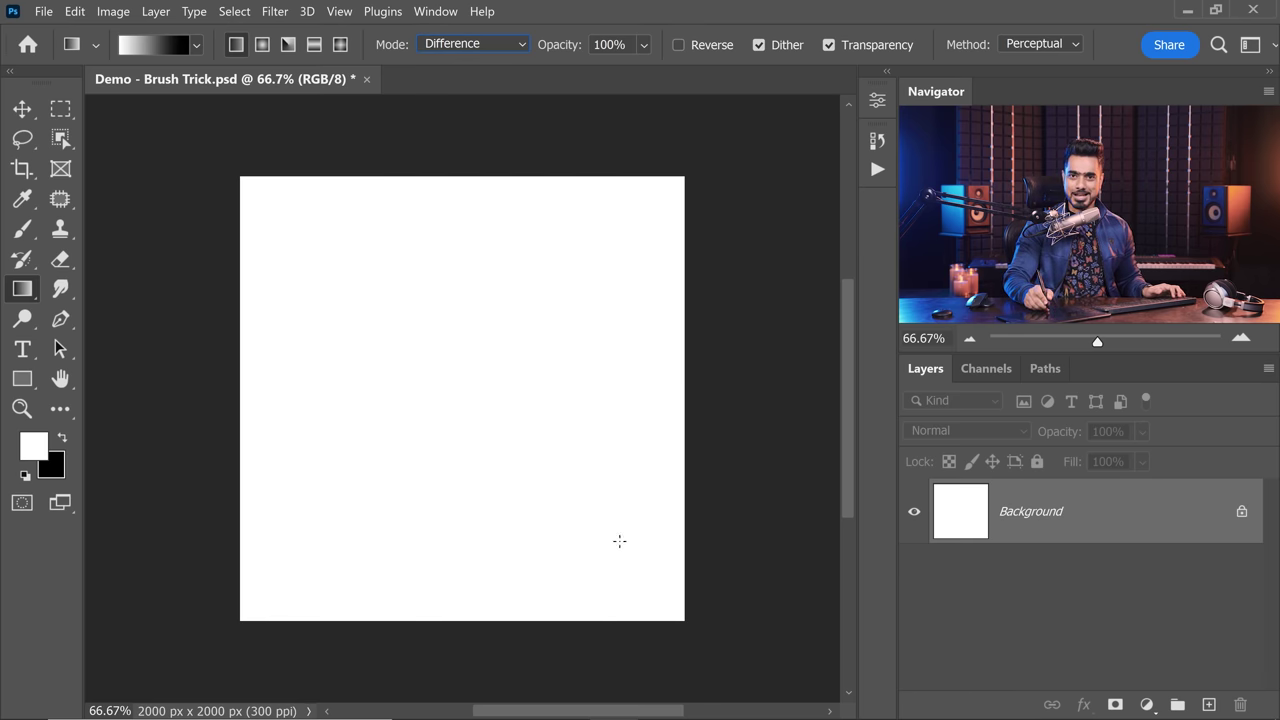
Step: Drag five overlapping black-to-white Difference gradients to form curving bands
{"action": "left_click_drag", "start_coordinate": [299, 272], "coordinate": [634, 570]}
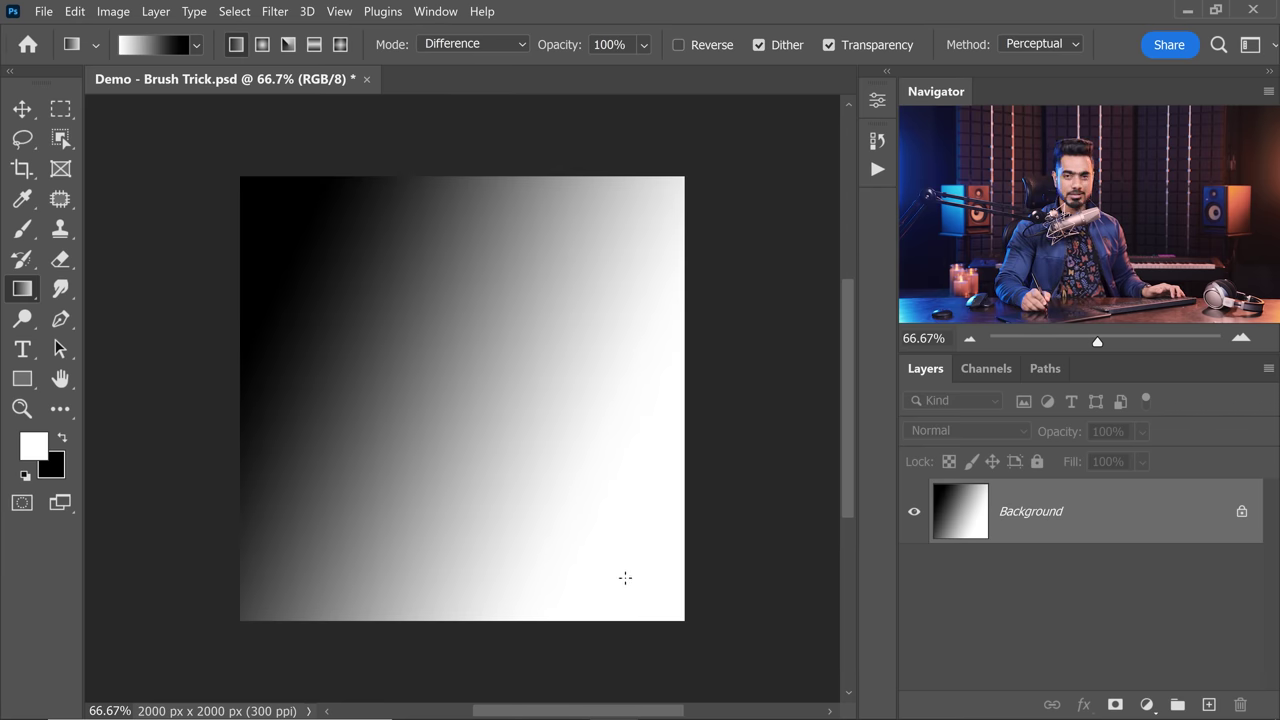
{"action": "left_click_drag", "start_coordinate": [628, 385], "coordinate": [279, 543]}
{"action": "left_click_drag", "start_coordinate": [543, 441], "coordinate": [566, 434]}
{"action": "left_click_drag", "start_coordinate": [586, 423], "coordinate": [294, 409]}
{"action": "left_click_drag", "start_coordinate": [457, 463], "coordinate": [249, 429]}
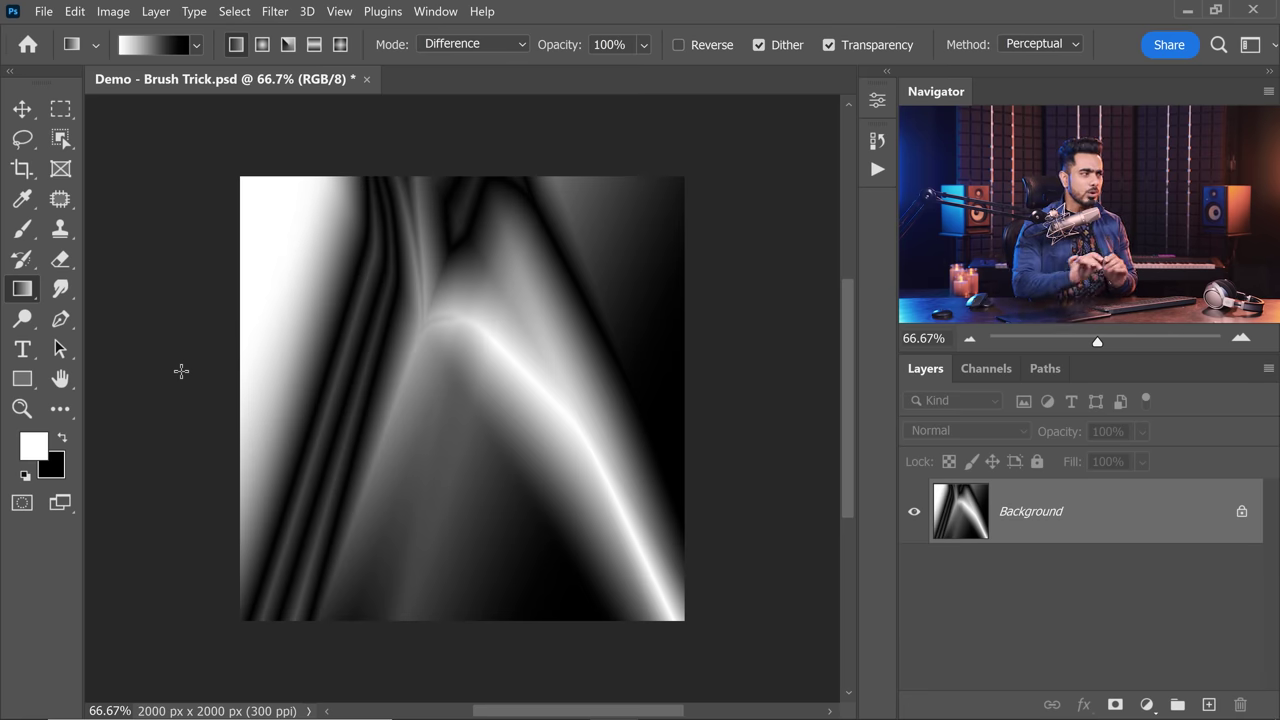
Step: Pick the magenta preset from the Purples gradient set and drag one Difference gradient across the canvas
{"action": "left_click", "coordinate": [196, 45]}
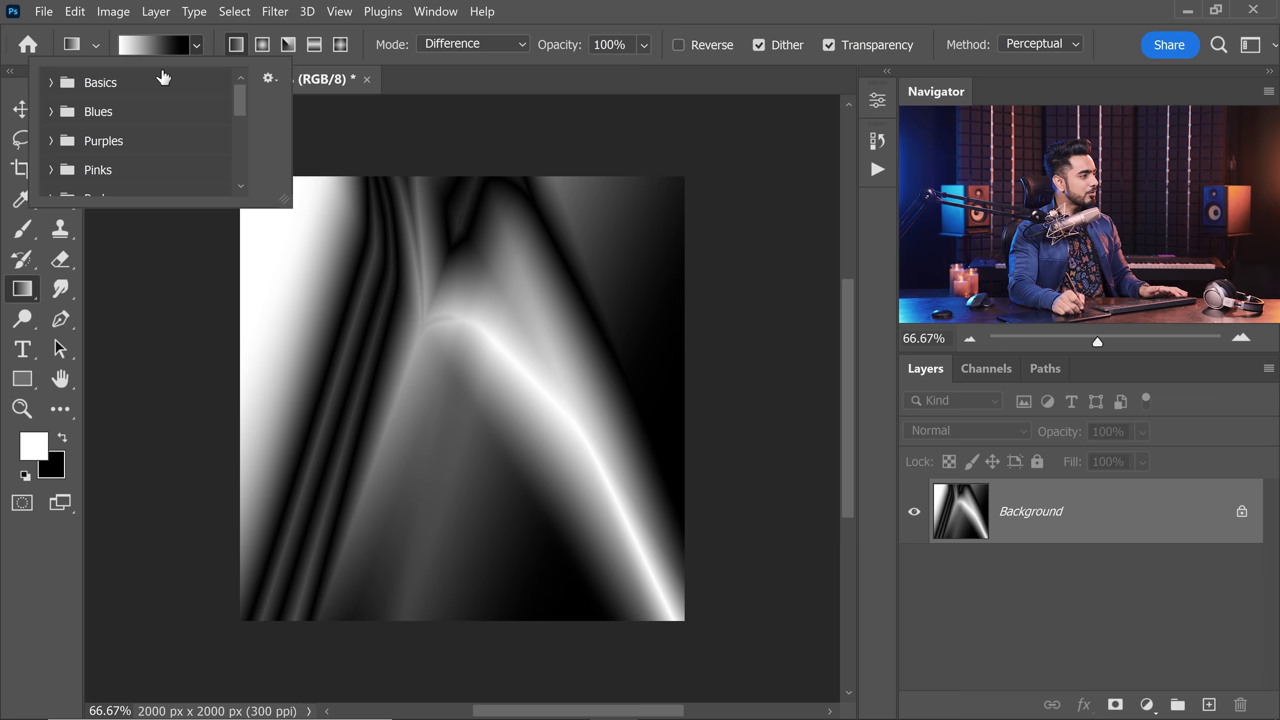
{"action": "left_click", "coordinate": [49, 140]}
{"action": "left_click_drag", "start_coordinate": [247, 97], "coordinate": [239, 113]}
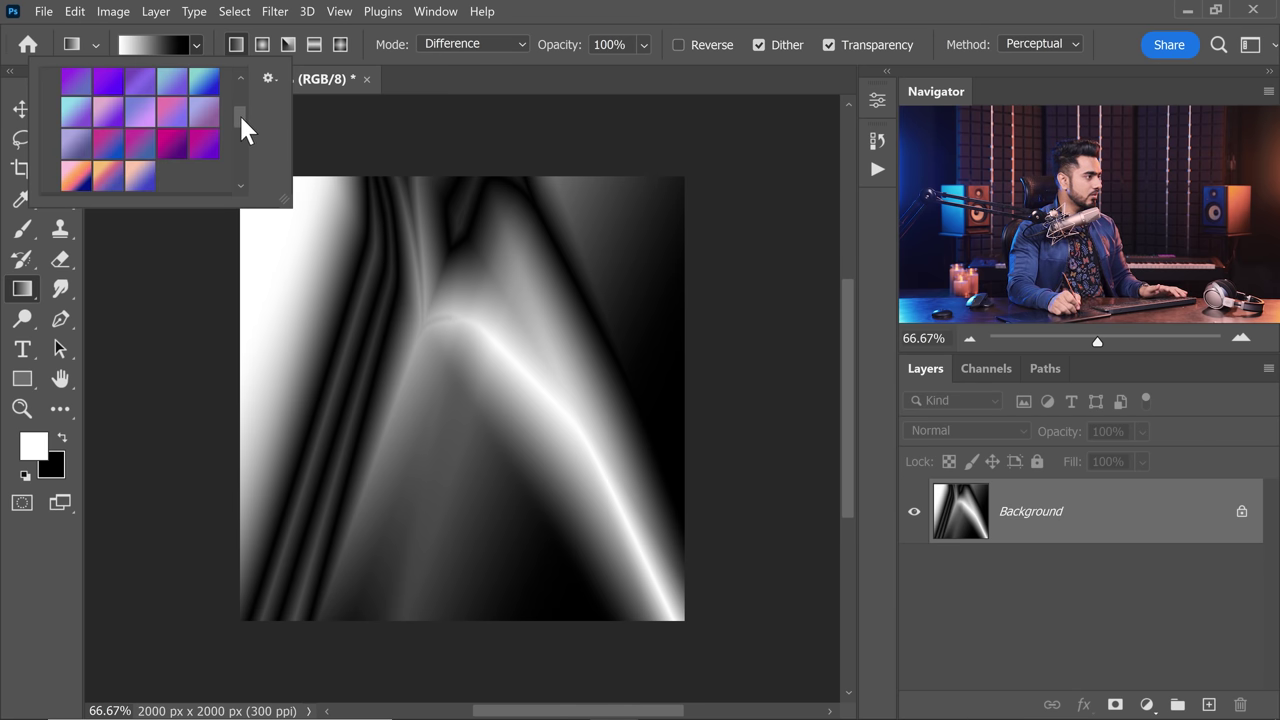
{"action": "left_click", "coordinate": [174, 156]}
{"action": "left_click", "coordinate": [229, 300]}
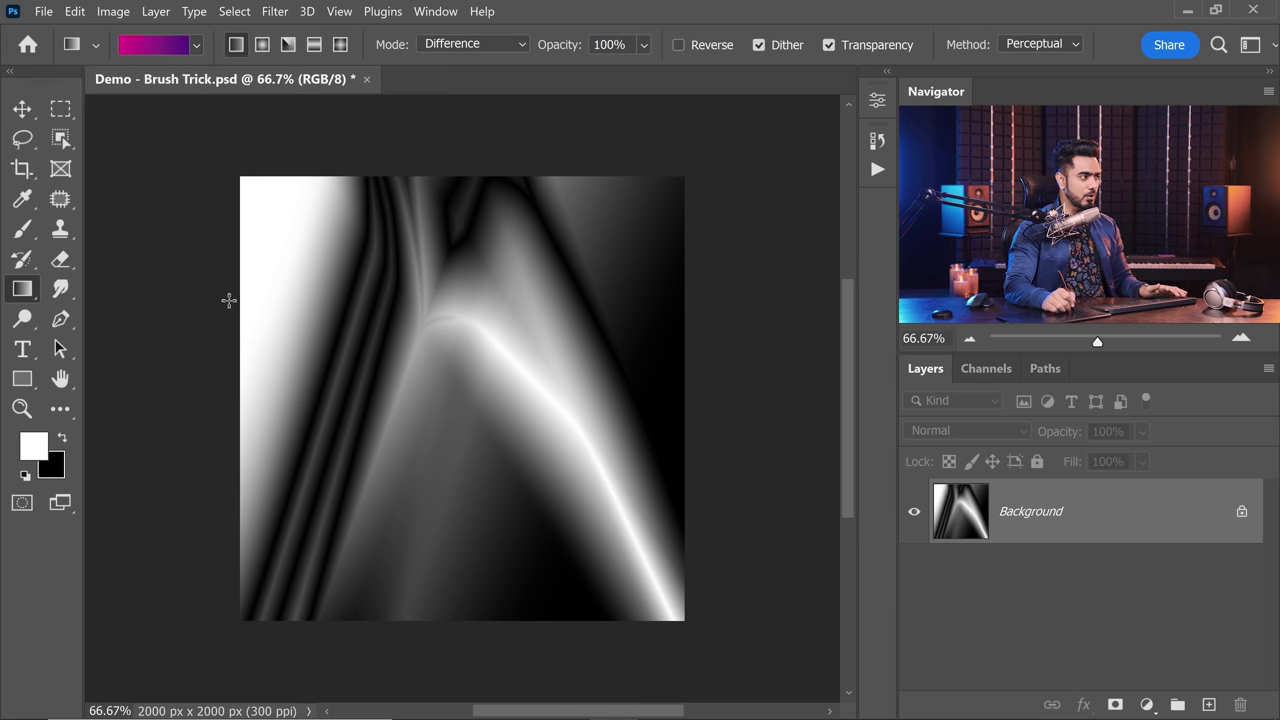
{"action": "mouse_move", "coordinate": [229, 300]}
{"action": "left_mouse_down"}
{"action": "mouse_move", "coordinate": [610, 508]}
{"action": "mouse_move", "coordinate": [449, 337]}
{"action": "mouse_move", "coordinate": [431, 540]}
{"action": "mouse_move", "coordinate": [283, 434]}
{"action": "mouse_move", "coordinate": [564, 354]}
{"action": "mouse_move", "coordinate": [593, 454]}
{"action": "left_mouse_up"}
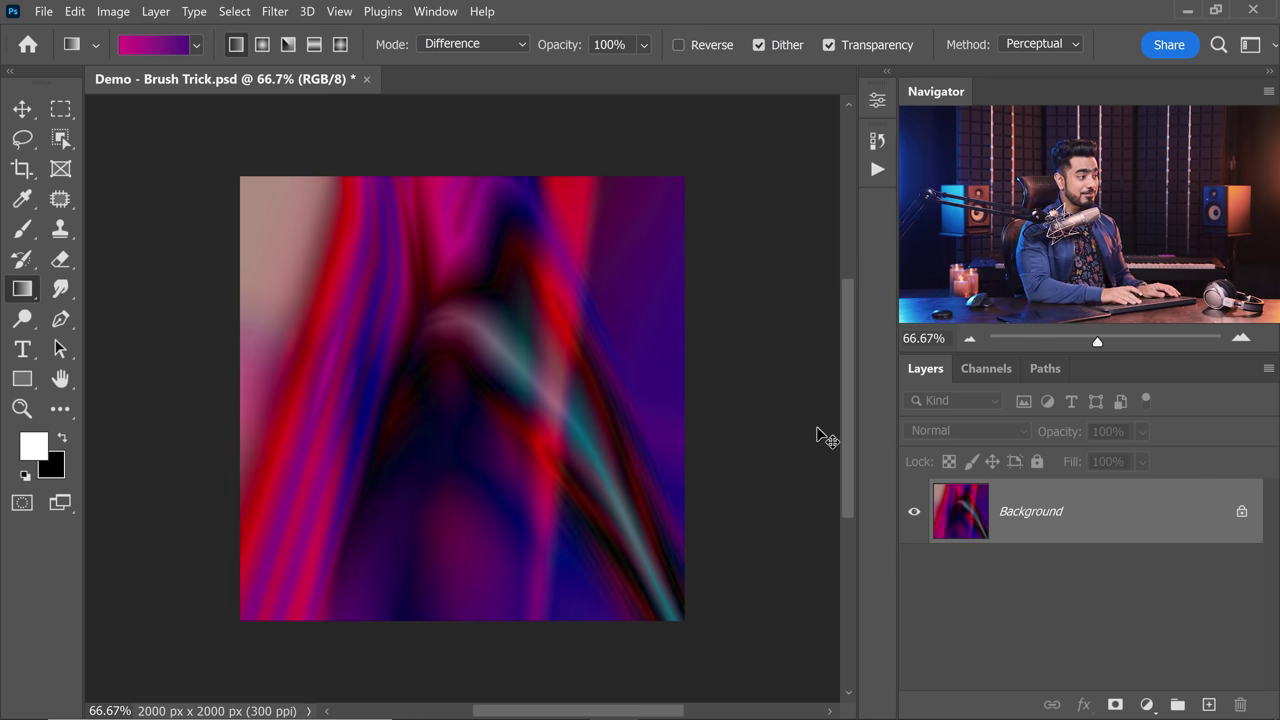
Step: Fill the whole canvas with white and drag a fresh Difference gradient over it
{"action": "key", "text": "ctrl+a"}
{"action": "key", "text": "alt+BackSpace"}
{"action": "key", "text": "ctrl+d"}
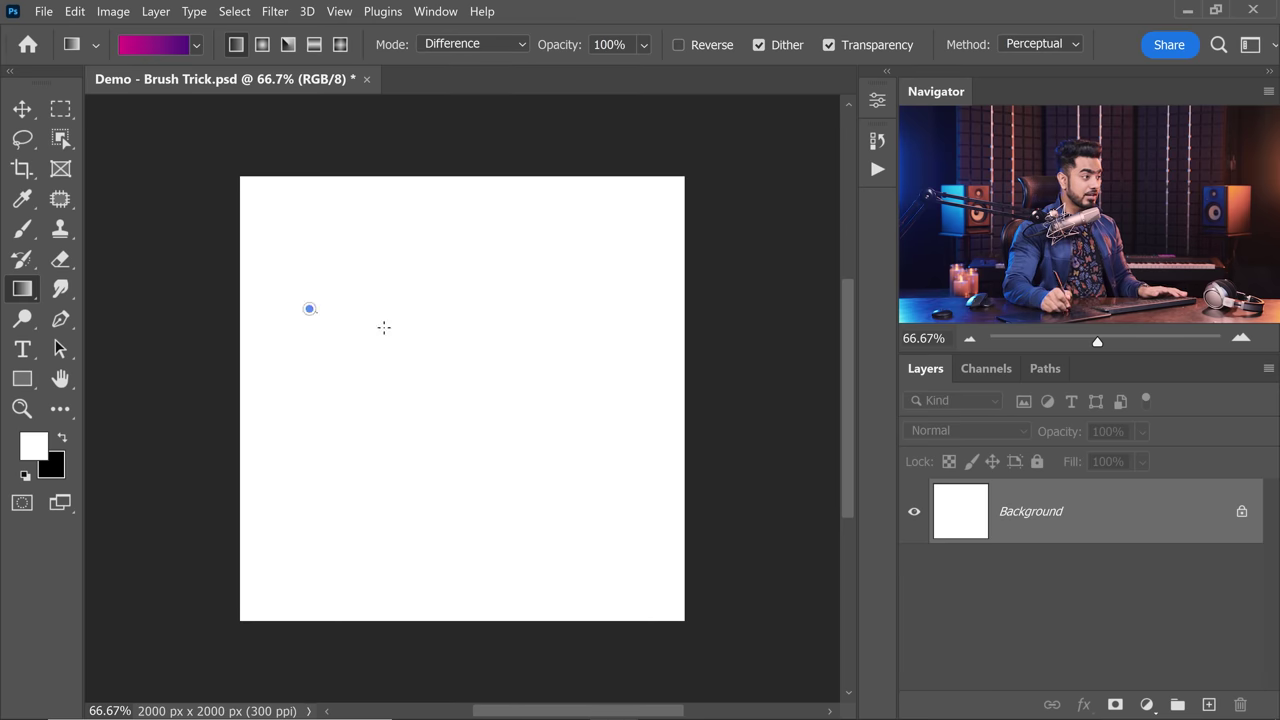
{"action": "mouse_move", "coordinate": [309, 308]}
{"action": "left_mouse_down"}
{"action": "mouse_move", "coordinate": [634, 380]}
{"action": "mouse_move", "coordinate": [437, 440]}
{"action": "mouse_move", "coordinate": [300, 340]}
{"action": "mouse_move", "coordinate": [522, 365]}
{"action": "mouse_move", "coordinate": [574, 423]}
{"action": "mouse_move", "coordinate": [226, 517]}
{"action": "mouse_move", "coordinate": [323, 474]}
{"action": "mouse_move", "coordinate": [378, 474]}
{"action": "mouse_move", "coordinate": [263, 380]}
{"action": "mouse_move", "coordinate": [260, 320]}
{"action": "mouse_move", "coordinate": [318, 371]}
{"action": "left_mouse_up"}
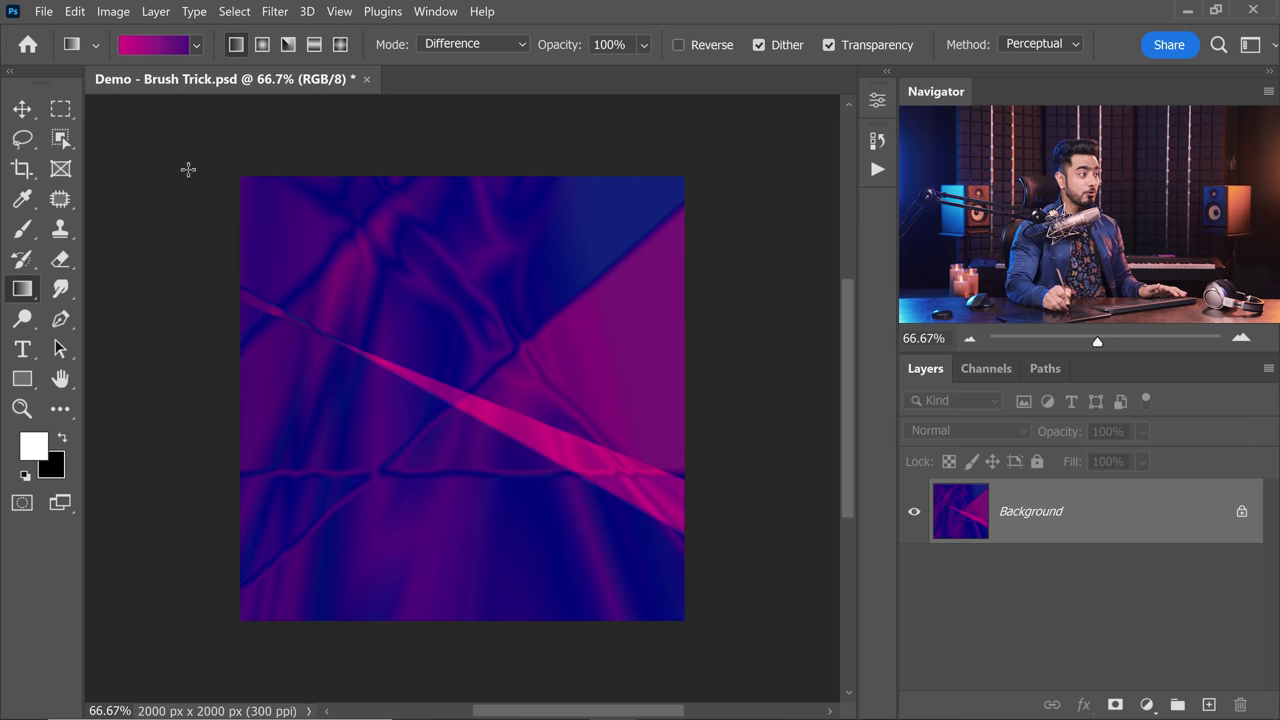
{"action": "left_click", "coordinate": [205, 42]}
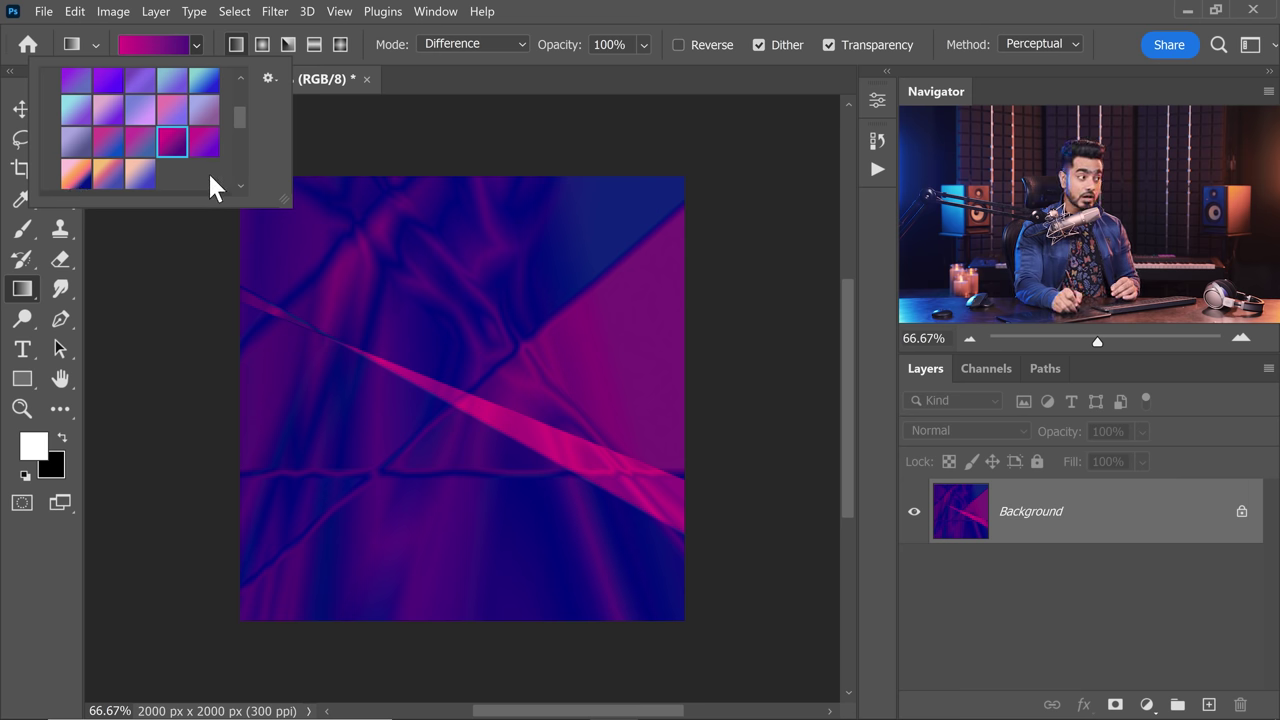
Step: Choose the orange gradient preset and sweep two orange Difference gradients across the canvas
{"action": "left_click", "coordinate": [78, 173]}
{"action": "left_click_drag", "start_coordinate": [392, 277], "coordinate": [582, 364]}
{"action": "left_click_drag", "start_coordinate": [294, 337], "coordinate": [500, 494]}
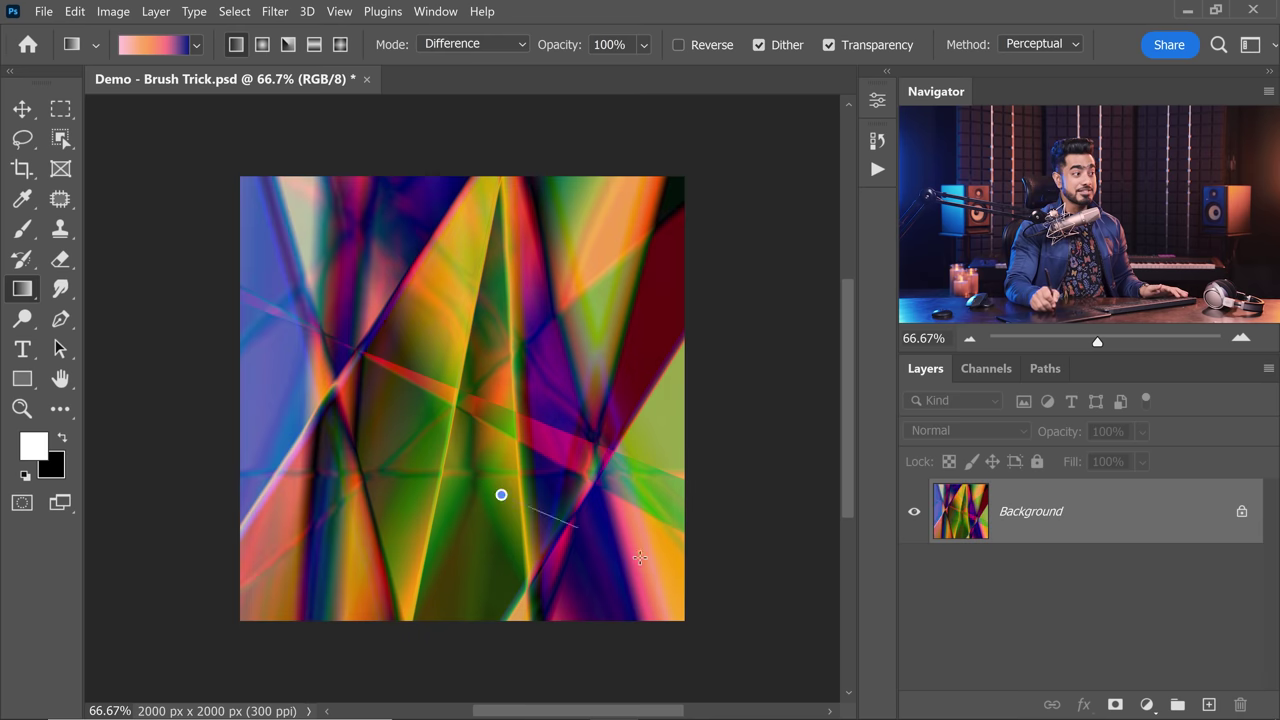
Step: Switch to the magenta-blue preset and overlay another Difference gradient on the pattern
{"action": "left_click", "coordinate": [196, 44]}
{"action": "left_click", "coordinate": [101, 141]}
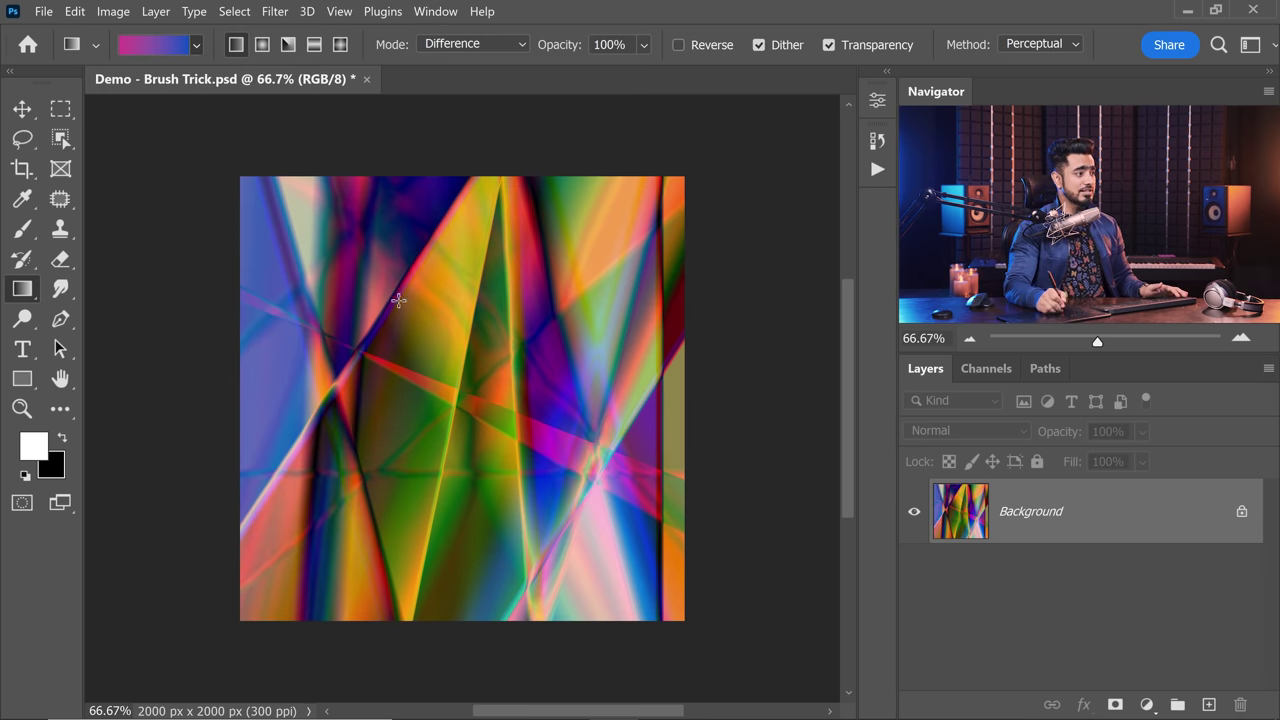
{"action": "left_click_drag", "start_coordinate": [397, 294], "coordinate": [615, 390]}
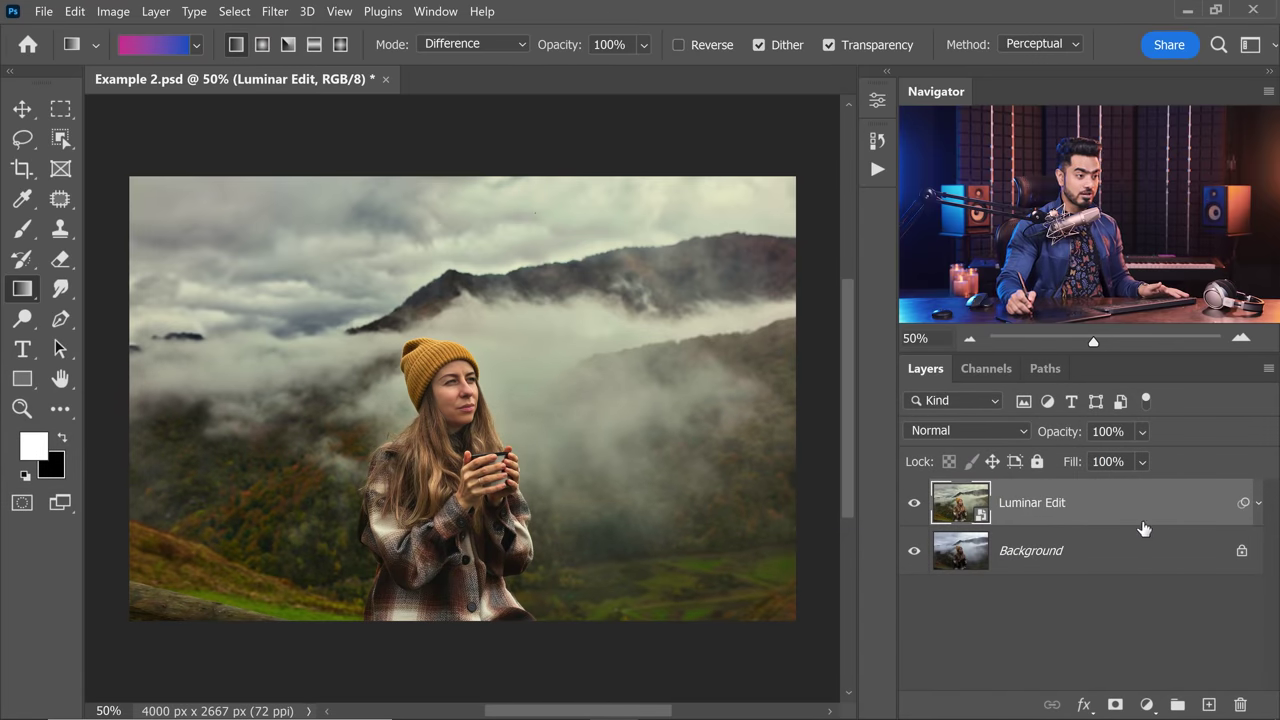
Step: Toggle Luminar Edit's smart filters and visibility to compare the edit
{"action": "left_click", "coordinate": [1259, 510]}
{"action": "left_click", "coordinate": [1259, 510]}
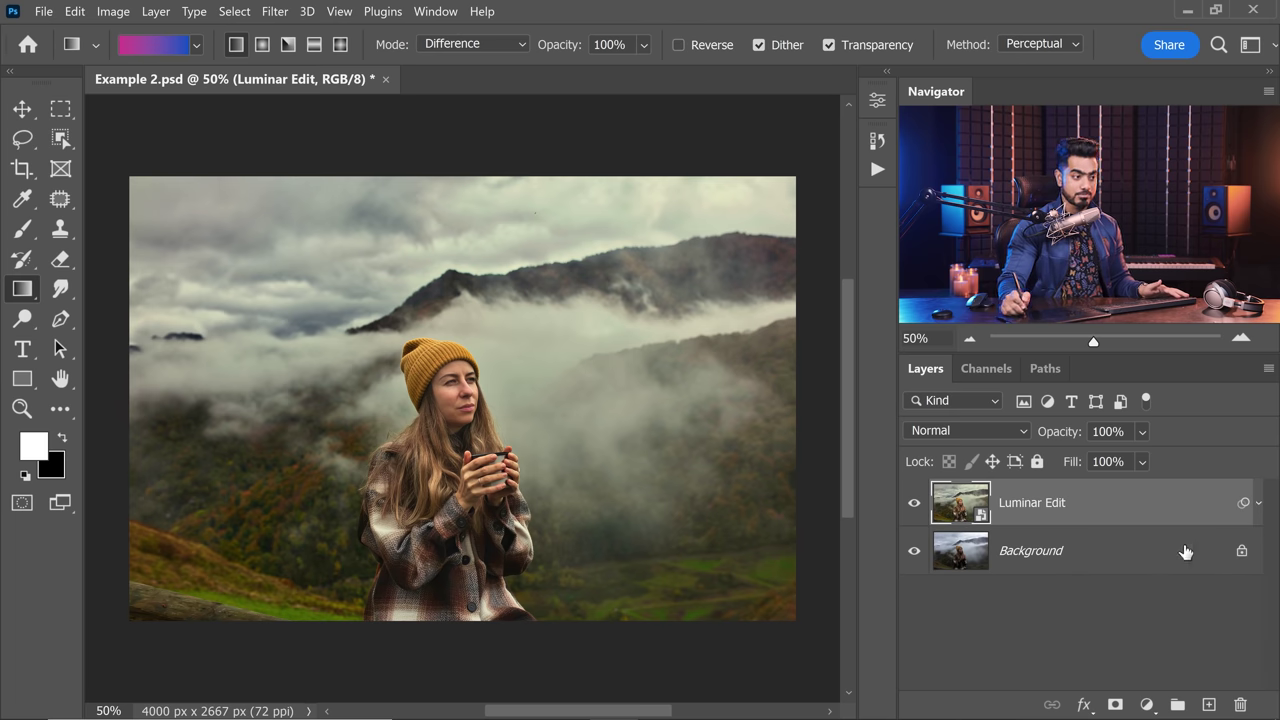
{"action": "left_click", "coordinate": [913, 505]}
{"action": "left_click", "coordinate": [913, 505]}
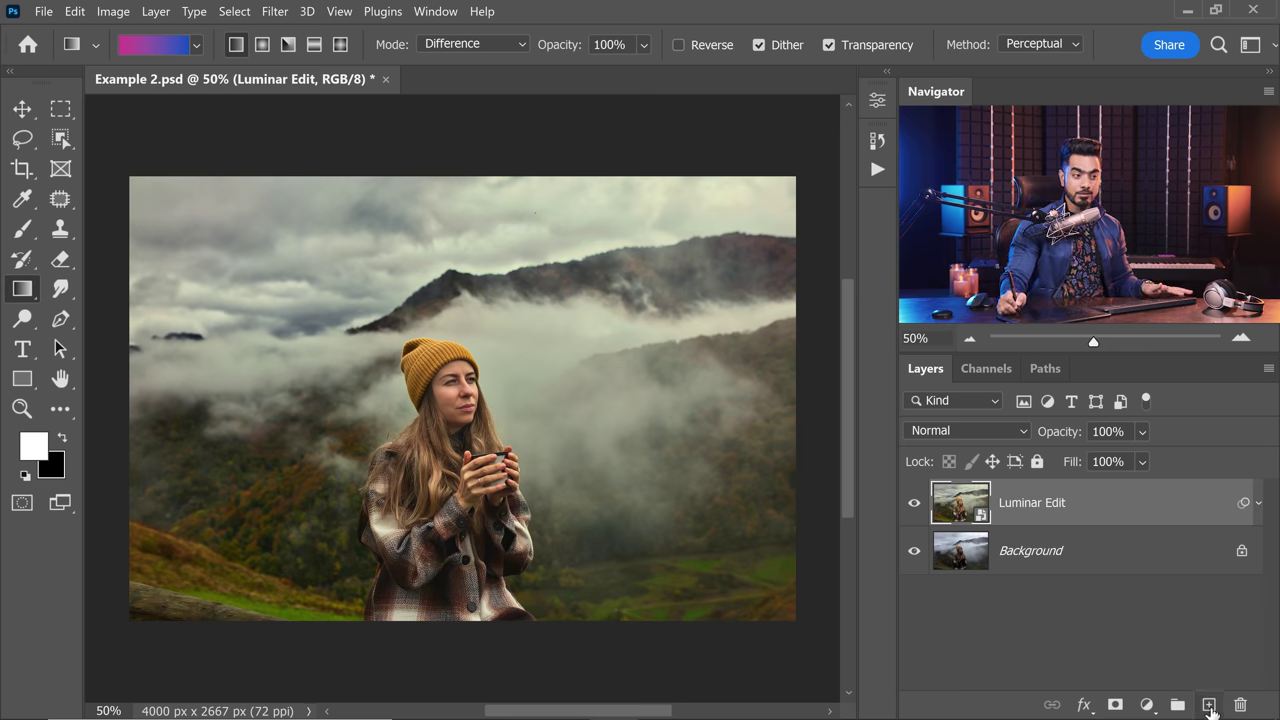
Step: Add a new empty layer and name it 'Light Leak'
{"action": "left_click", "coordinate": [1208, 706]}
{"action": "double_click", "coordinate": [1012, 503]}
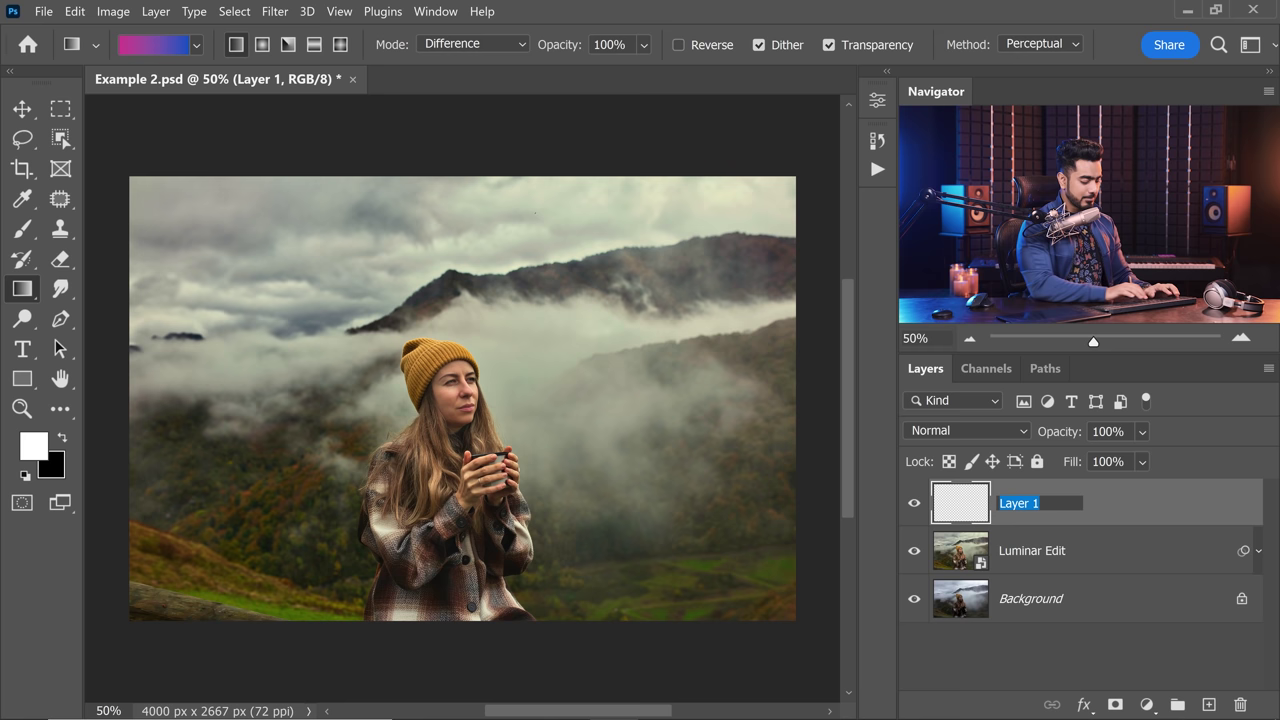
{"action": "type", "text": "Light Leak"}
{"action": "key", "text": "Return"}
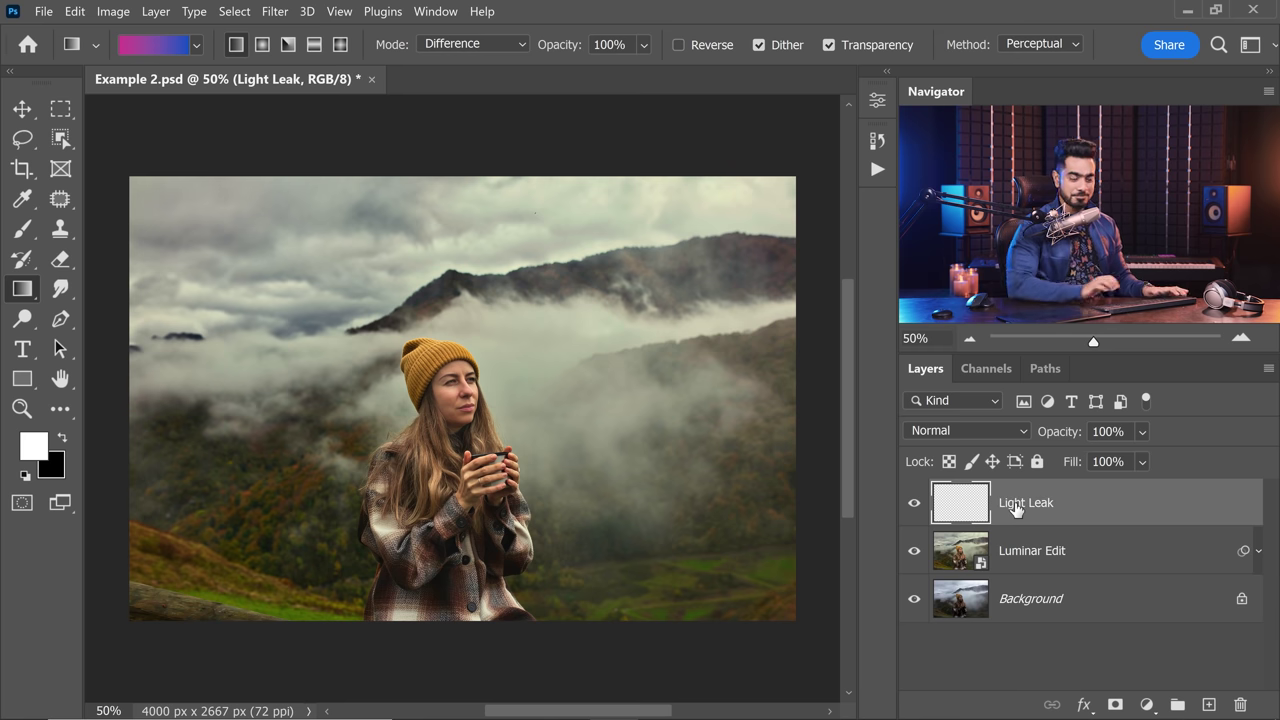
Step: Choose the magenta gradient preset and set Light Leak's blend mode to Screen
{"action": "left_click", "coordinate": [197, 46]}
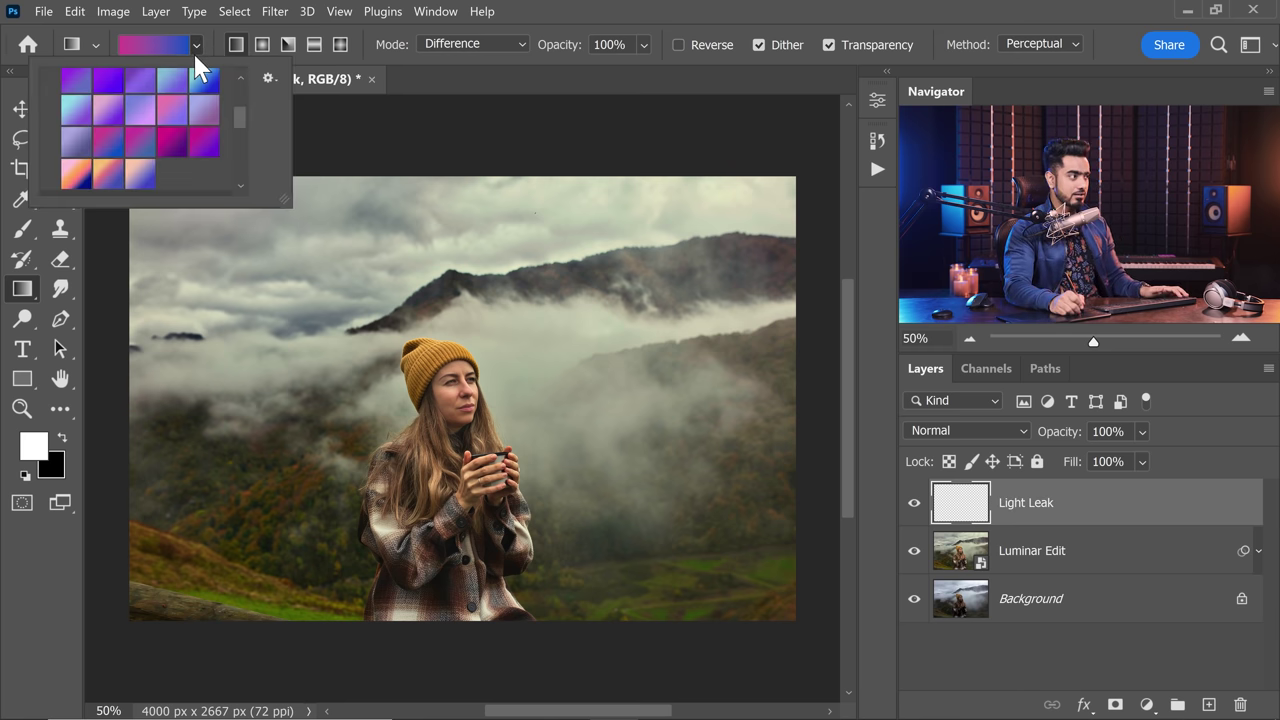
{"action": "left_click", "coordinate": [173, 143]}
{"action": "left_click", "coordinate": [838, 282]}
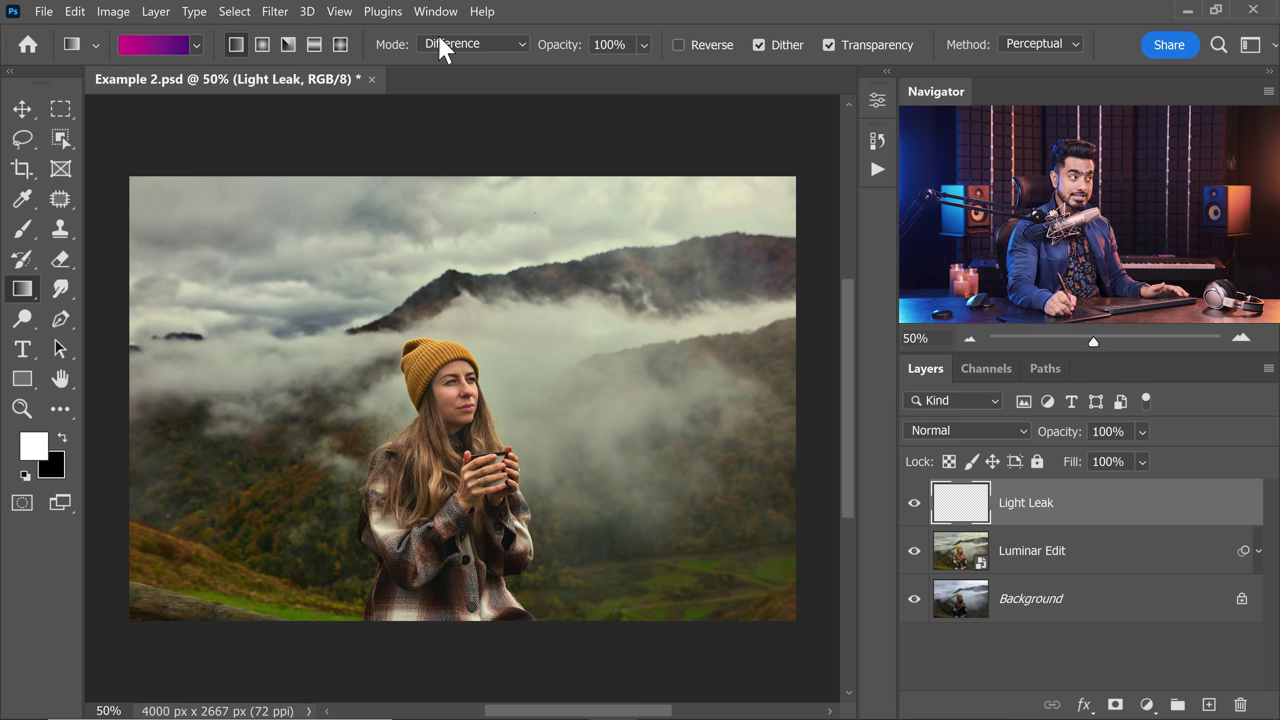
{"action": "left_click", "coordinate": [965, 431]}
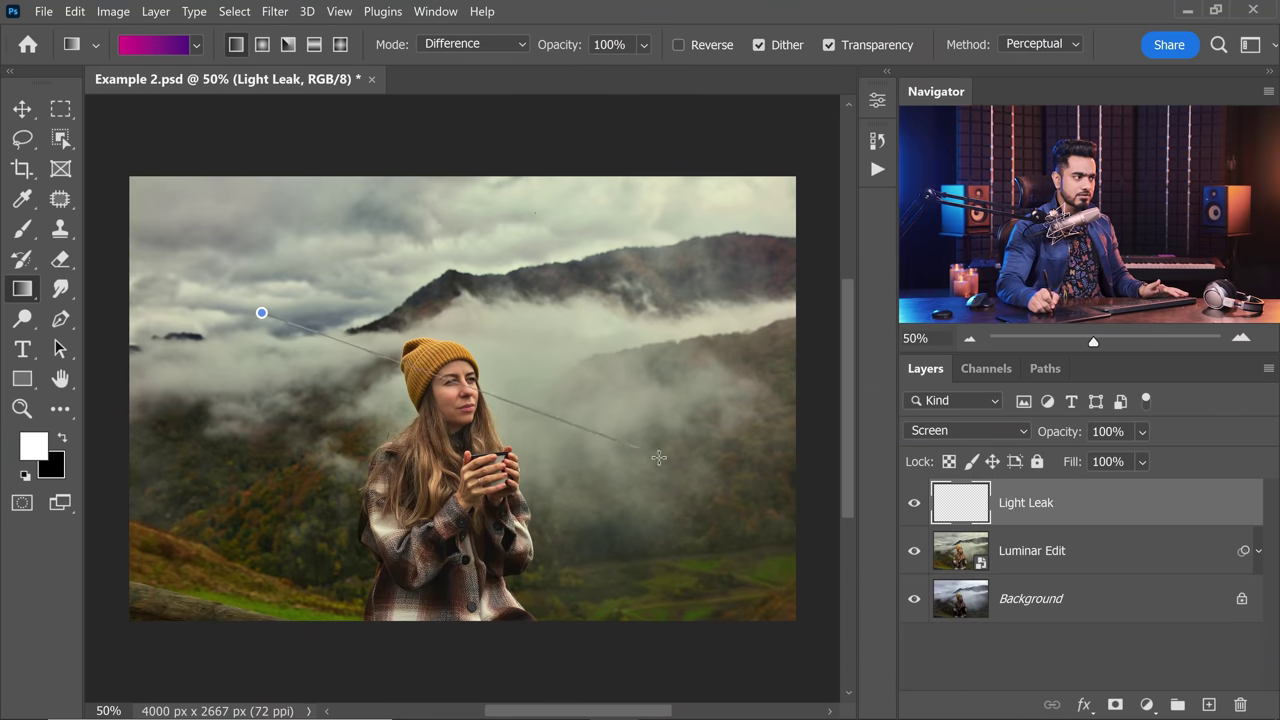
Step: Drag six overlapping magenta Difference gradients across Light Leak for a red-green glow
{"action": "left_click_drag", "start_coordinate": [659, 457], "coordinate": [748, 508]}
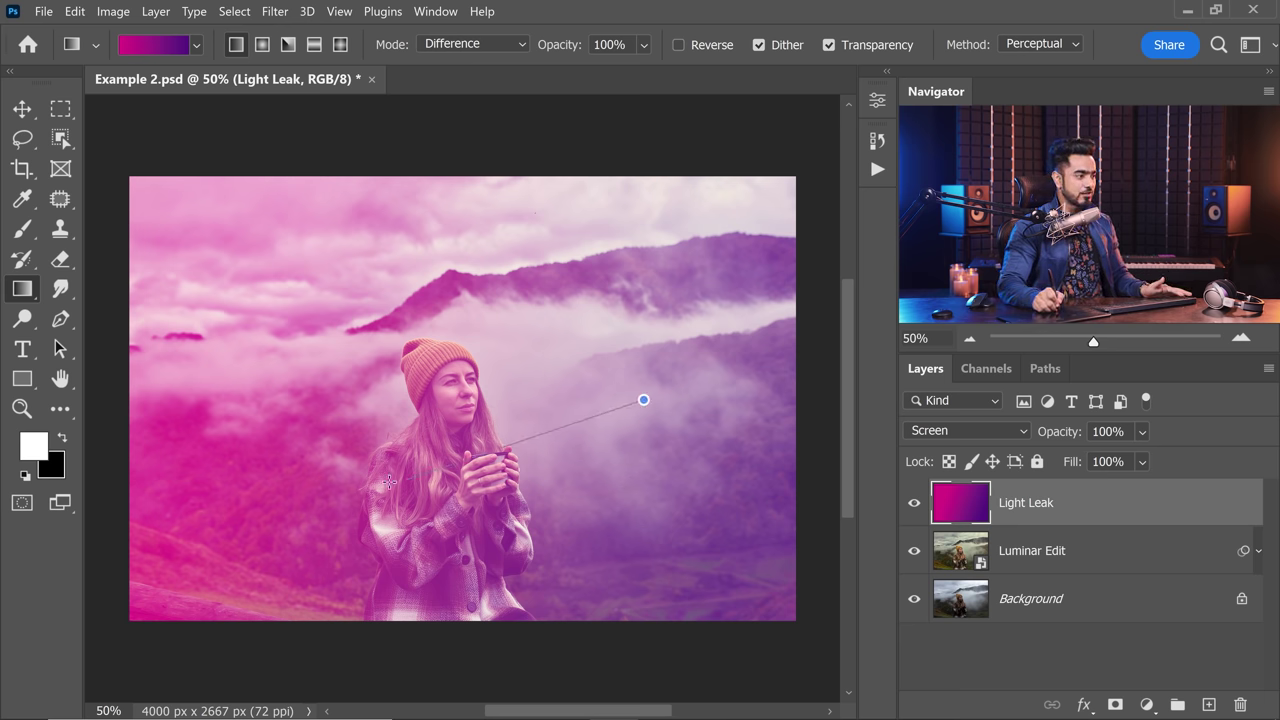
{"action": "left_click_drag", "start_coordinate": [327, 476], "coordinate": [328, 477]}
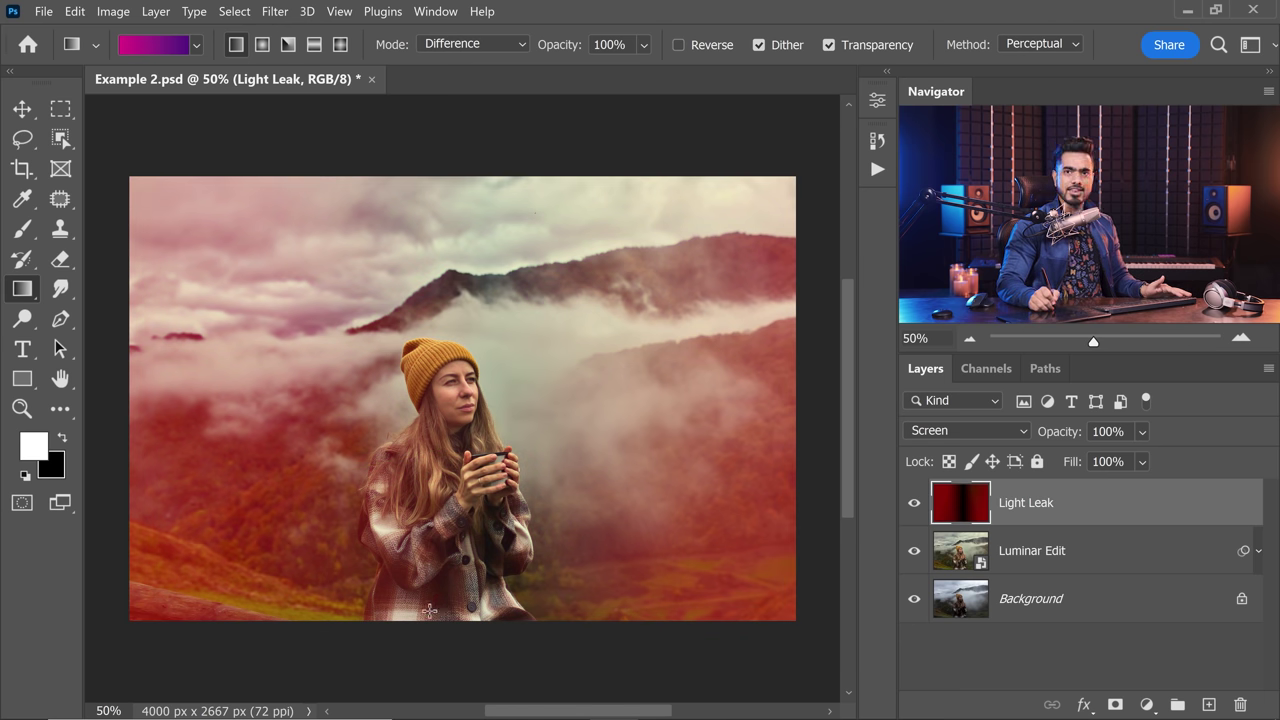
{"action": "left_click_drag", "start_coordinate": [592, 350], "coordinate": [531, 547]}
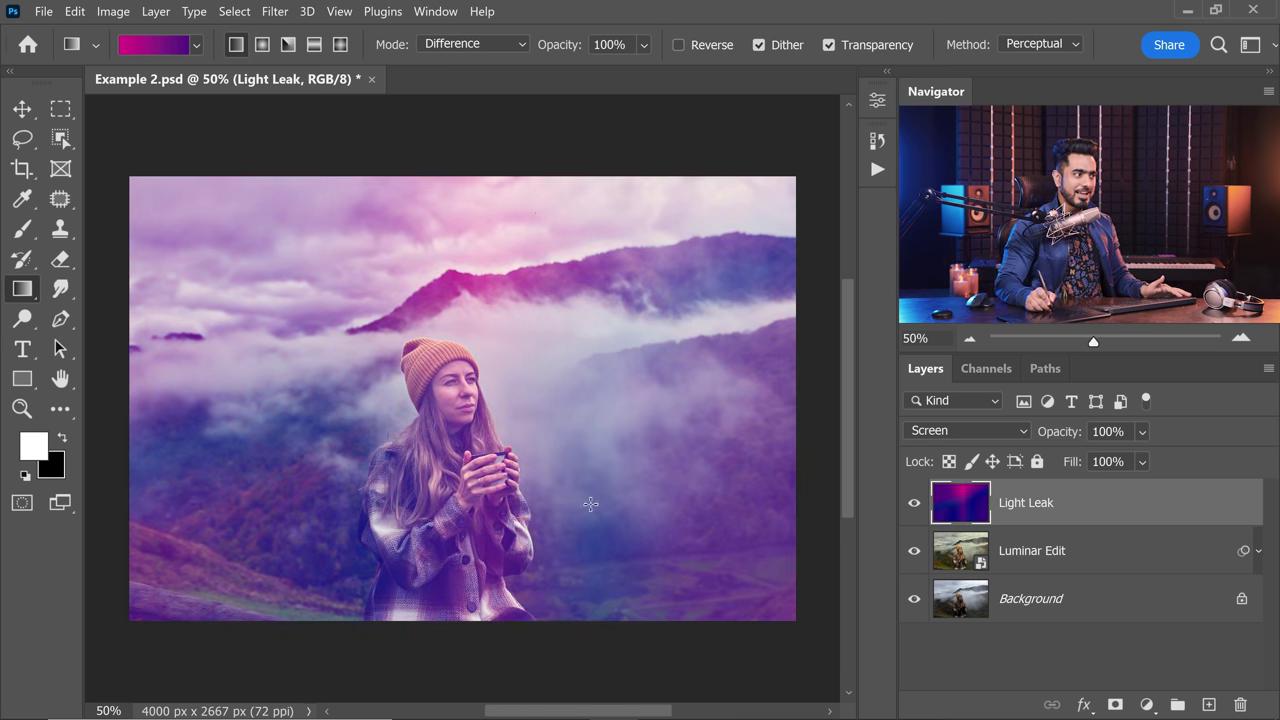
{"action": "left_click_drag", "start_coordinate": [591, 504], "coordinate": [201, 519]}
{"action": "left_click_drag", "start_coordinate": [294, 440], "coordinate": [551, 556]}
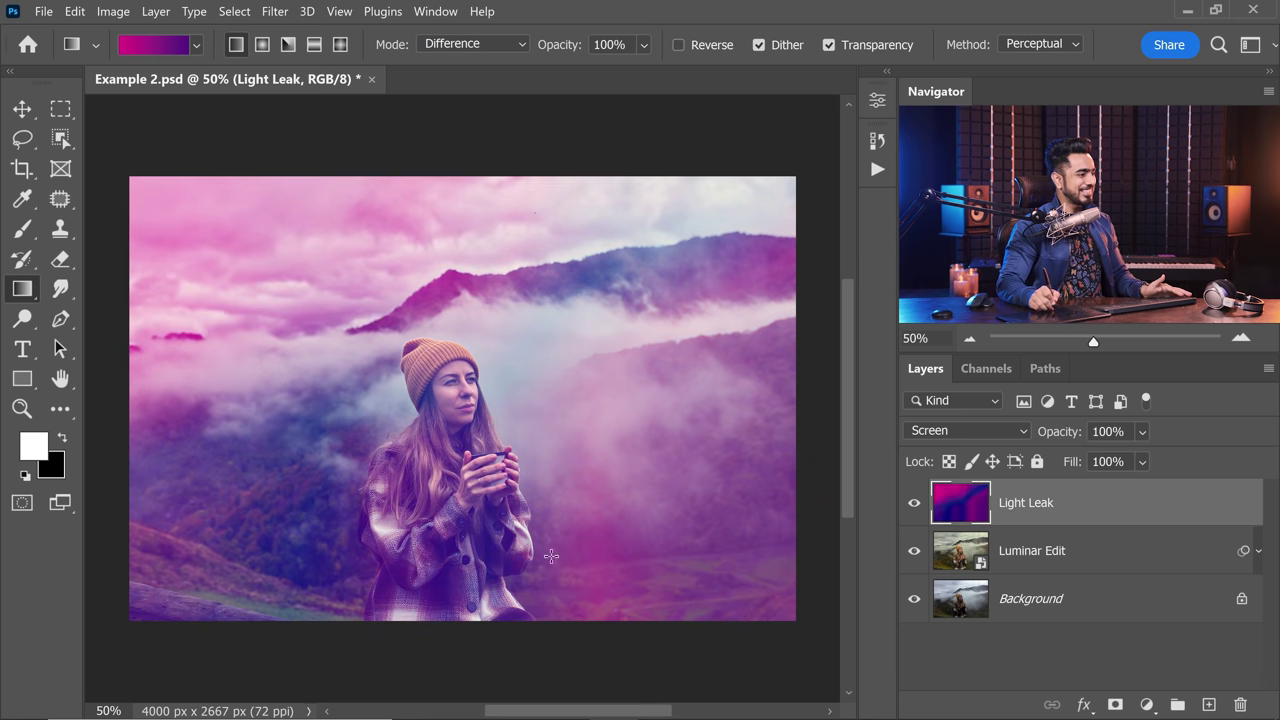
{"action": "left_click_drag", "start_coordinate": [705, 432], "coordinate": [441, 510]}
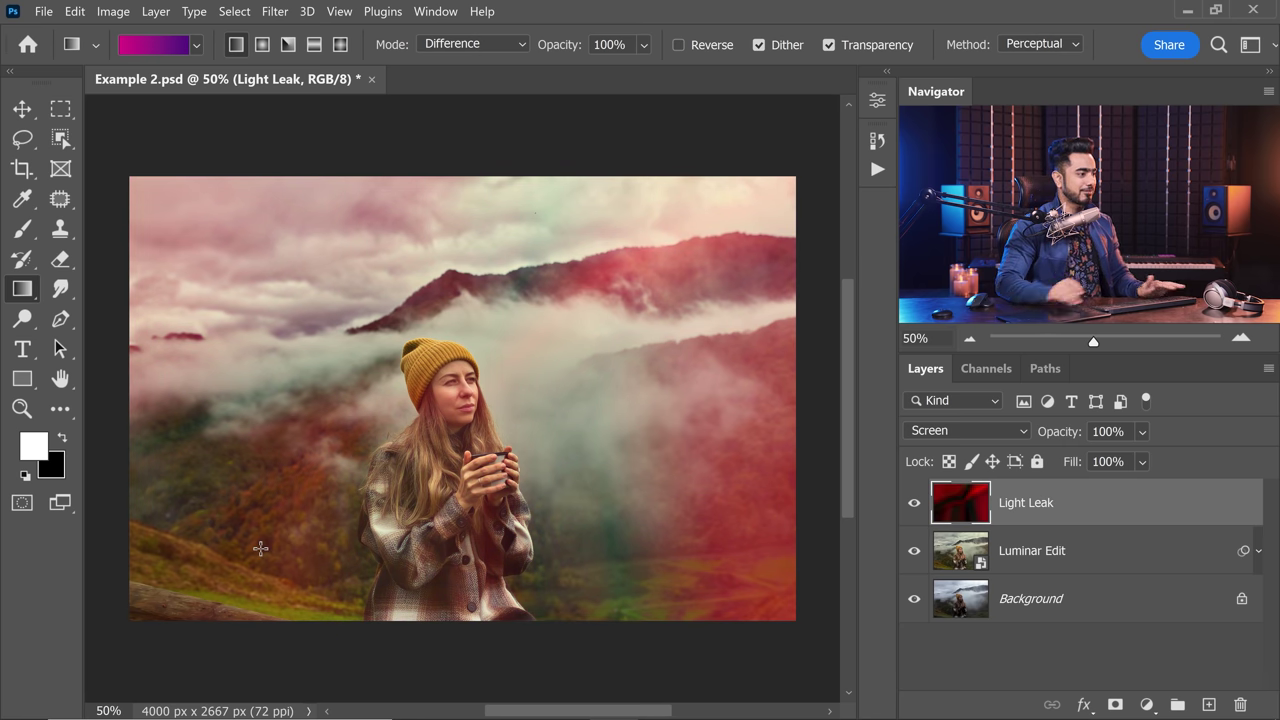
{"action": "scroll", "coordinate": [260, 548], "scroll_direction": "up", "scroll_amount": 1}
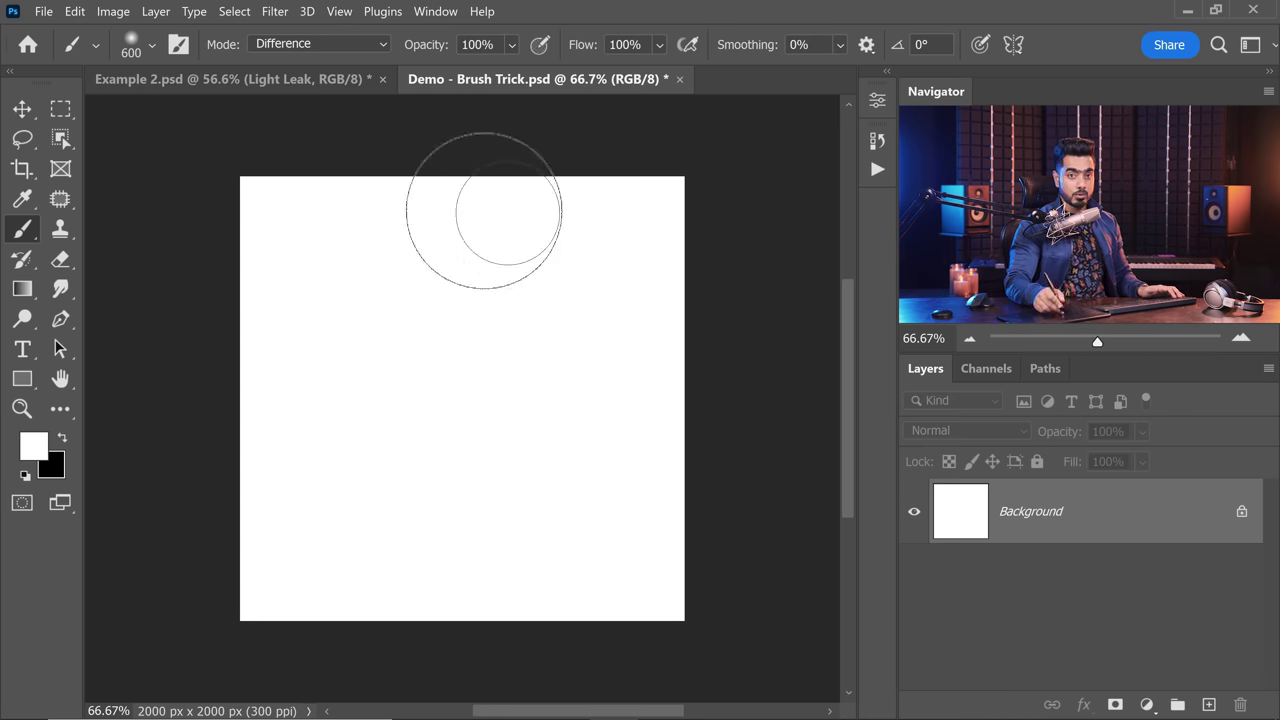
Step: Paint three overlapping soft black Difference strokes across the white canvas
{"action": "left_click_drag", "start_coordinate": [438, 228], "coordinate": [300, 422]}
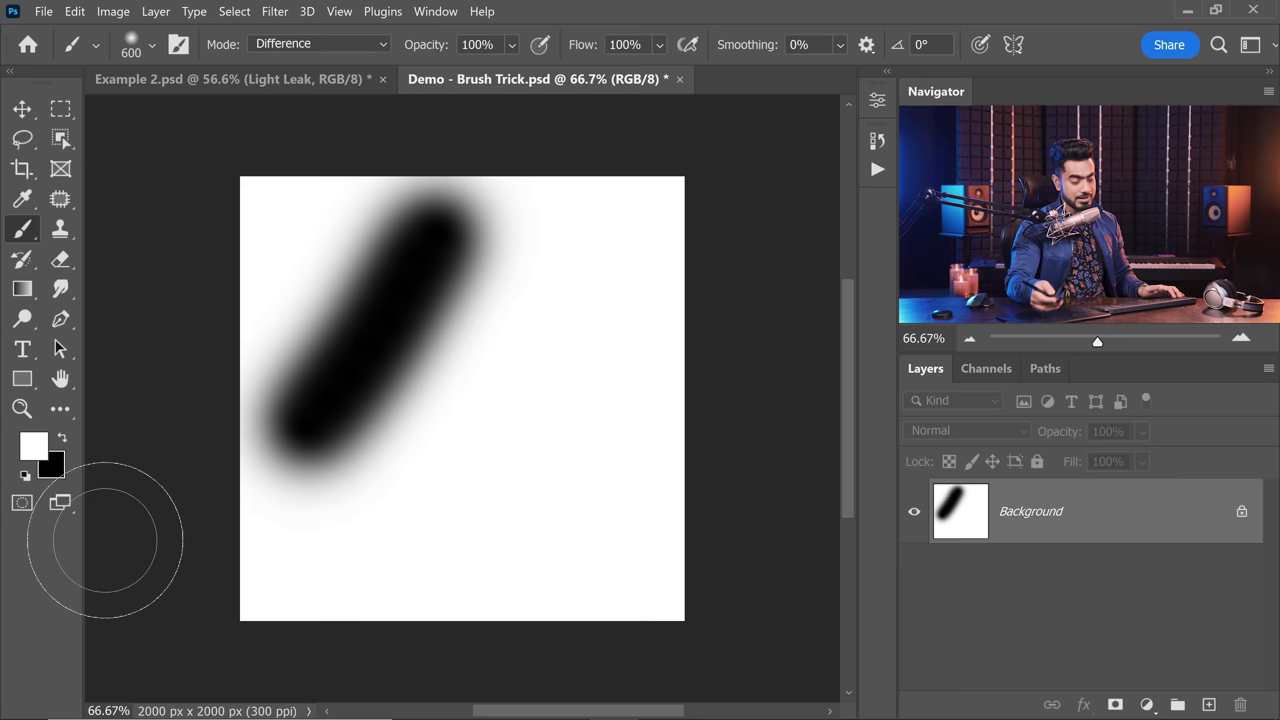
{"action": "left_click_drag", "start_coordinate": [434, 266], "coordinate": [378, 485]}
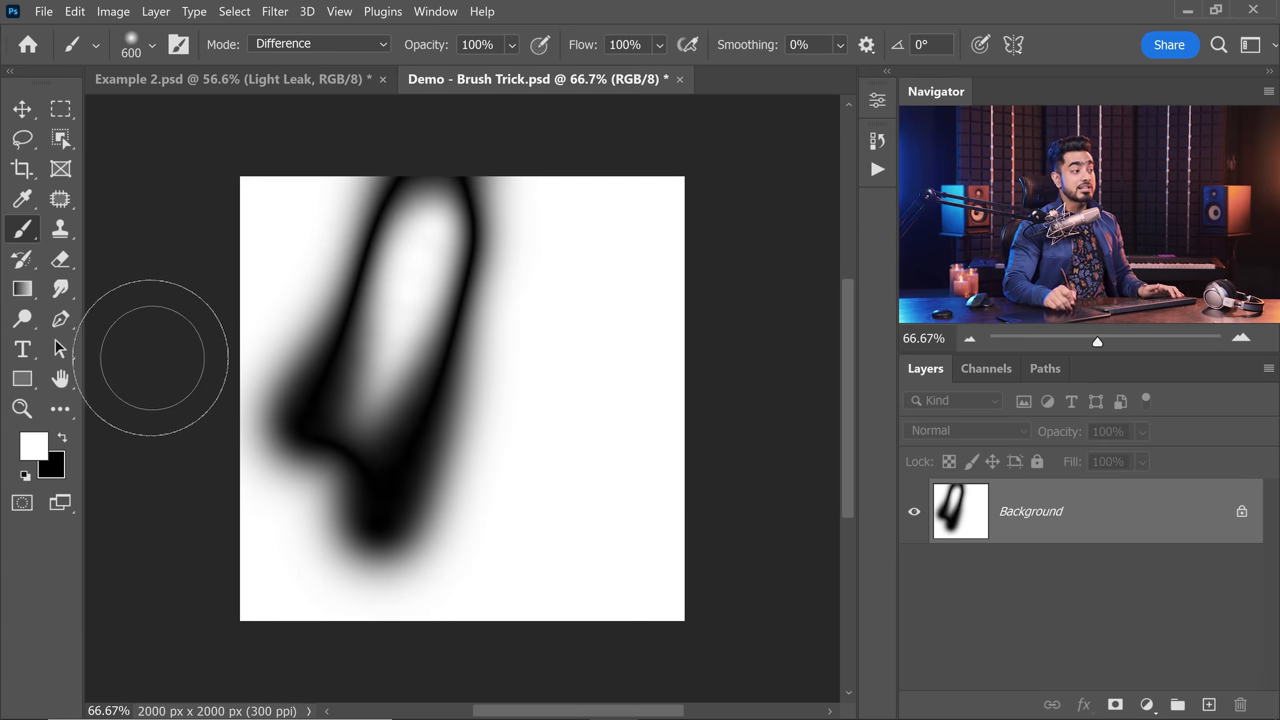
{"action": "mouse_move", "coordinate": [157, 343]}
{"action": "left_mouse_down"}
{"action": "mouse_move", "coordinate": [600, 271]}
{"action": "mouse_move", "coordinate": [449, 384]}
{"action": "mouse_move", "coordinate": [520, 486]}
{"action": "mouse_move", "coordinate": [457, 643]}
{"action": "mouse_move", "coordinate": [283, 652]}
{"action": "mouse_move", "coordinate": [86, 609]}
{"action": "left_mouse_up"}
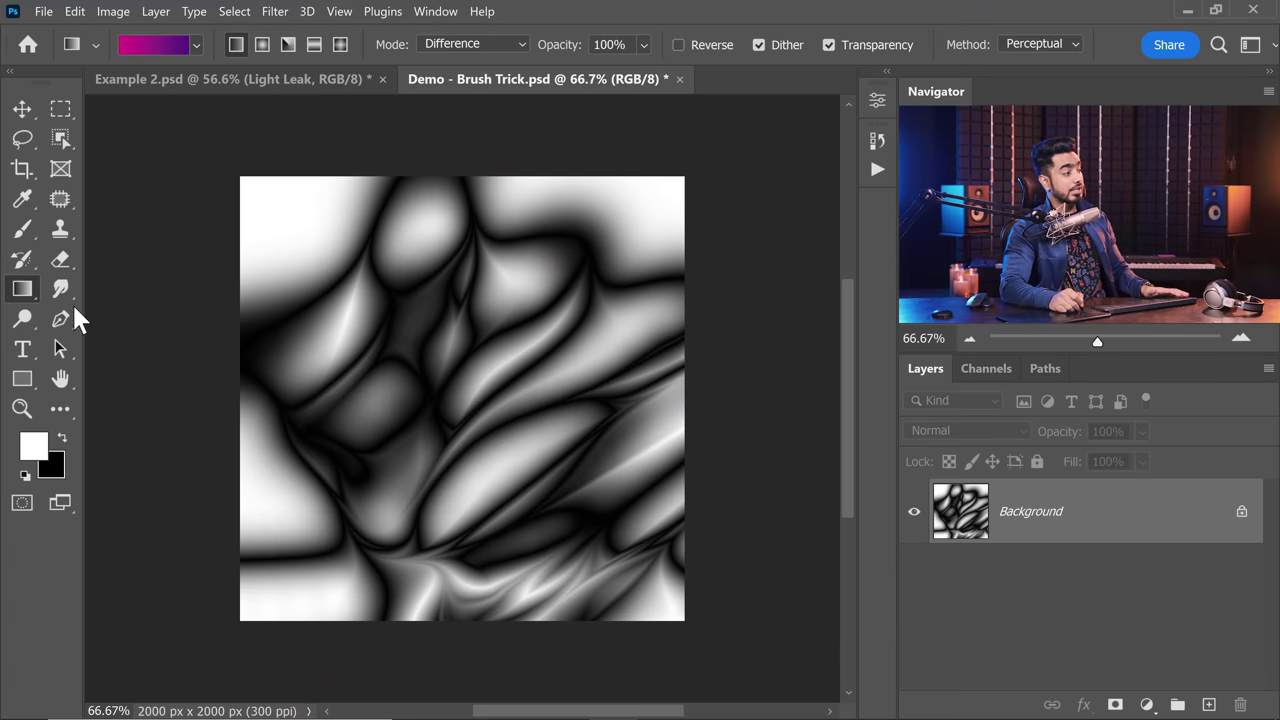
Step: Drag a magenta Difference gradient across the marble pattern to recolour it
{"action": "left_click_drag", "start_coordinate": [363, 379], "coordinate": [297, 483]}
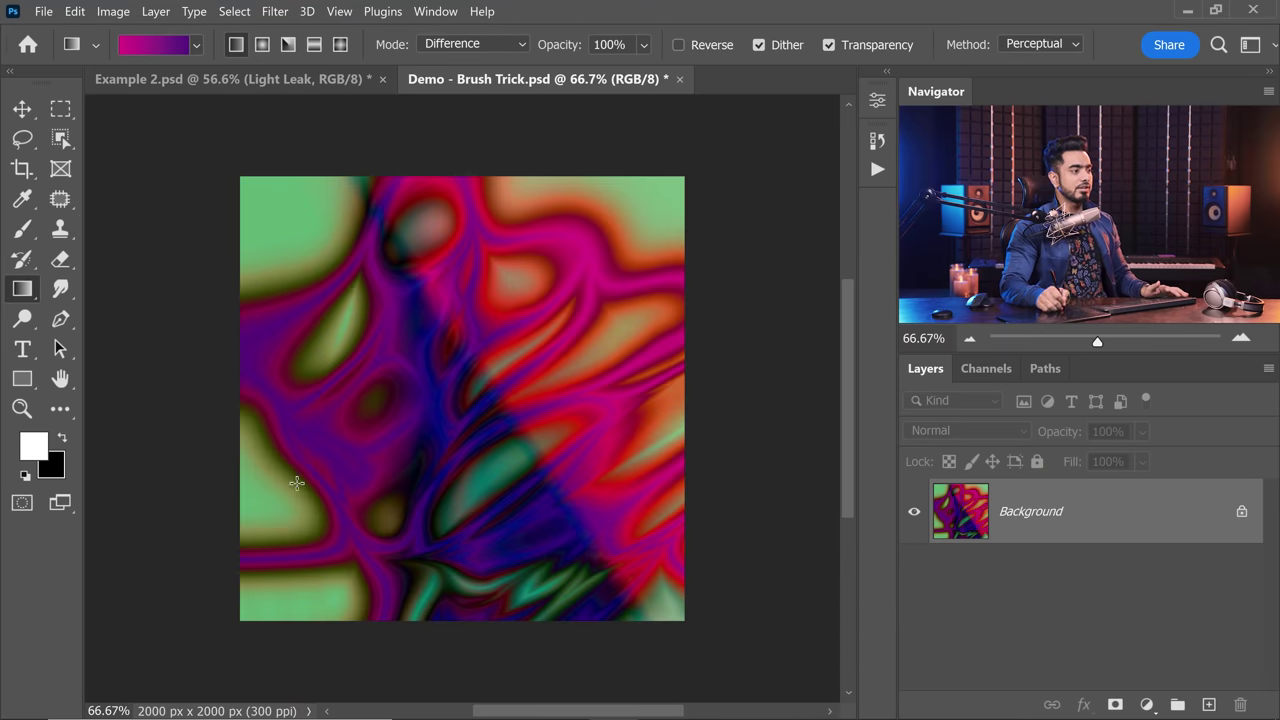